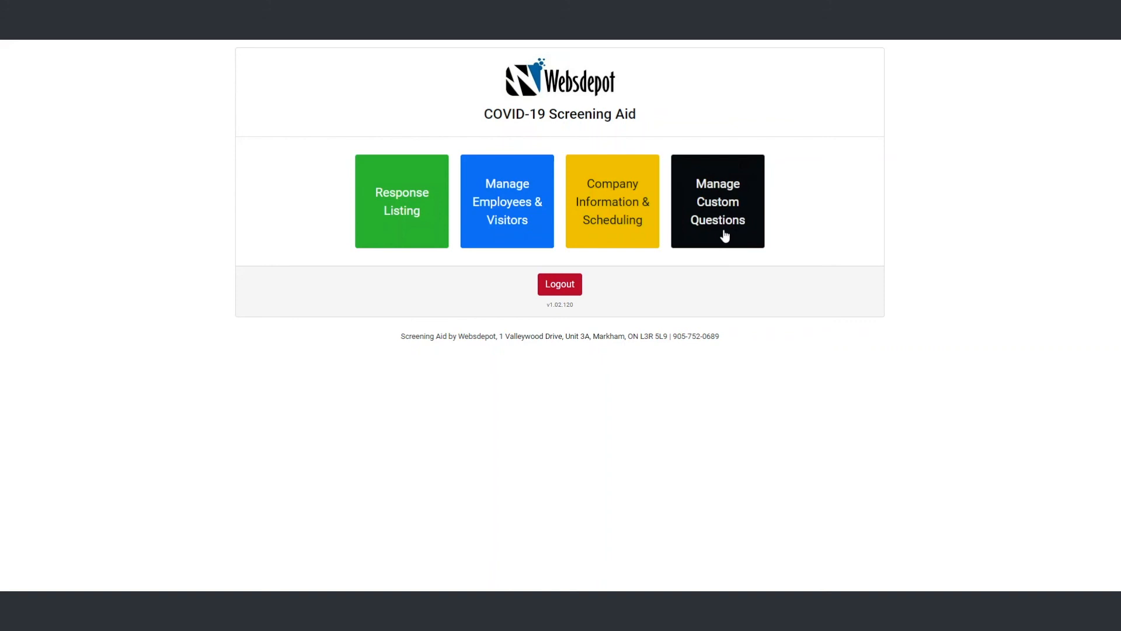
# Open custom question management and review the full preview of the screening questions.
pyautogui.click(725, 235)
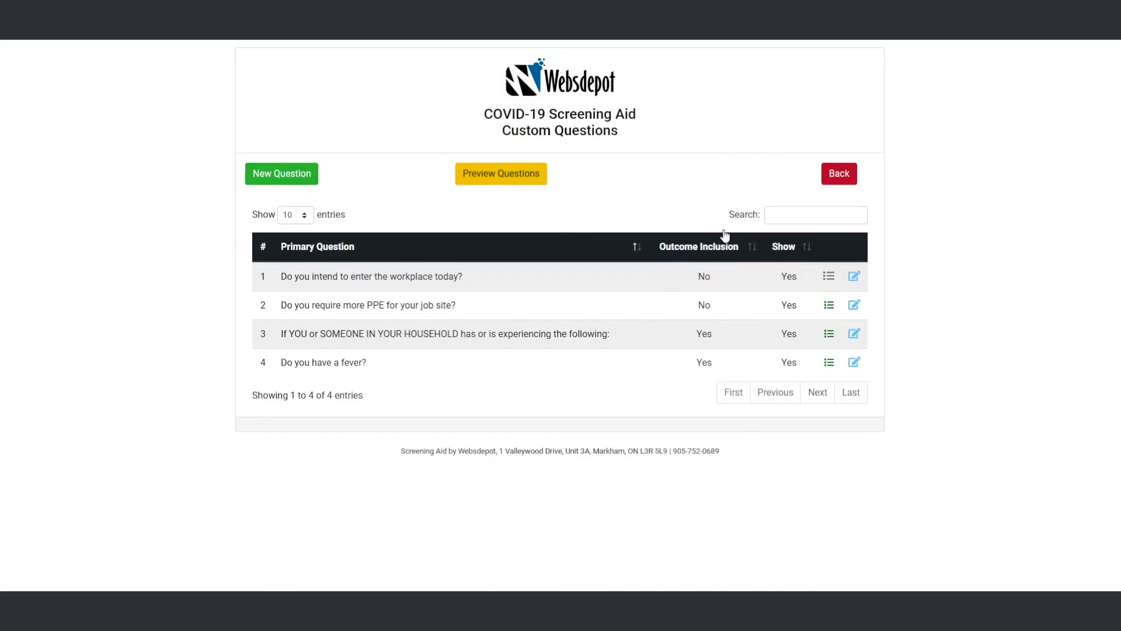
pyautogui.click(501, 175)
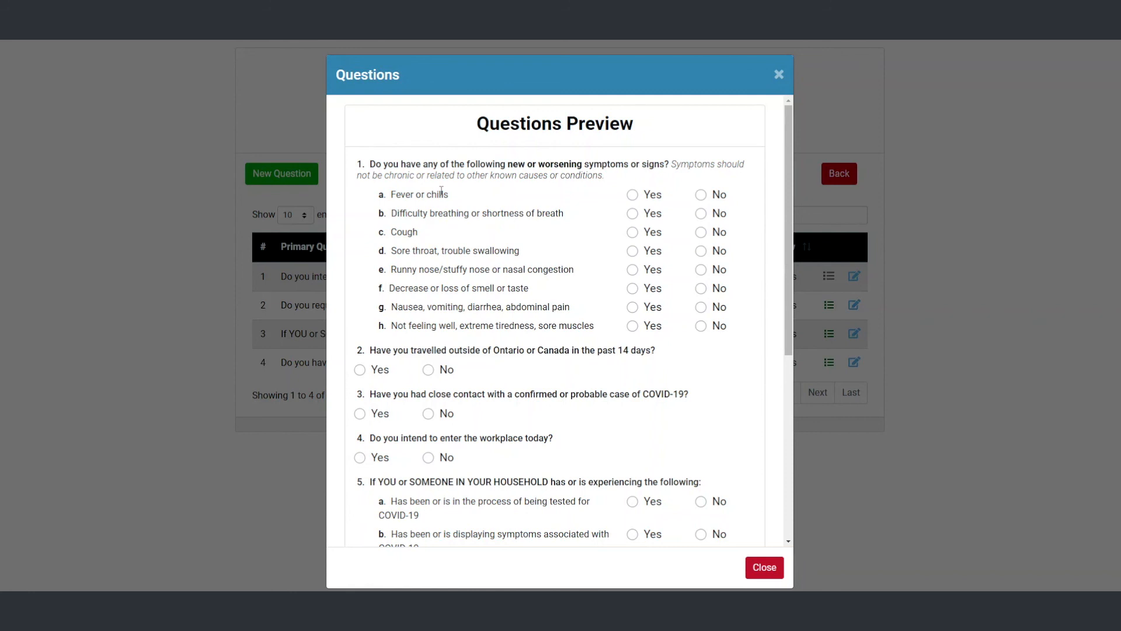
pyautogui.scroll(-2, 442, 191)
pyautogui.scroll(2, 441, 191)
pyautogui.scroll(-1, 442, 191)
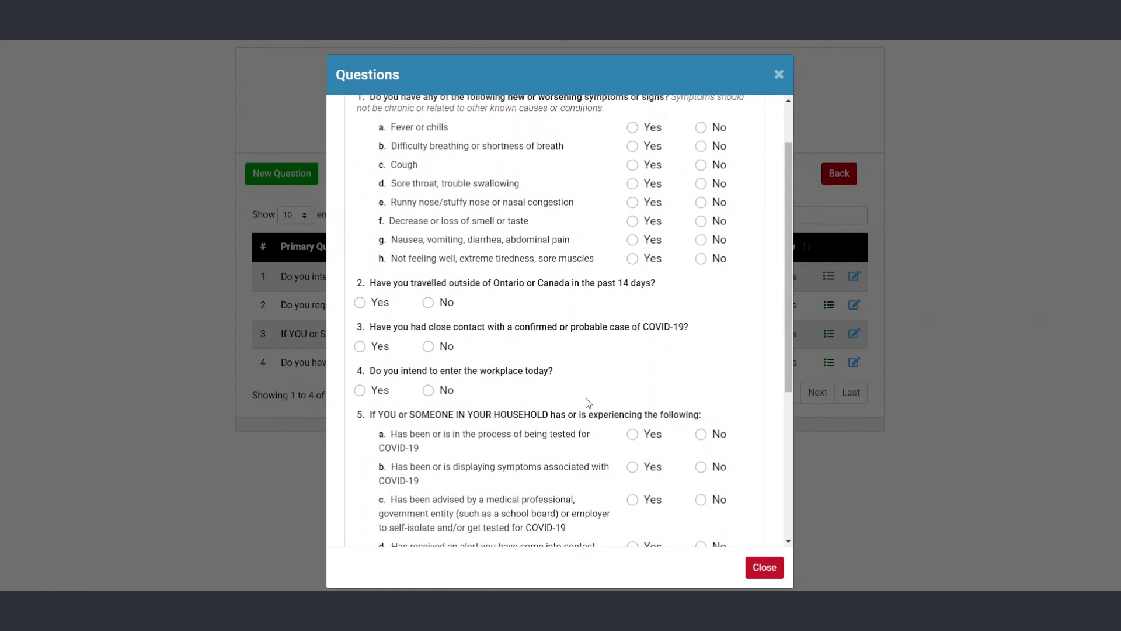
pyautogui.moveTo(552, 396); pyautogui.dragTo(358, 169)
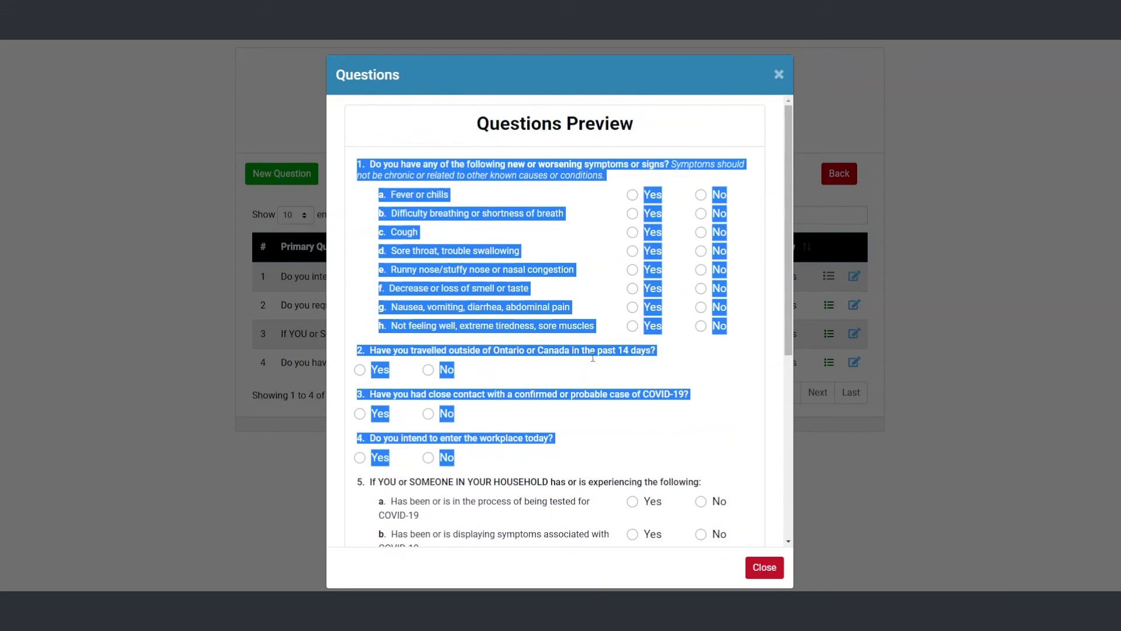
pyautogui.click(594, 383)
pyautogui.scroll(-3, 593, 383)
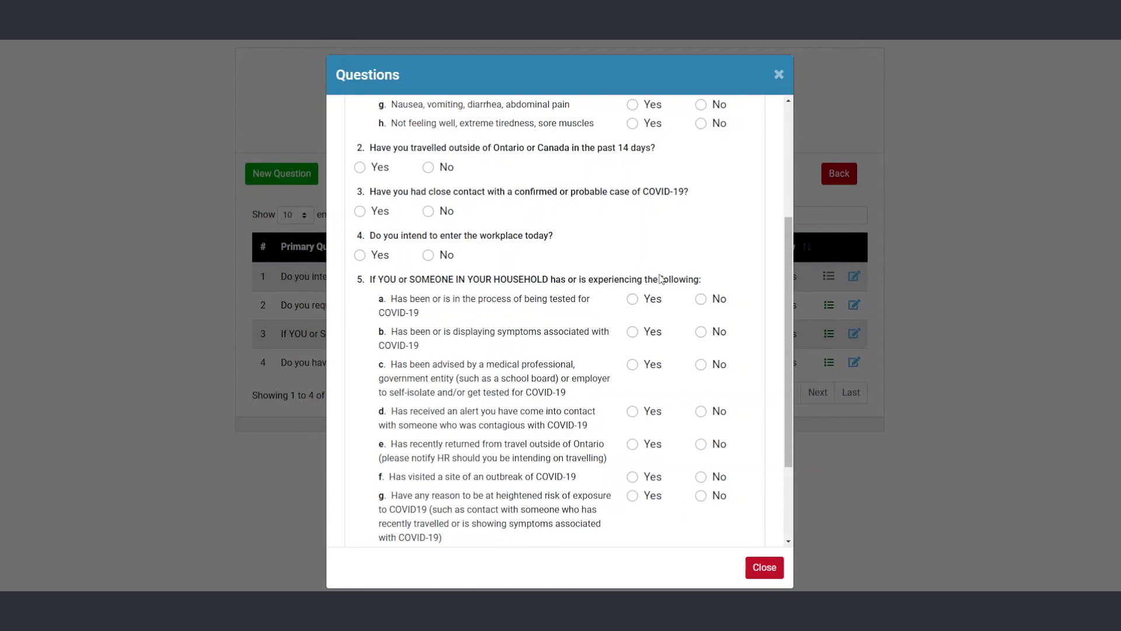
pyautogui.scroll(-3, 476, 380)
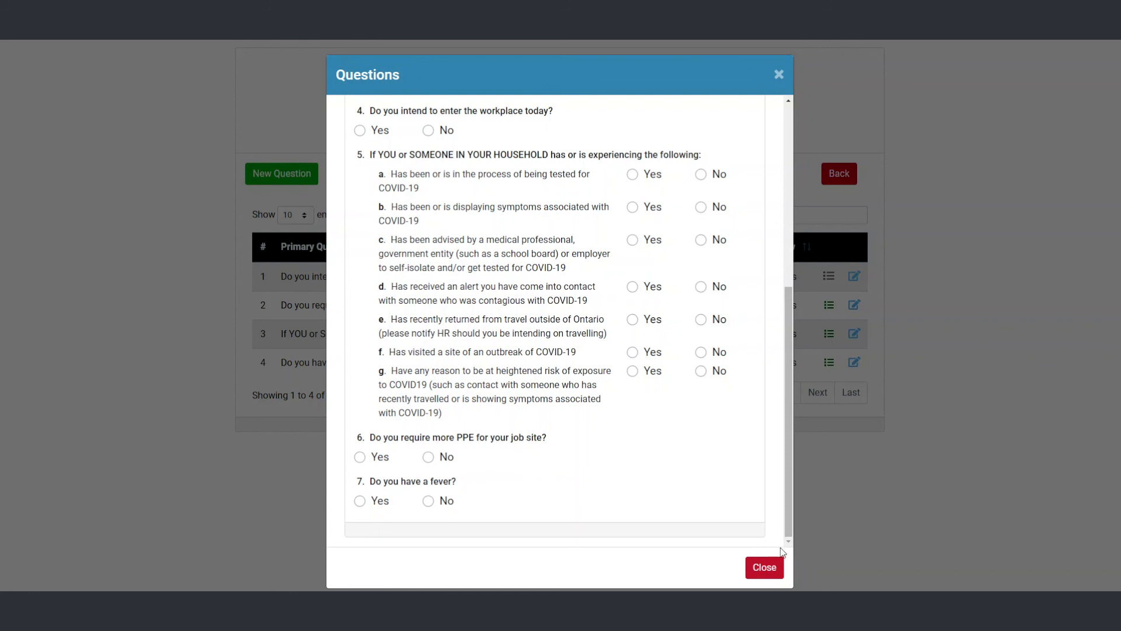
pyautogui.click(766, 565)
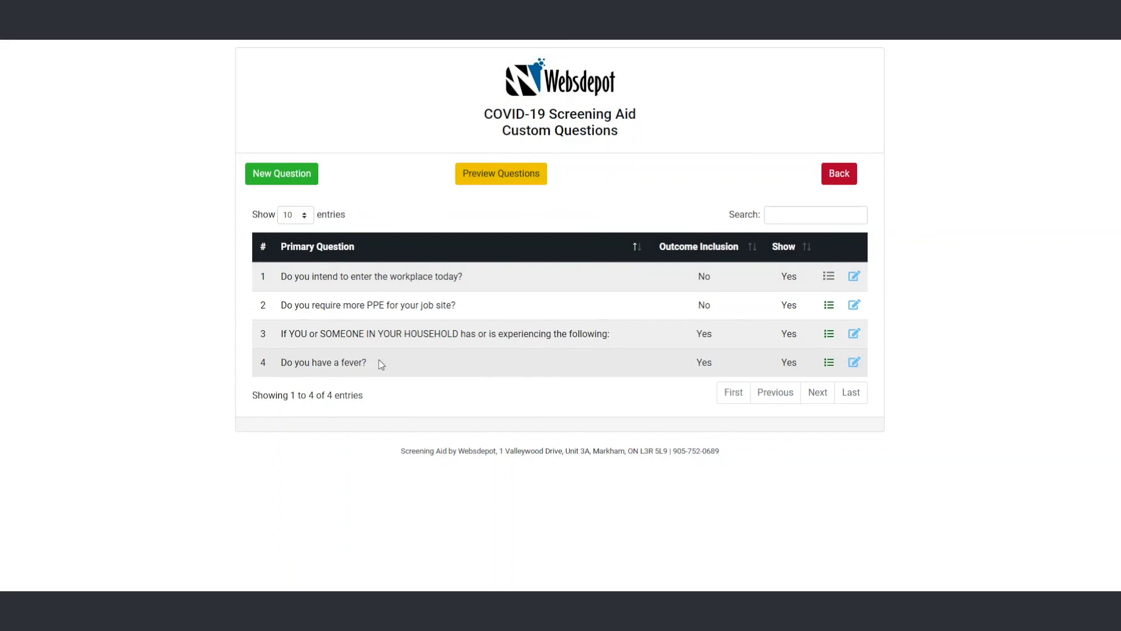
pyautogui.click(273, 183)
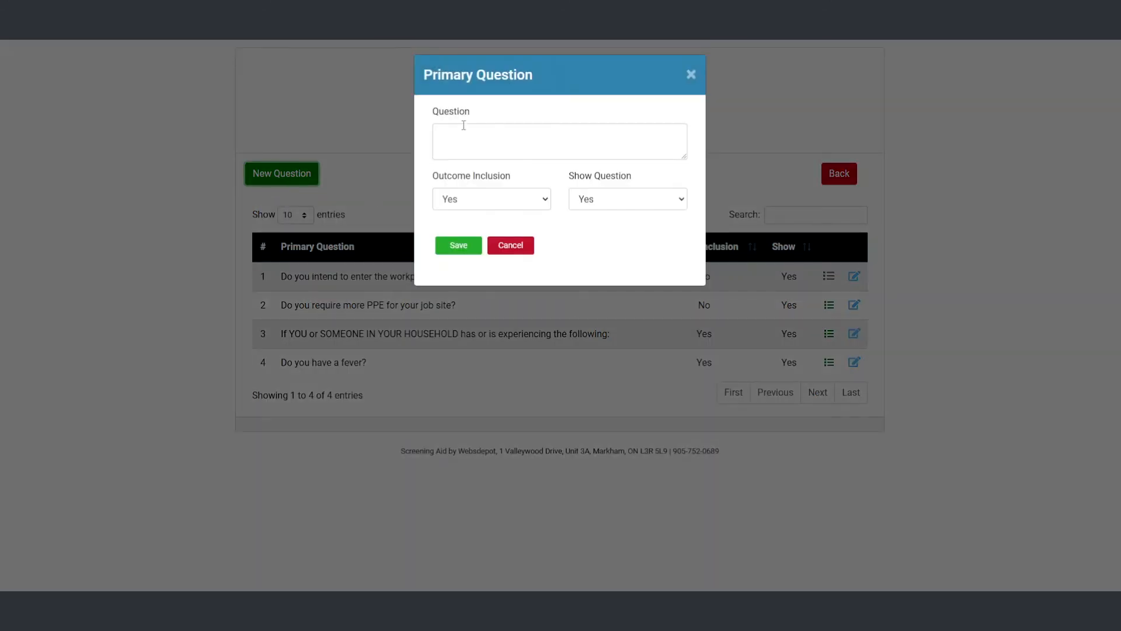
pyautogui.click(464, 125)
pyautogui.write('adfadfadf')
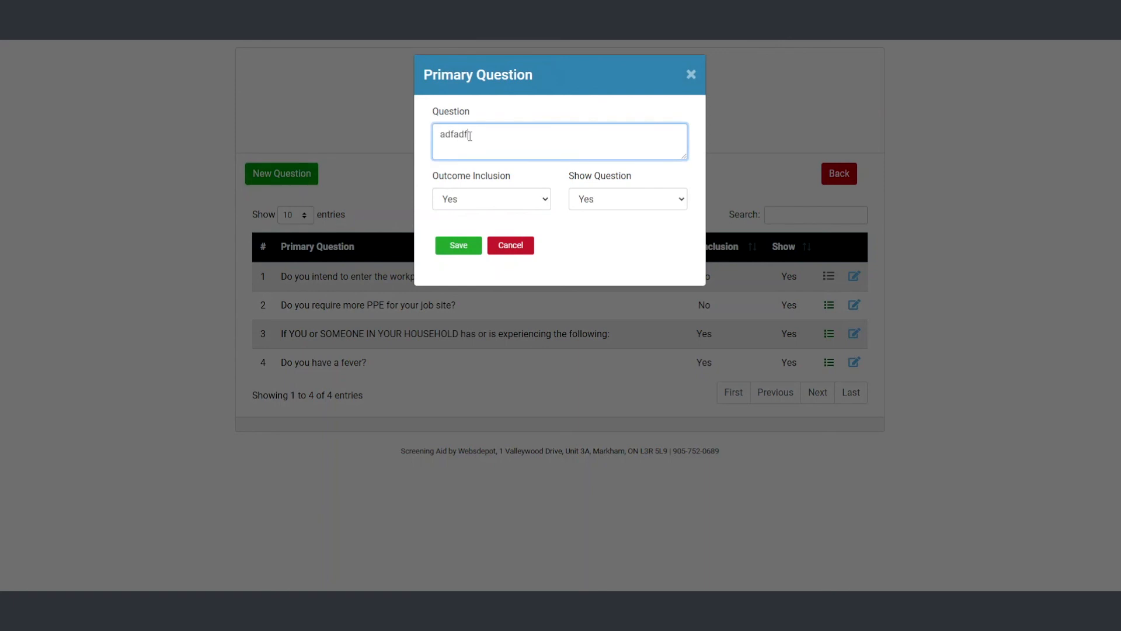
pyautogui.click(514, 248)
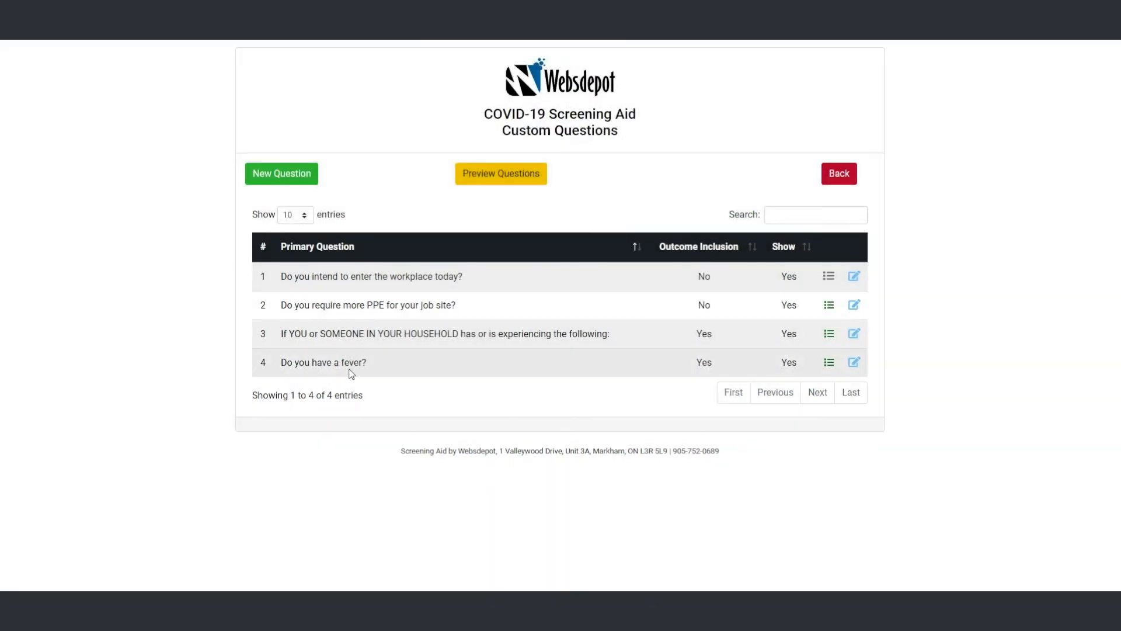
# Open the "Do you have a fever?" question, try Outcome Inclusion as No, and set it back to Yes.
pyautogui.click(854, 363)
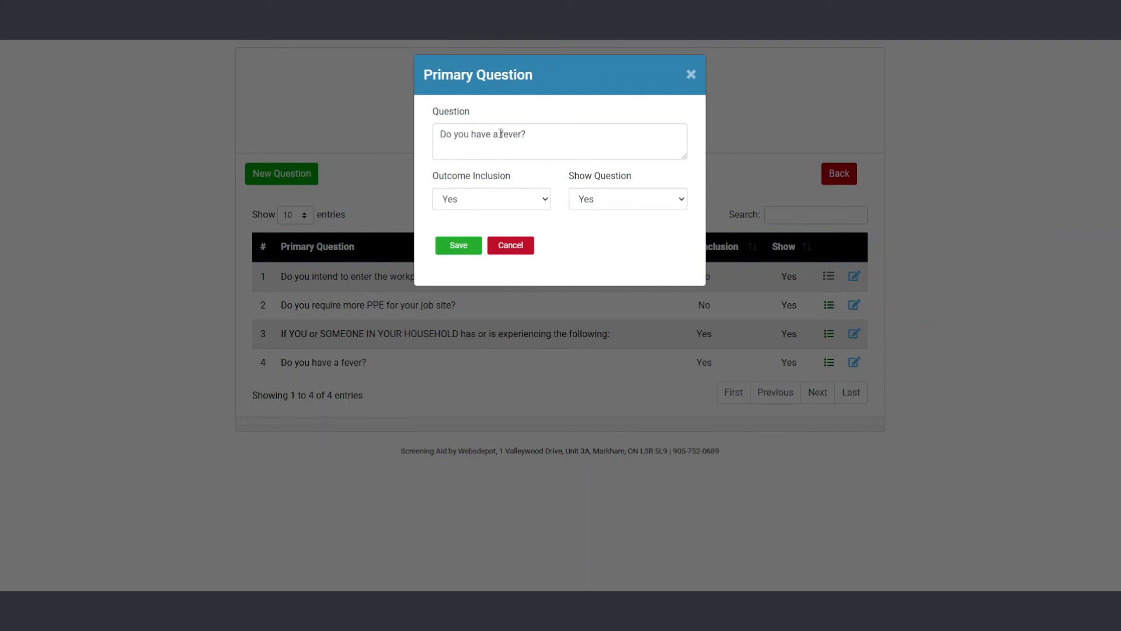
pyautogui.click(540, 135)
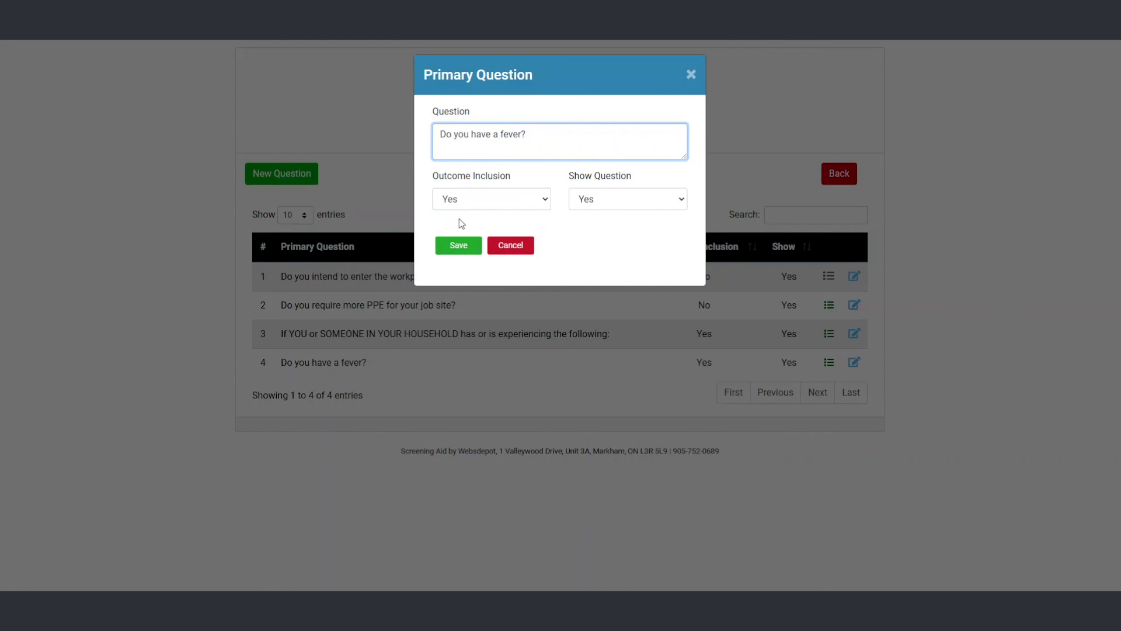
pyautogui.click(476, 199)
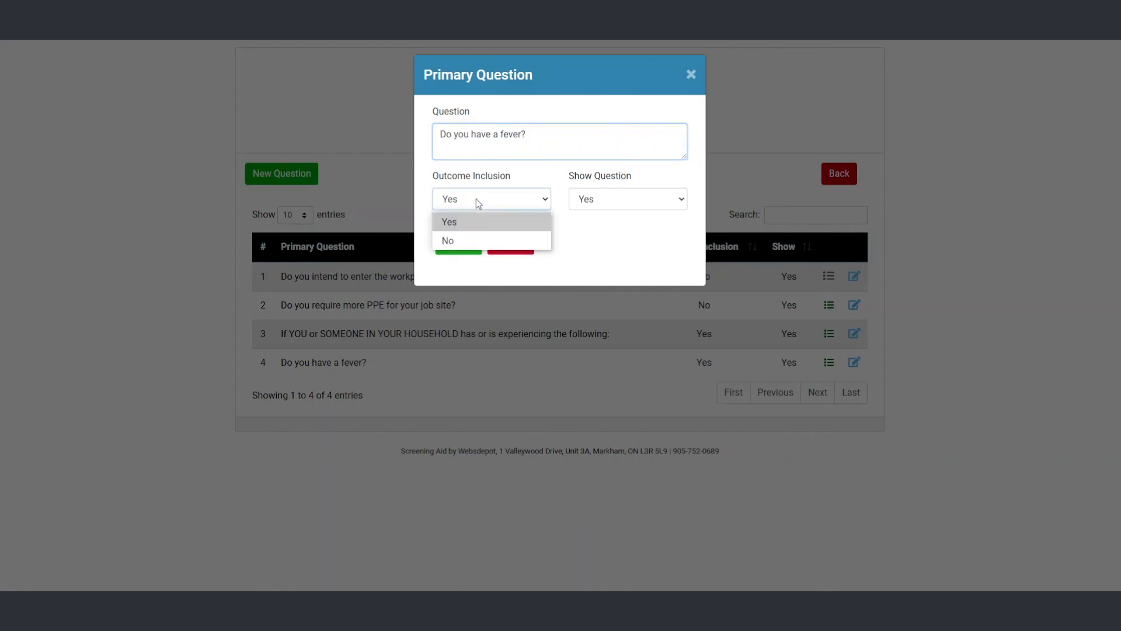
pyautogui.click(474, 241)
pyautogui.moveTo(440, 135); pyautogui.dragTo(537, 135)
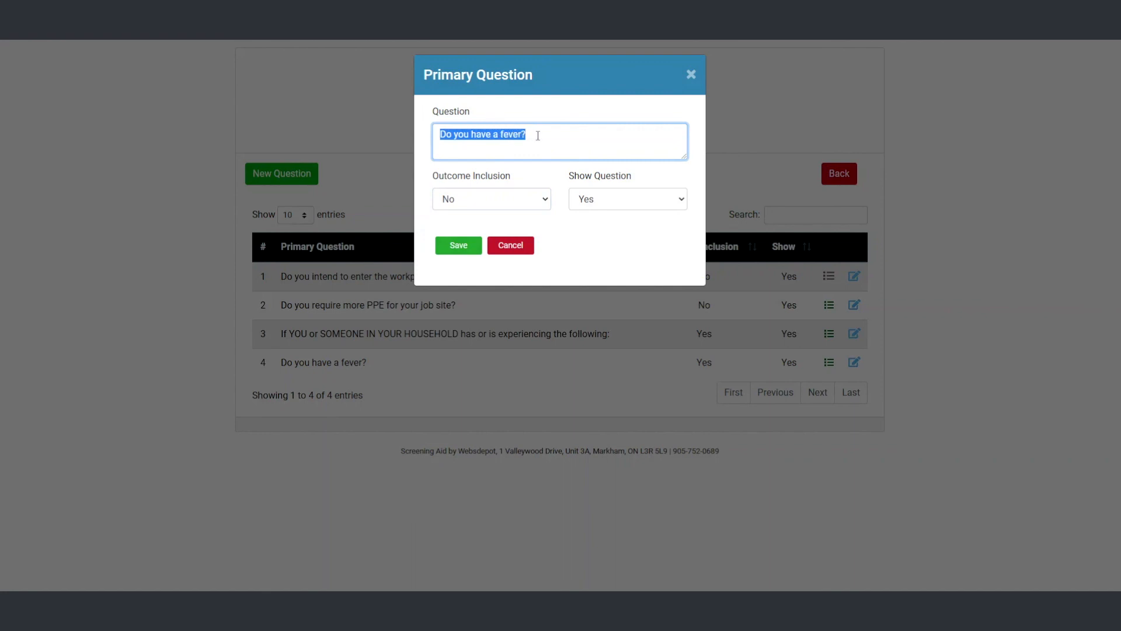
pyautogui.click(538, 135)
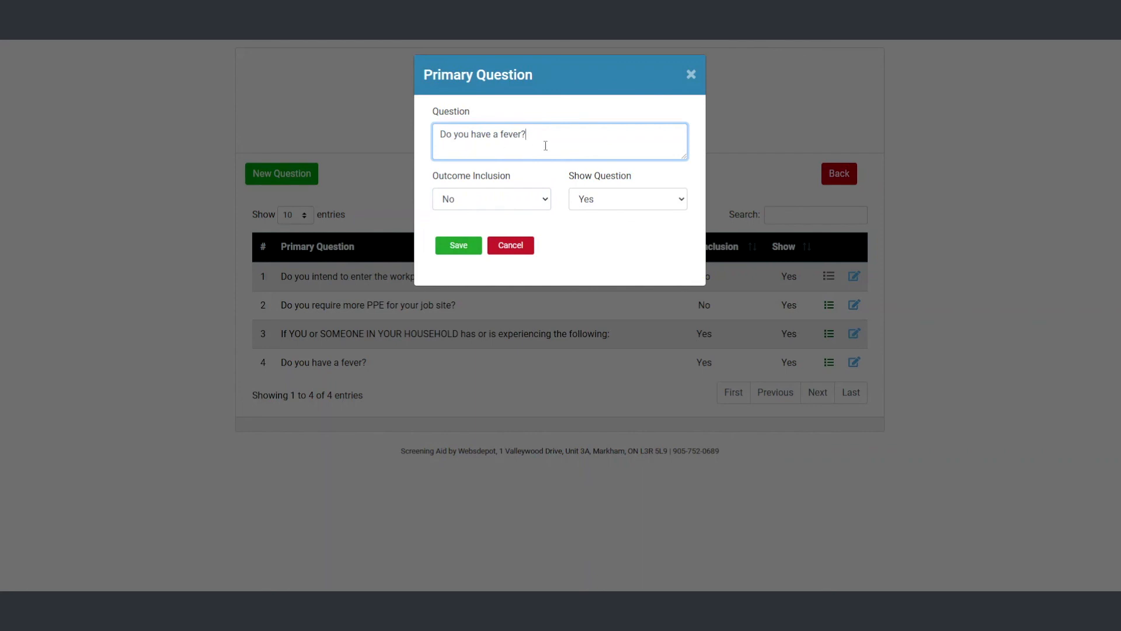
pyautogui.moveTo(442, 136); pyautogui.dragTo(531, 135)
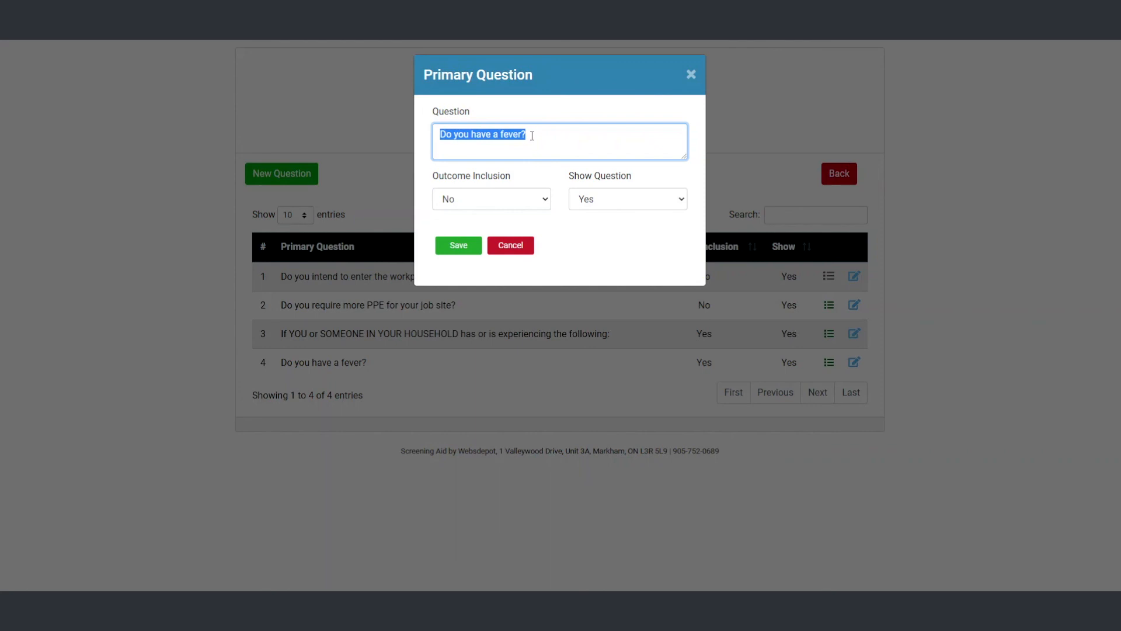
pyautogui.click(532, 136)
pyautogui.click(495, 199)
pyautogui.click(485, 220)
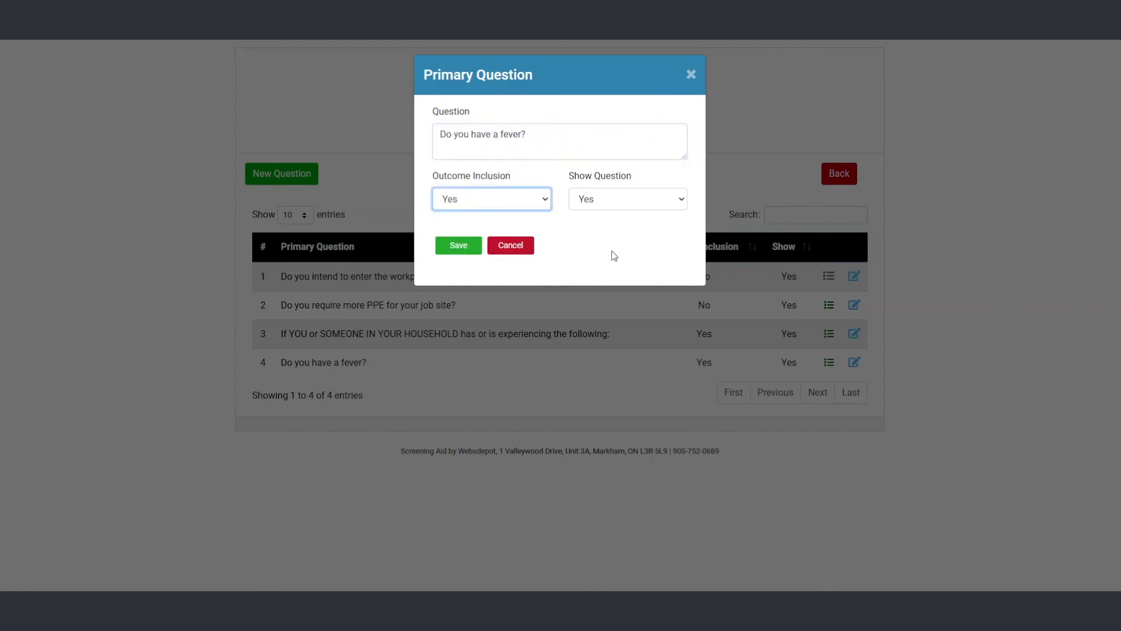
pyautogui.click(613, 256)
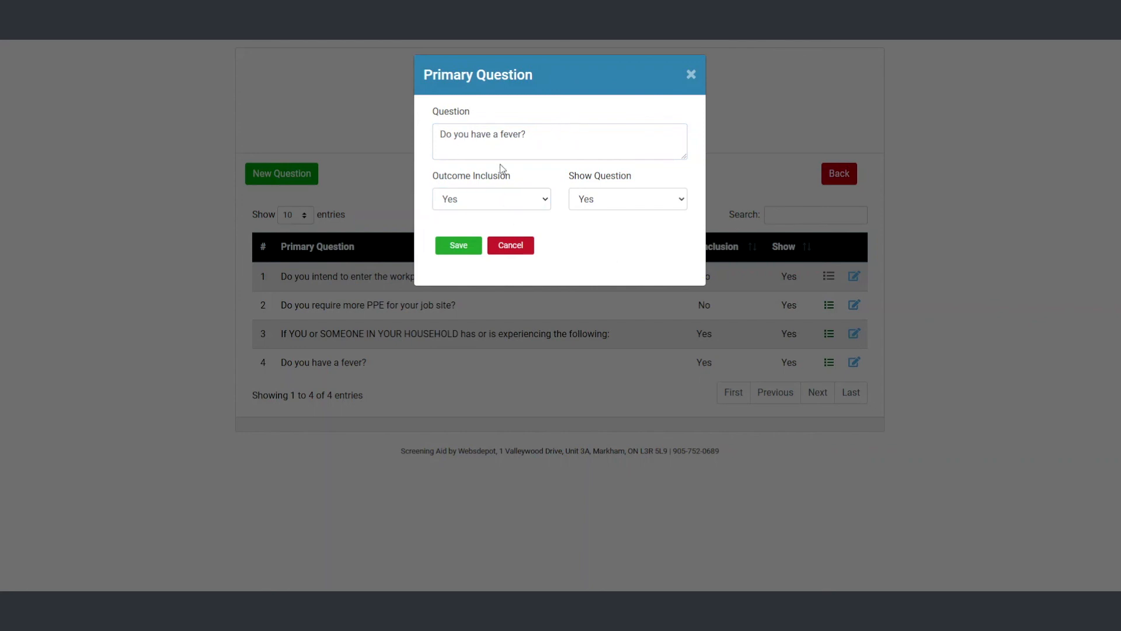
# Try adding text to the fever question's wording, remove it, and cancel editing the question.
pyautogui.click(522, 132)
pyautogui.write('dfdfdf')
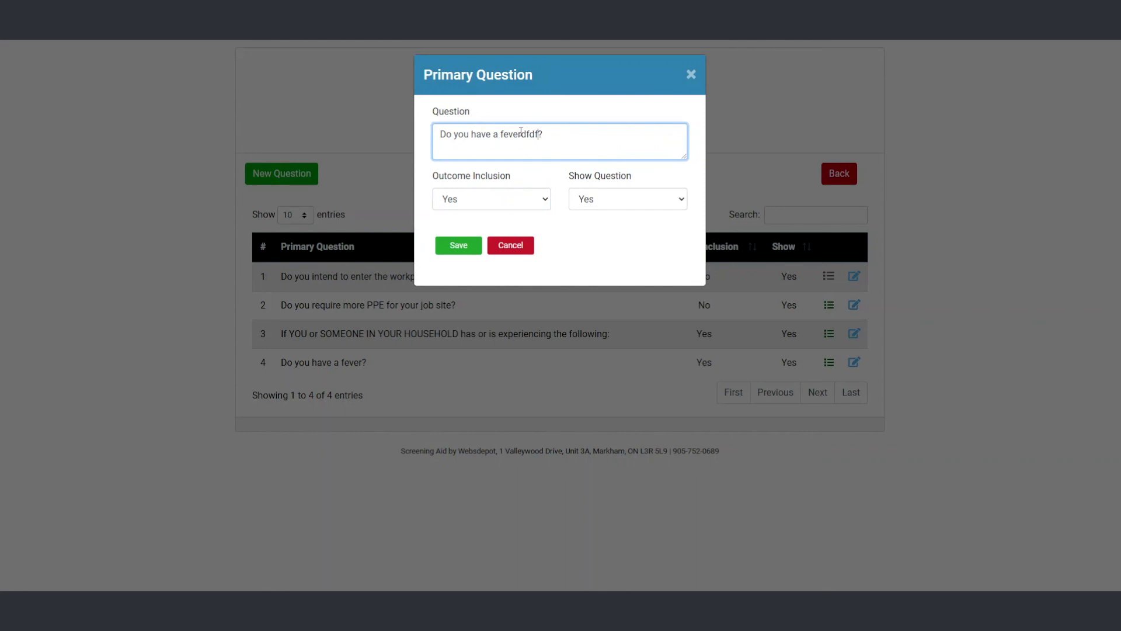
pyautogui.press('BackSpace')
pyautogui.press('BackSpace')
pyautogui.press('BackSpace')
pyautogui.press('BackSpace')
pyautogui.press('BackSpace')
pyautogui.press('BackSpace')
pyautogui.moveTo(541, 130); pyautogui.dragTo(437, 134)
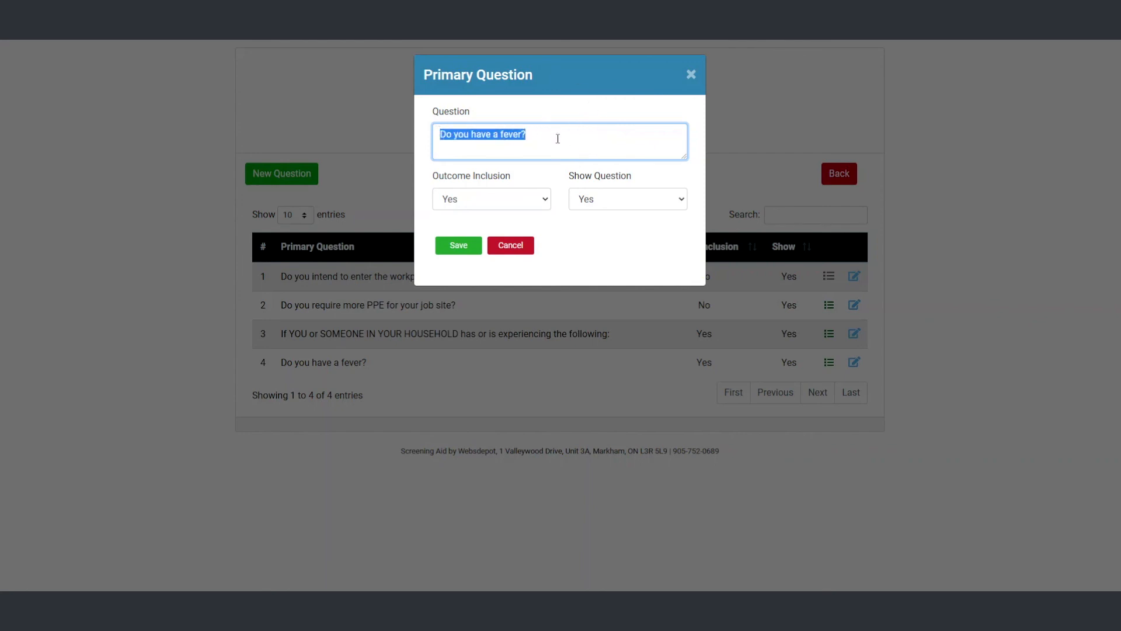
pyautogui.click(522, 248)
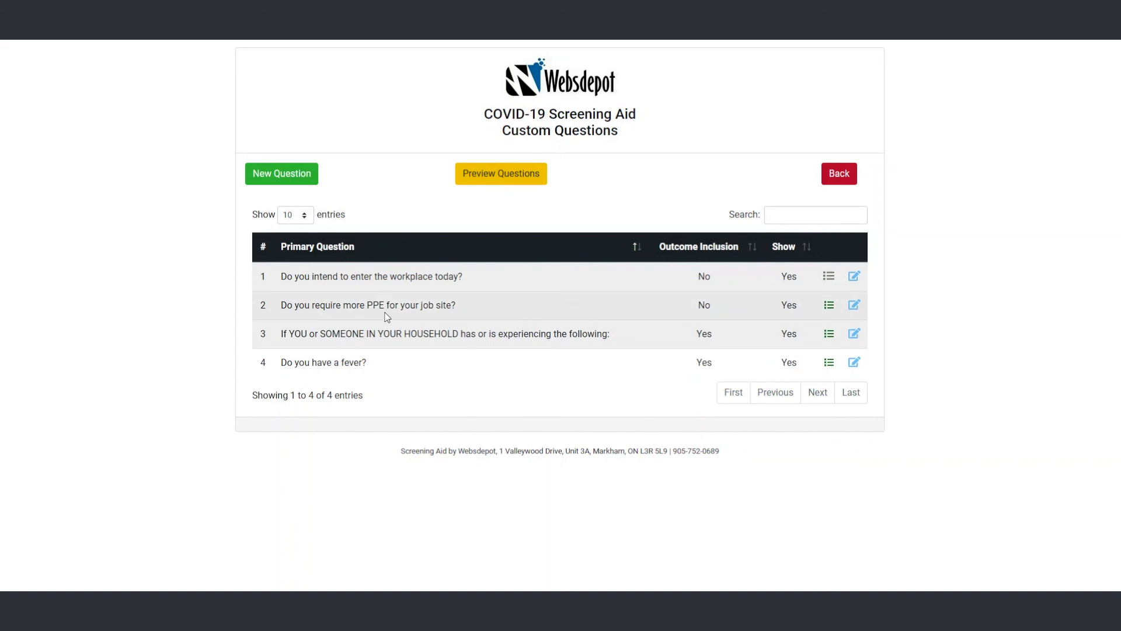
# Set Show Question to No for "Do you require more PPE for your job site?" and save the question.
pyautogui.click(854, 306)
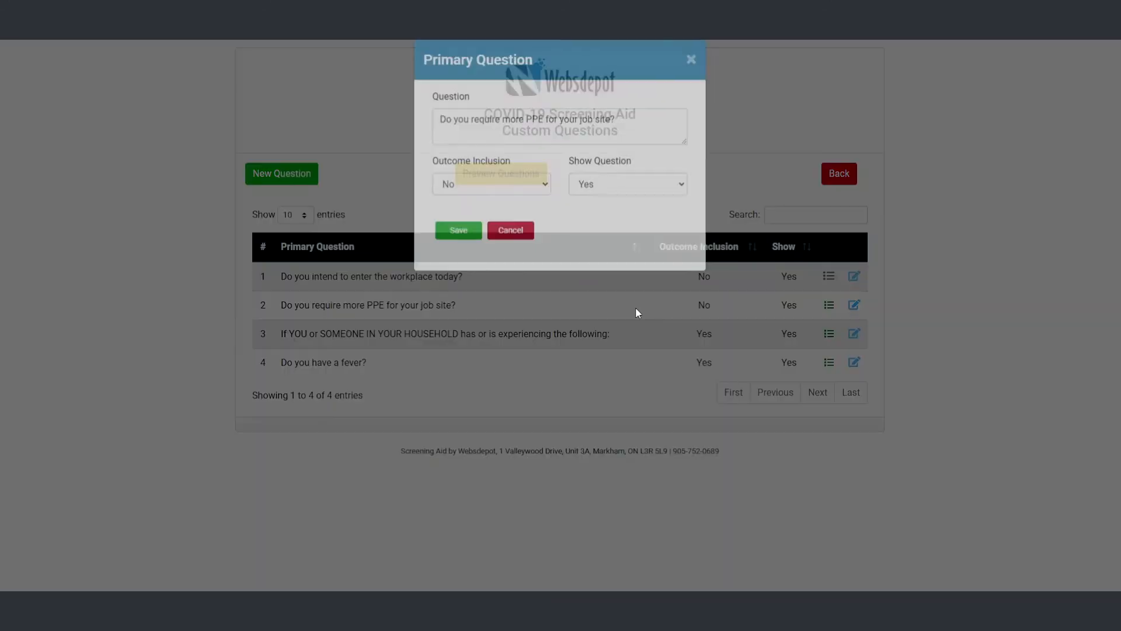
pyautogui.moveTo(439, 132); pyautogui.dragTo(628, 143)
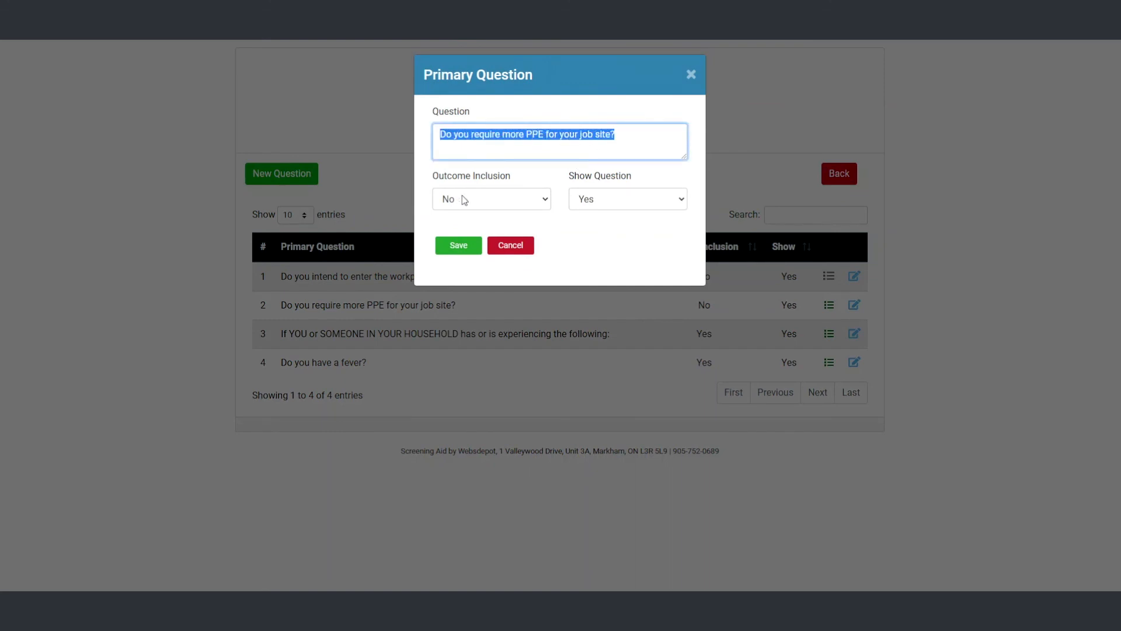
pyautogui.click(498, 154)
pyautogui.click(443, 134)
pyautogui.moveTo(443, 134); pyautogui.dragTo(622, 137)
pyautogui.click(632, 134)
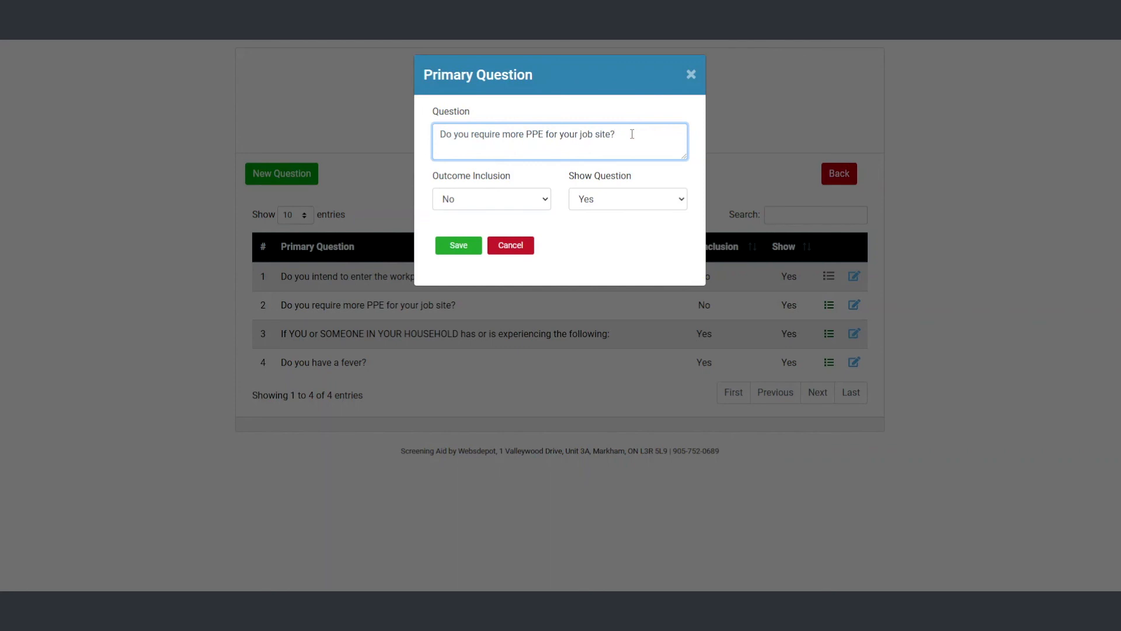
pyautogui.moveTo(439, 135); pyautogui.dragTo(615, 135)
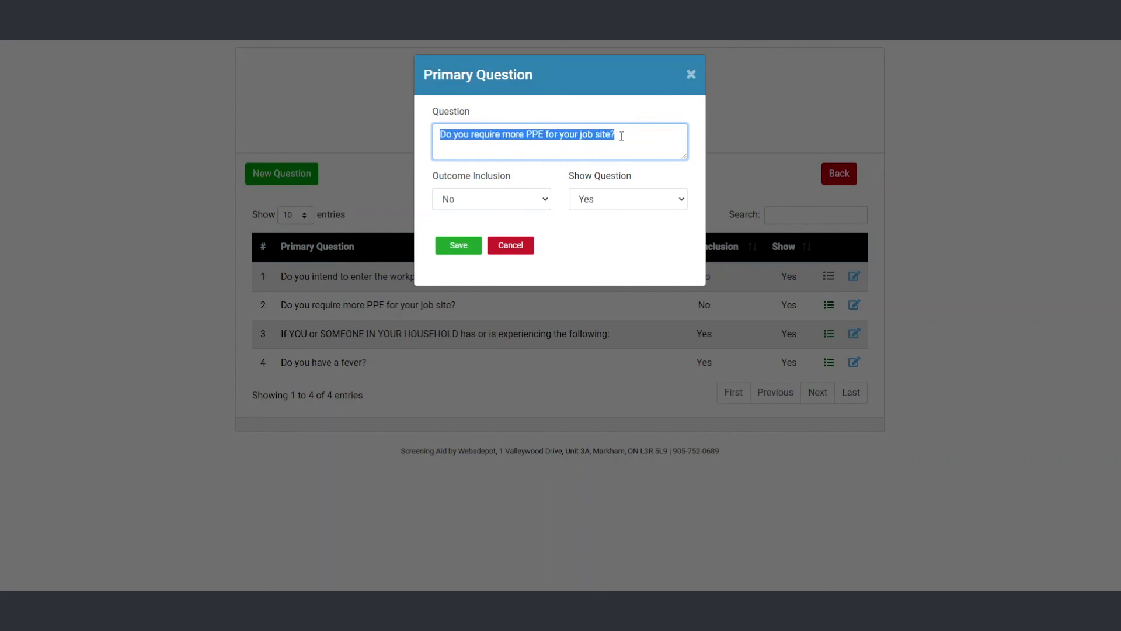
pyautogui.click(582, 149)
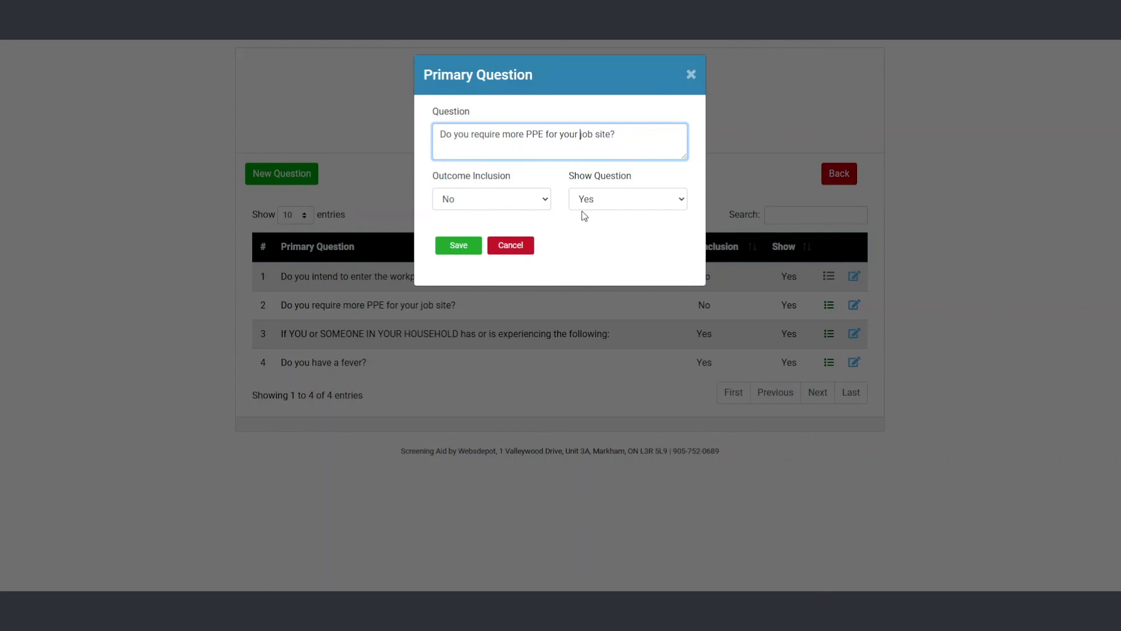
pyautogui.moveTo(440, 136); pyautogui.dragTo(639, 135)
pyautogui.click(615, 230)
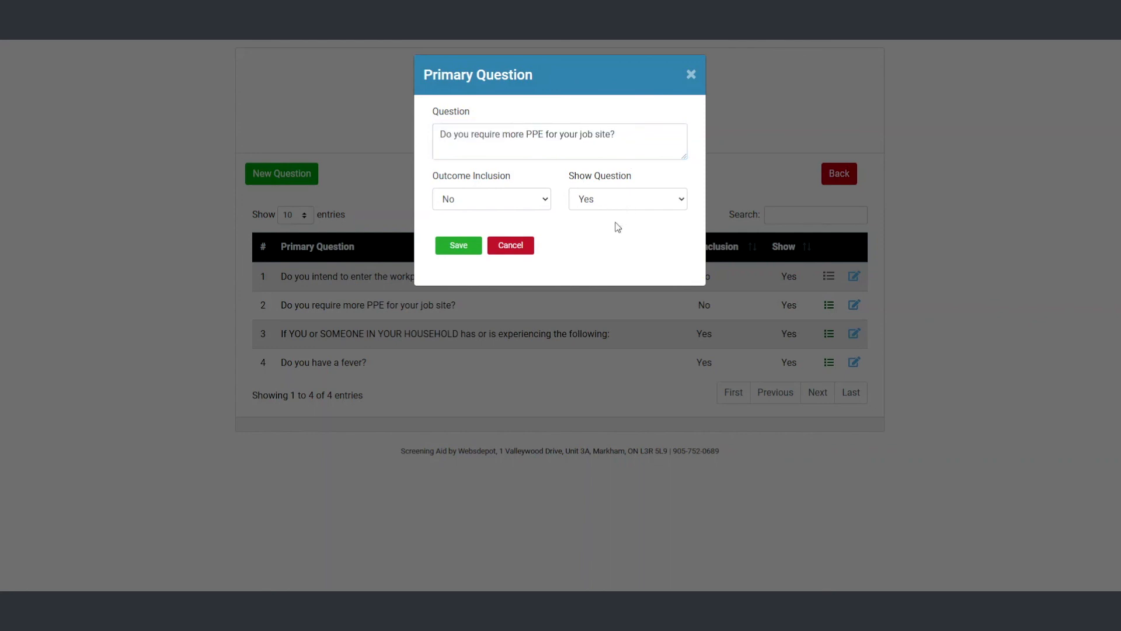
pyautogui.click(620, 204)
pyautogui.click(615, 238)
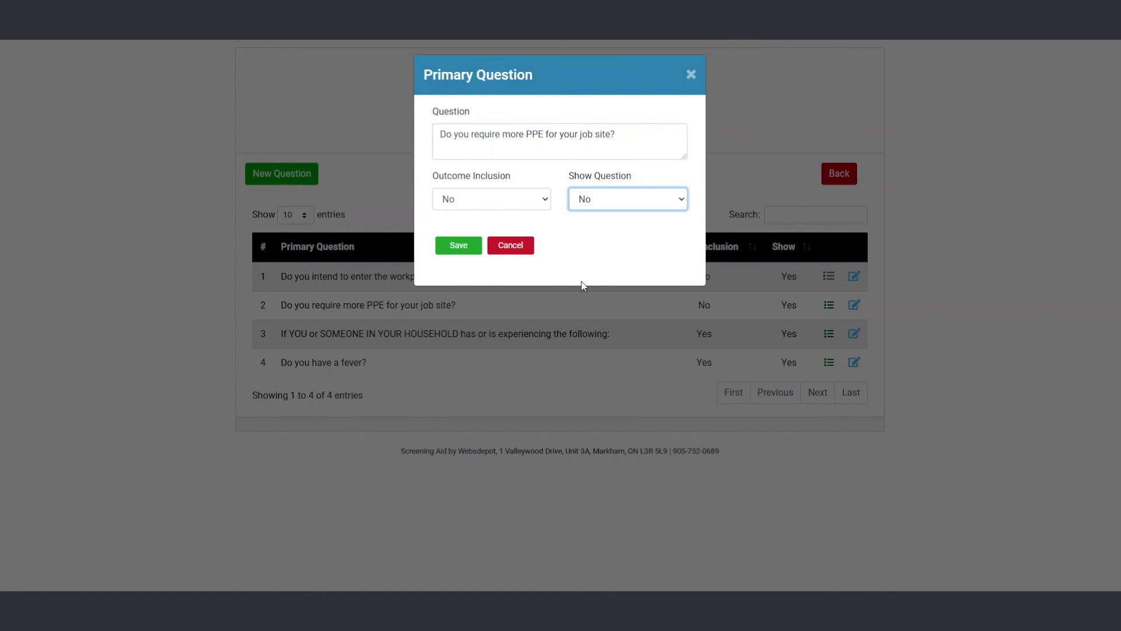
pyautogui.click(456, 248)
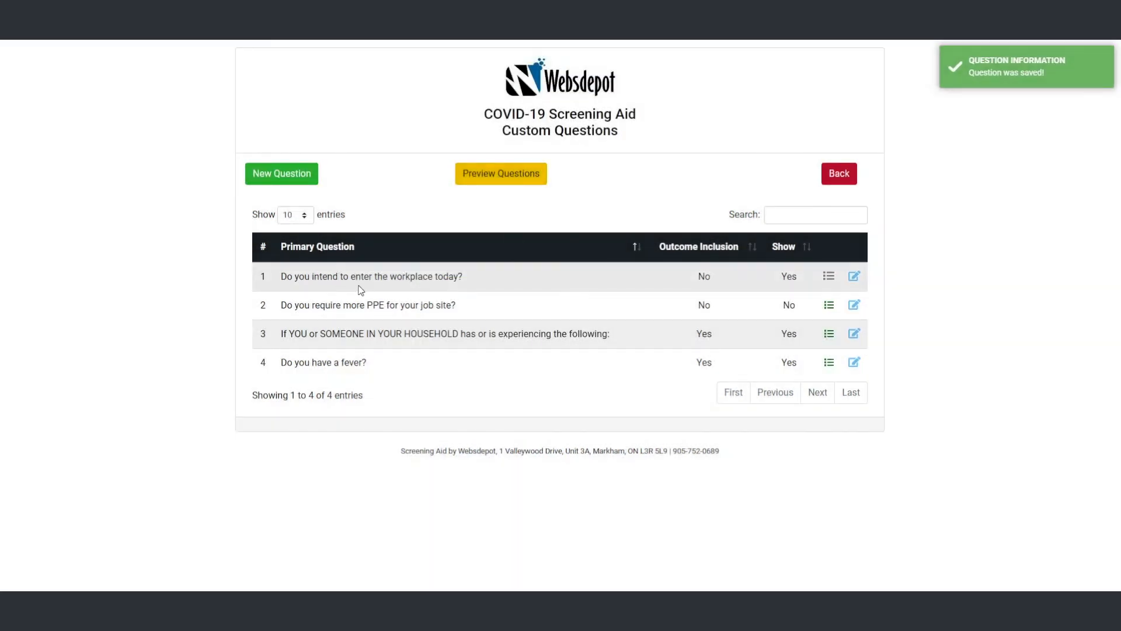
# Preview the questionnaire again to check which questions are shown, and close the preview.
pyautogui.click(482, 184)
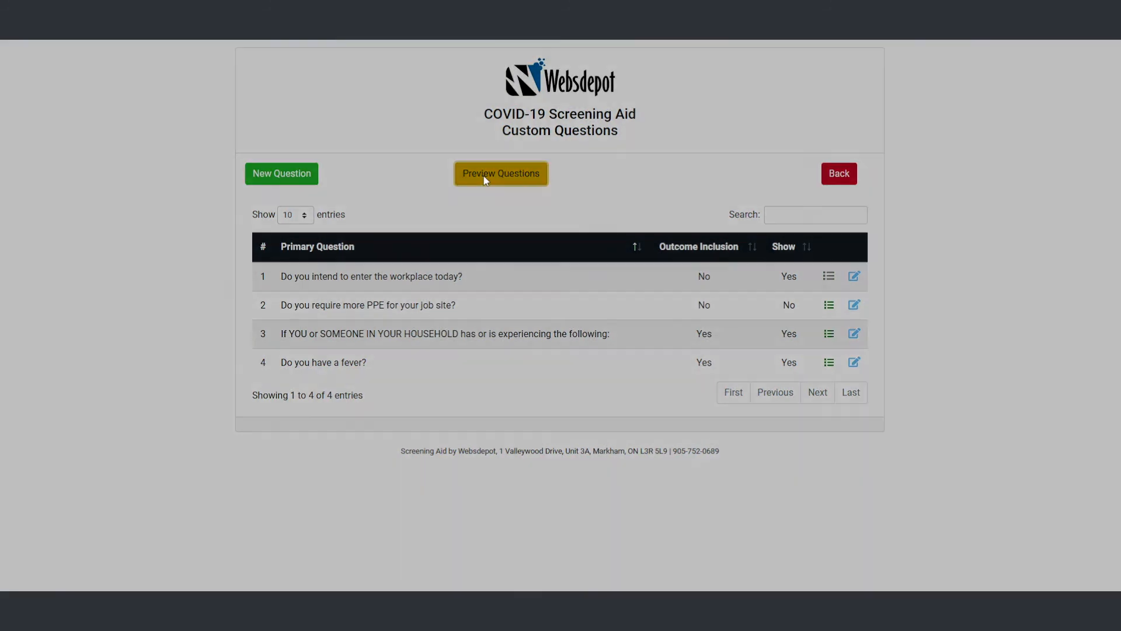
pyautogui.scroll(-4, 503, 311)
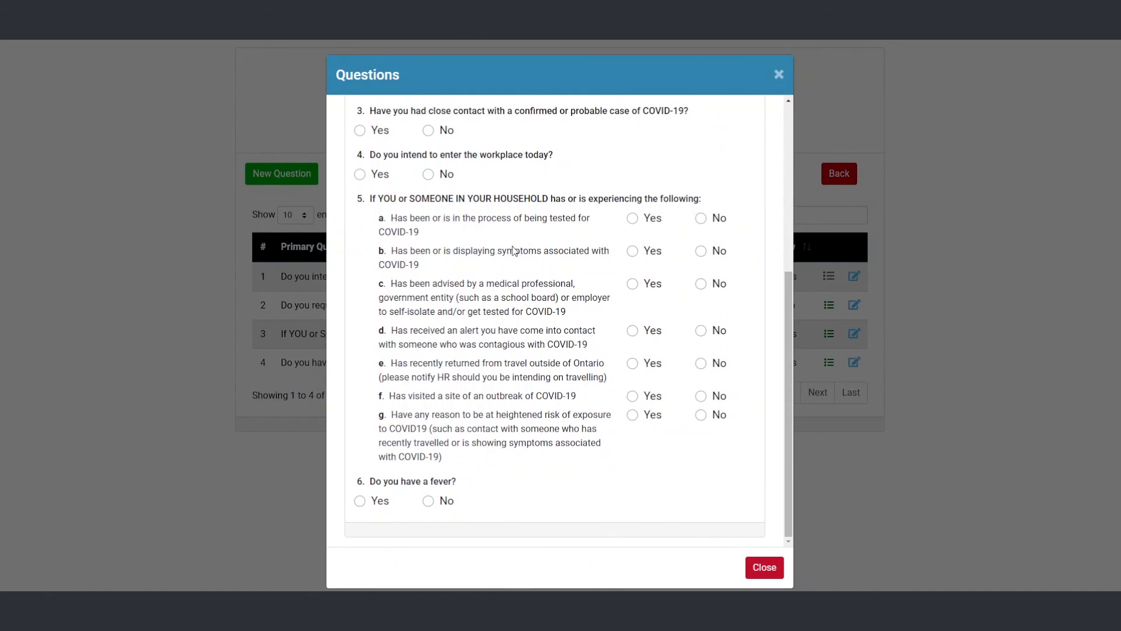
pyautogui.scroll(1, 500, 309)
pyautogui.scroll(-1, 500, 309)
pyautogui.scroll(5, 705, 425)
pyautogui.scroll(-5, 705, 431)
pyautogui.click(764, 568)
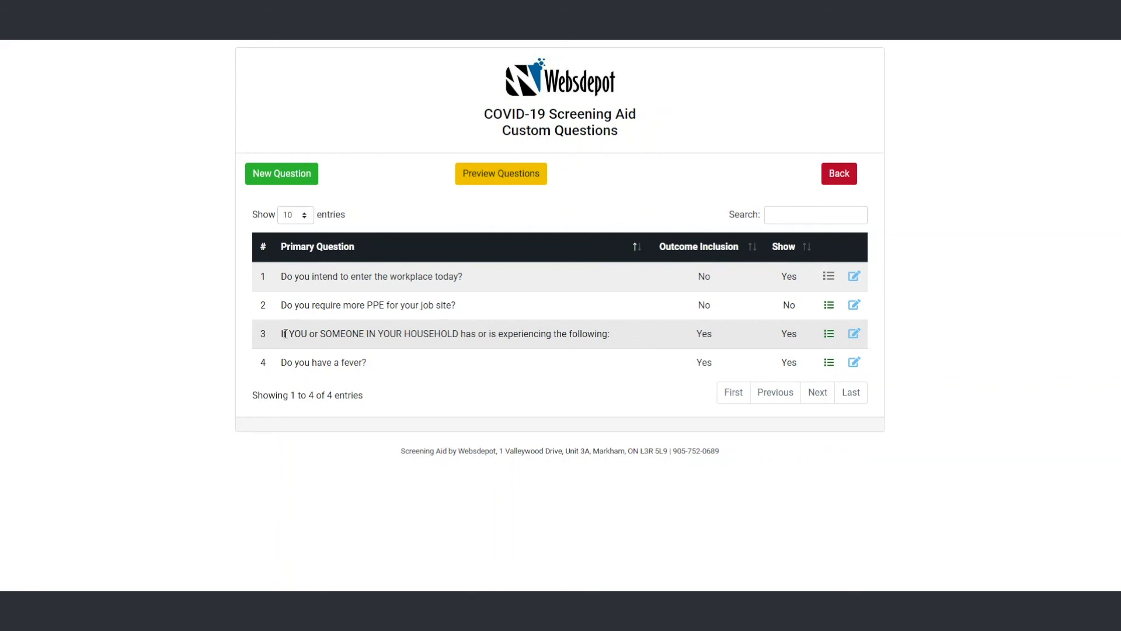
# View the edit settings of the "If YOU or SOMEONE IN YOUR HOUSEHOLD" question and cancel without changes.
pyautogui.moveTo(282, 334); pyautogui.dragTo(623, 333)
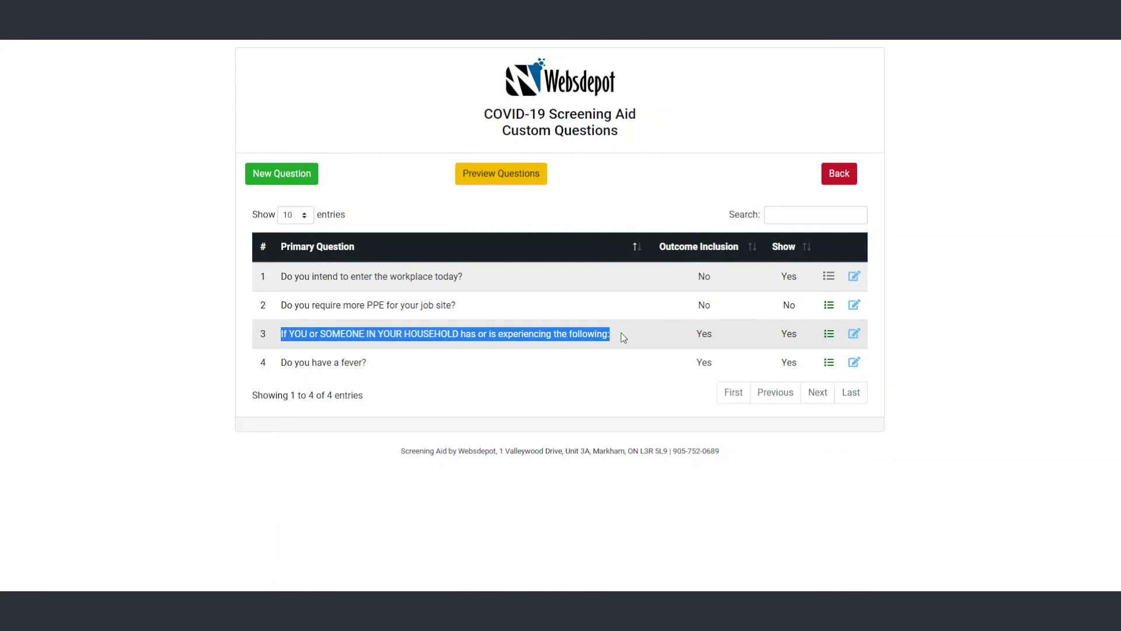
pyautogui.click(629, 339)
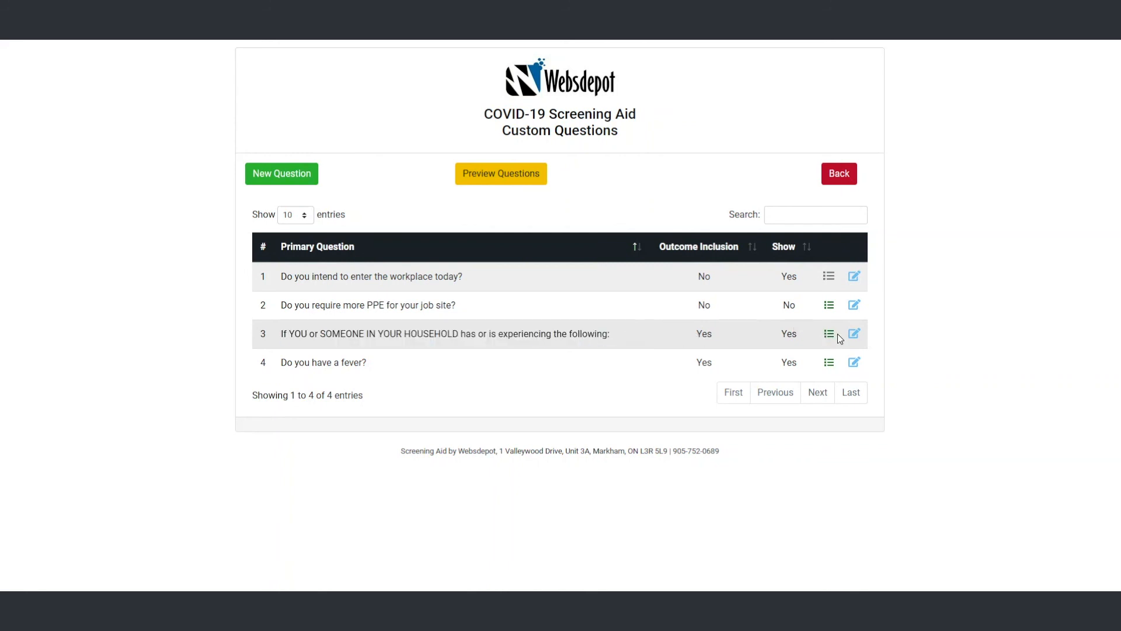
pyautogui.click(852, 335)
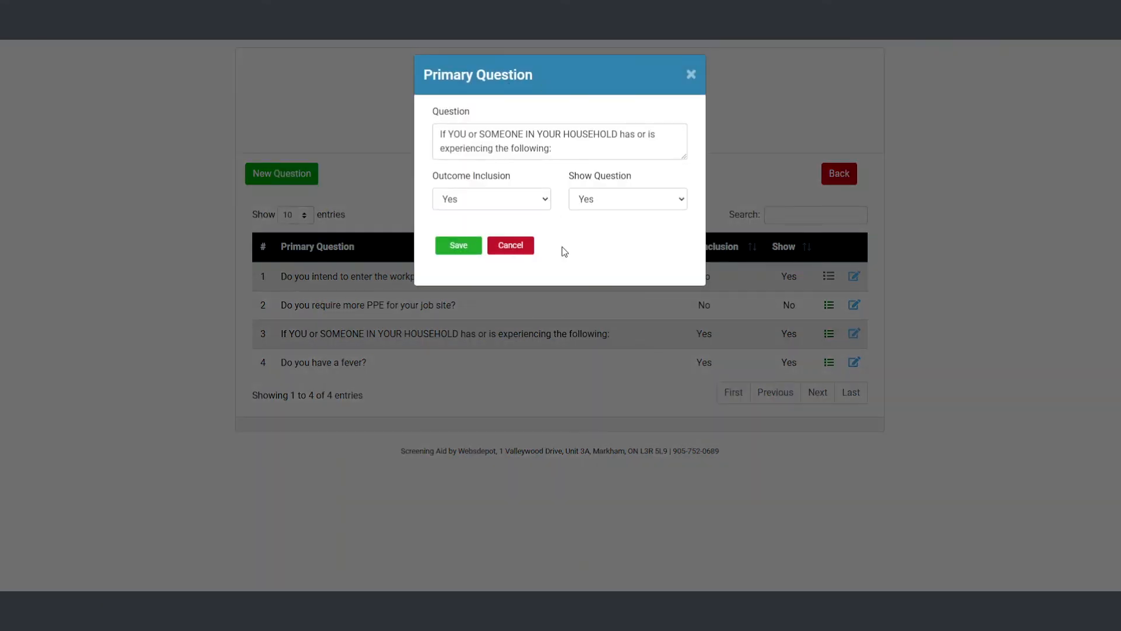
pyautogui.click(525, 248)
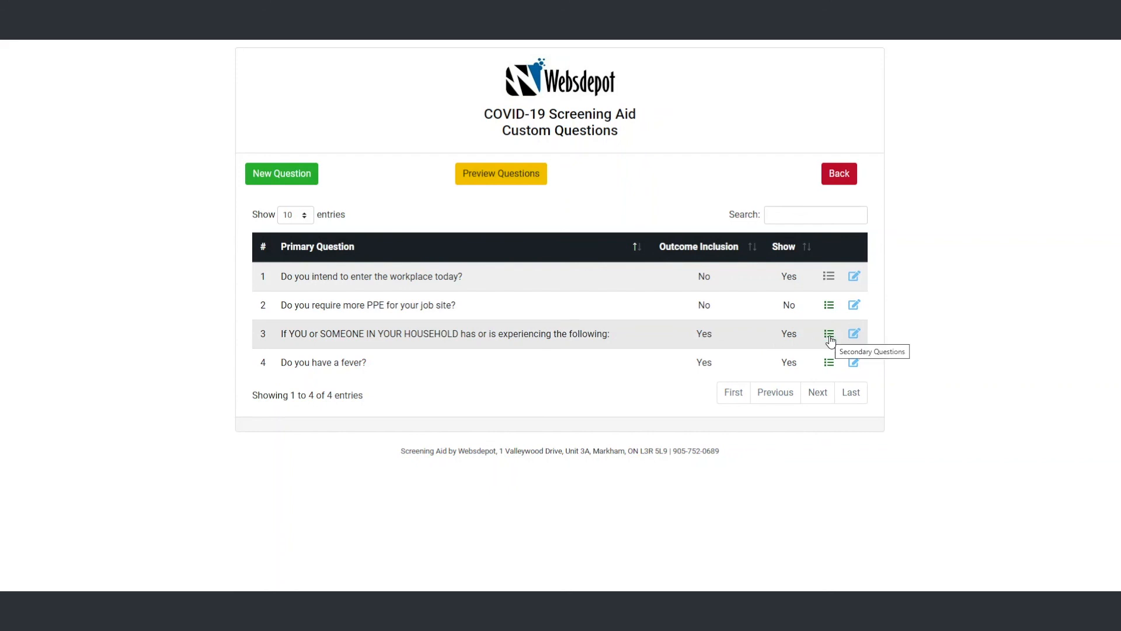
# Review the household question's secondary questions, view the first one's edit form, cancel it, and close the list.
pyautogui.click(829, 335)
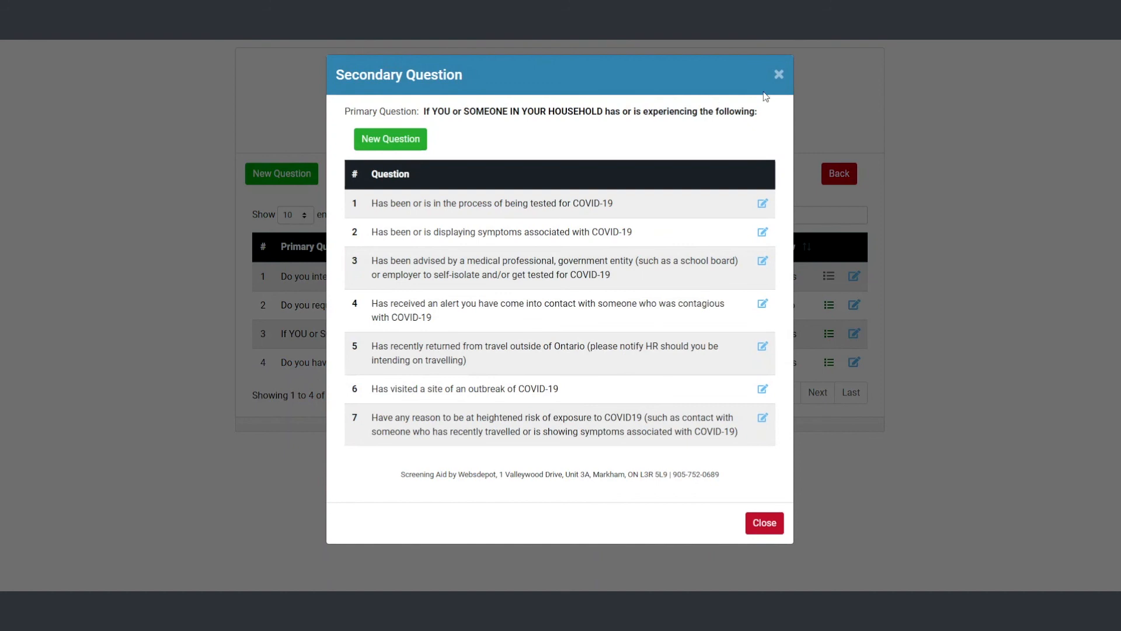
pyautogui.click(777, 76)
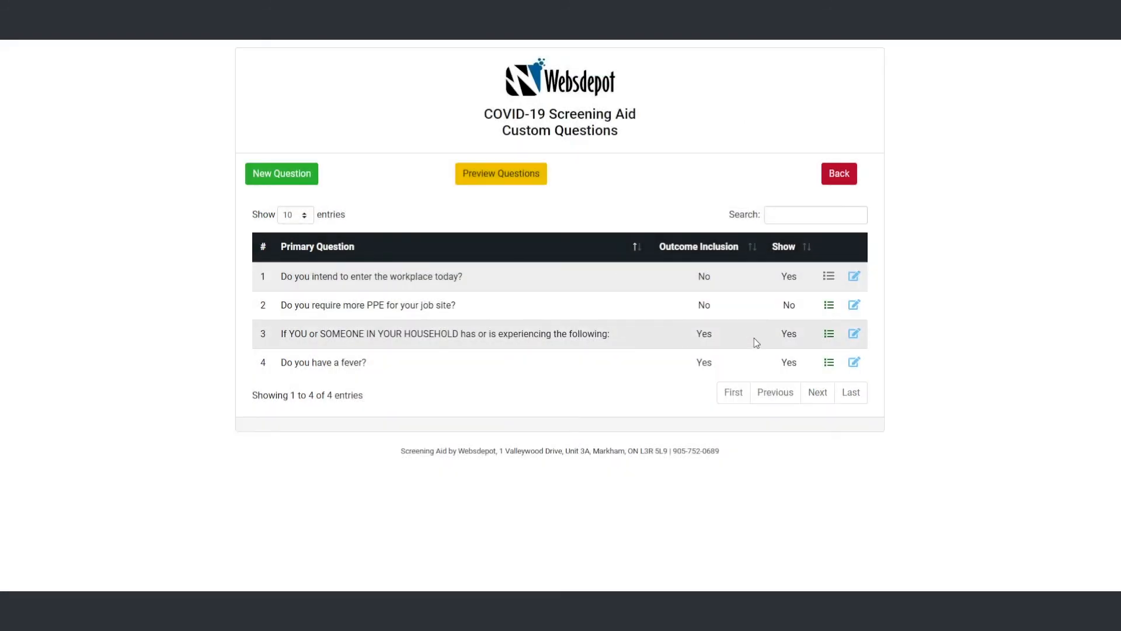
pyautogui.click(827, 336)
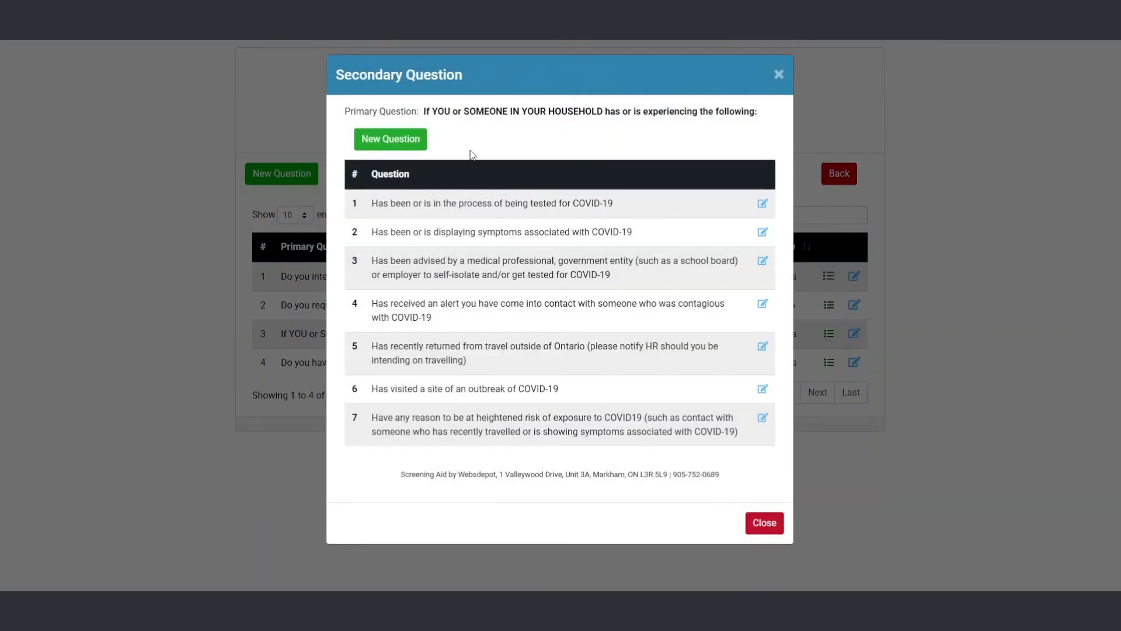
pyautogui.click(763, 204)
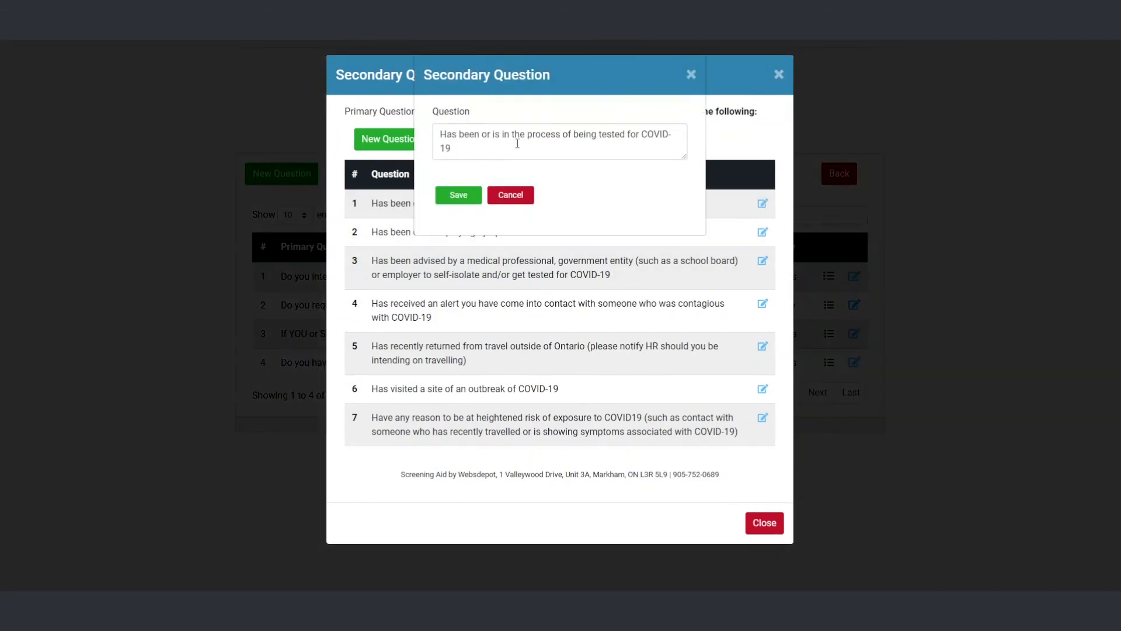
pyautogui.click(516, 196)
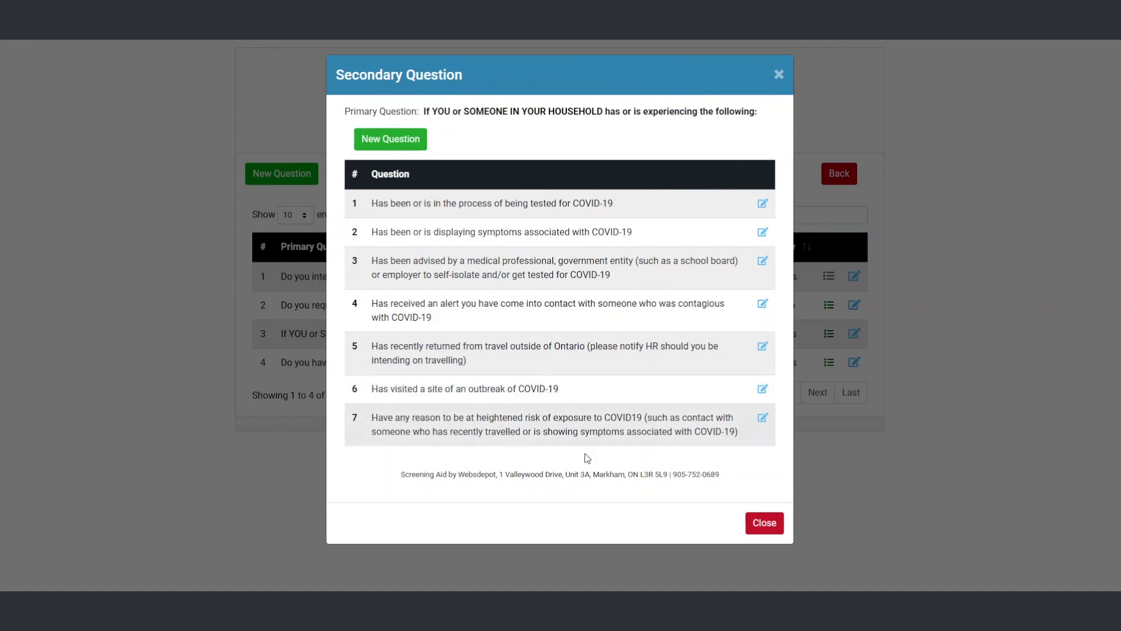
pyautogui.click(763, 522)
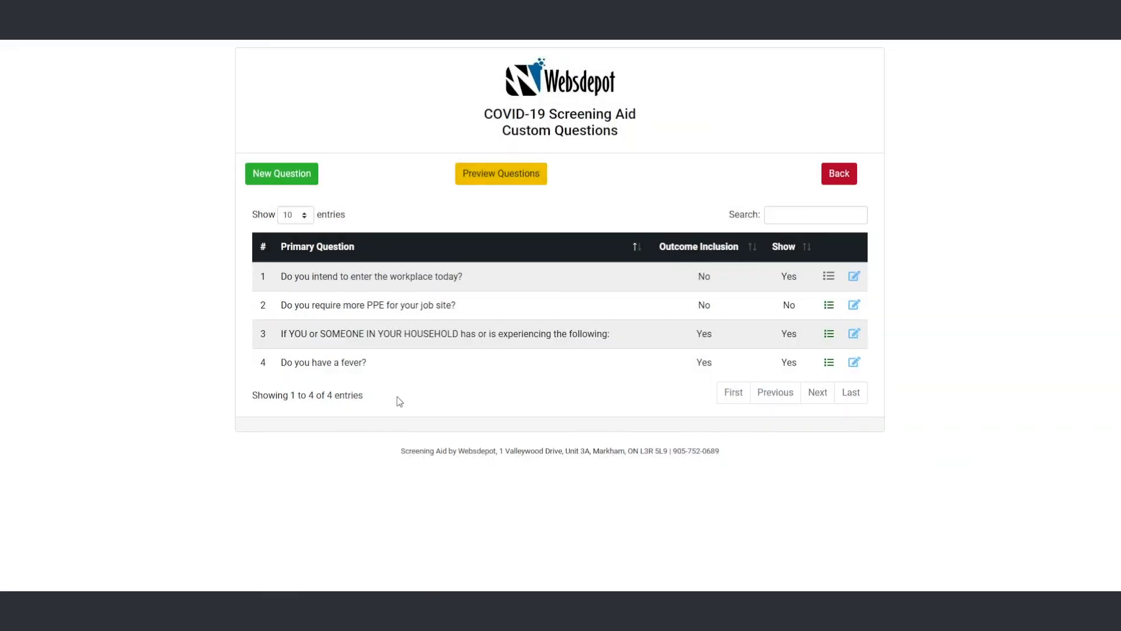
# Preview the full questionnaire to examine how the household question and its secondary questions are laid out, and close the preview.
pyautogui.click(518, 172)
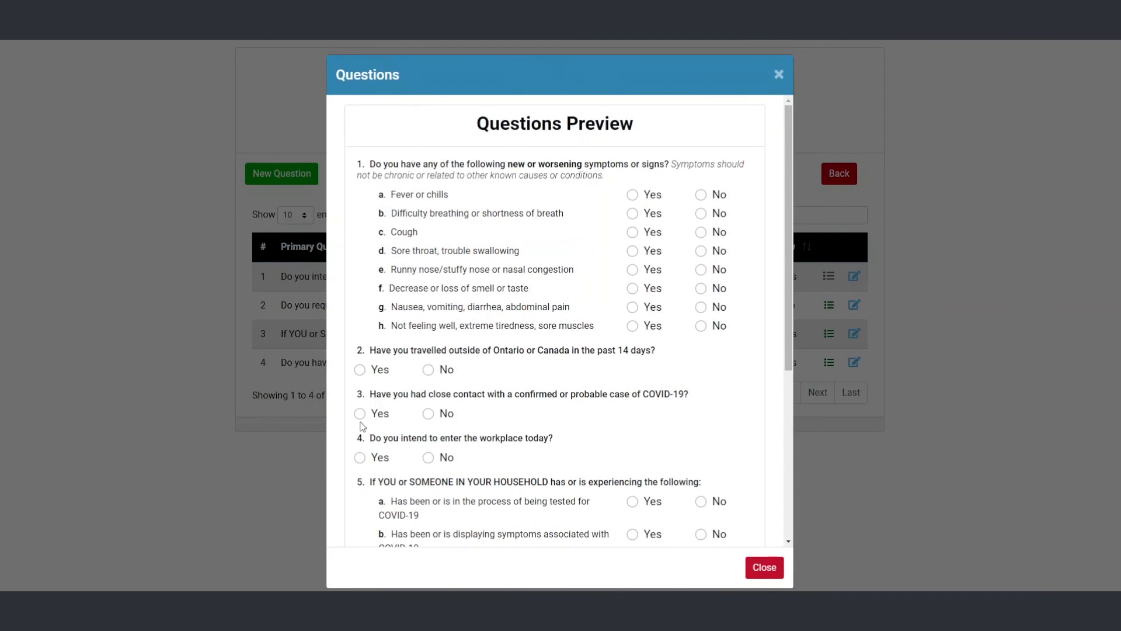
pyautogui.scroll(-5, 464, 494)
pyautogui.scroll(-1, 463, 490)
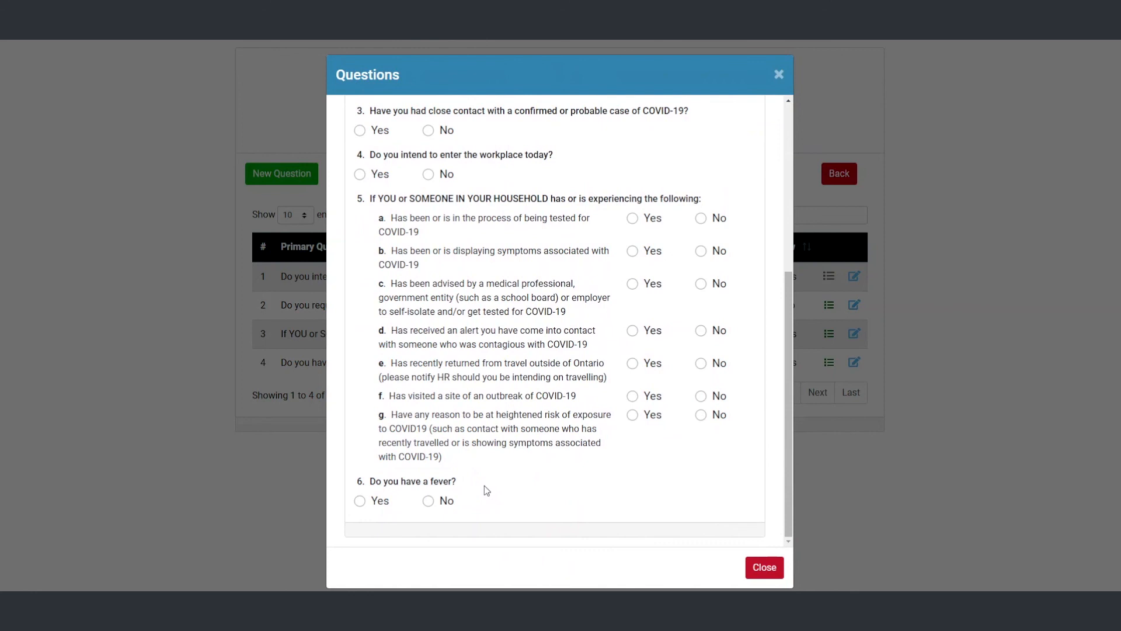
pyautogui.scroll(5, 487, 491)
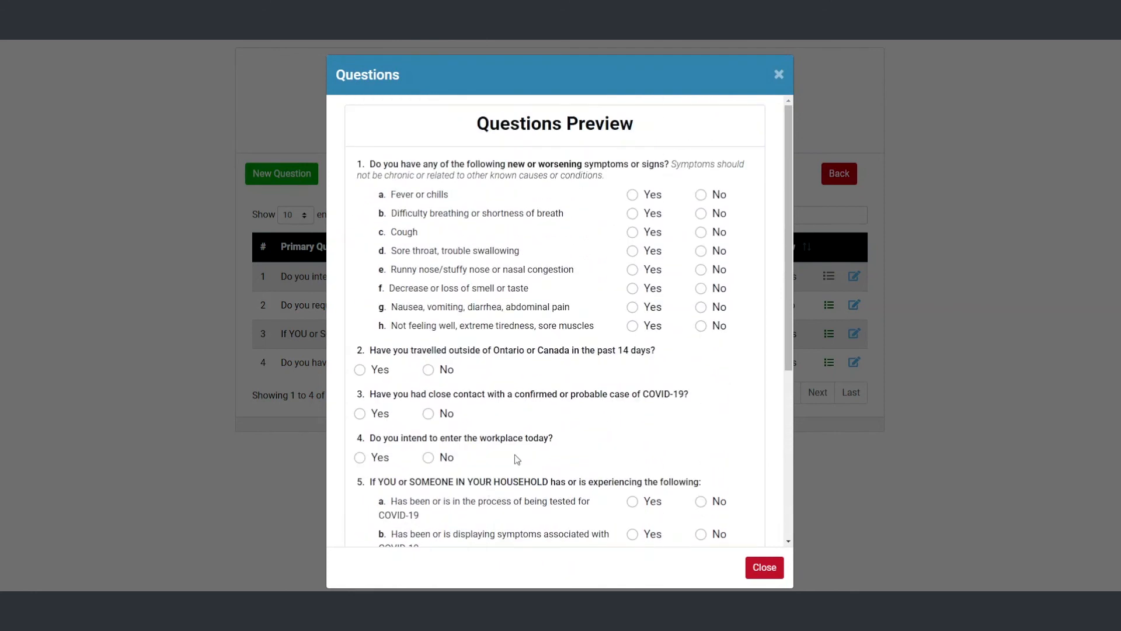
pyautogui.scroll(-1, 516, 459)
pyautogui.scroll(-4, 516, 459)
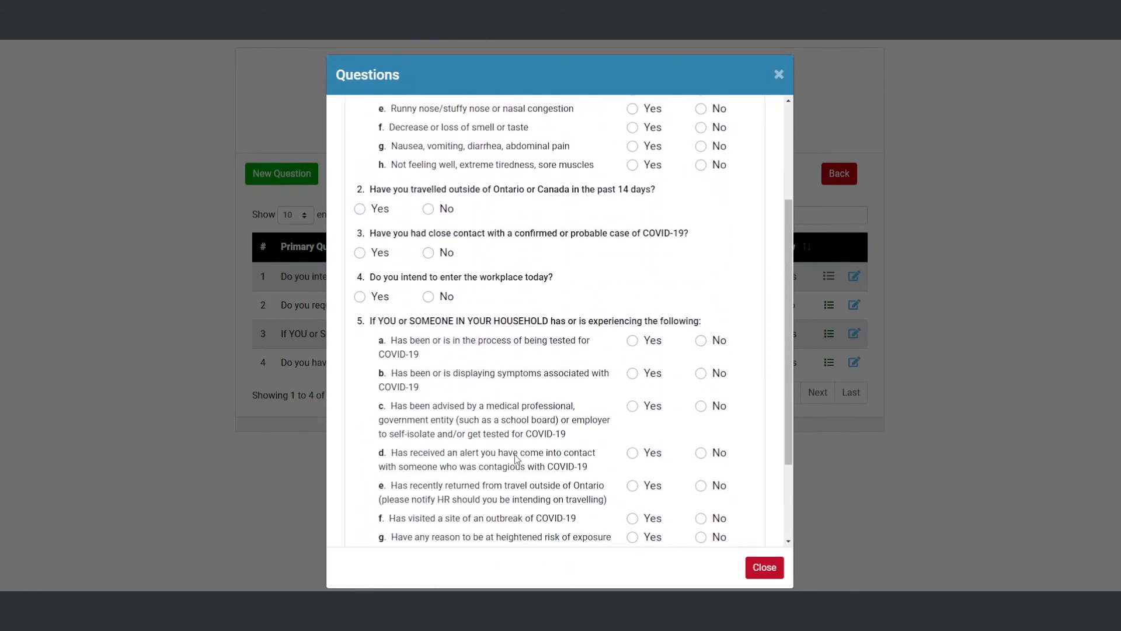
pyautogui.scroll(4, 517, 459)
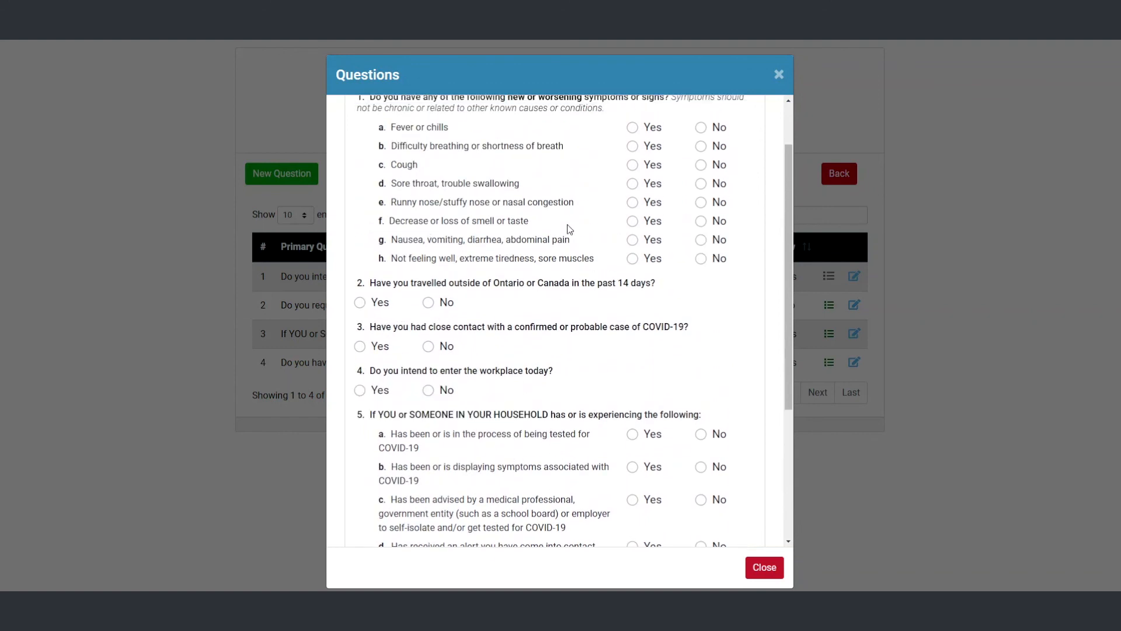
pyautogui.scroll(2, 550, 241)
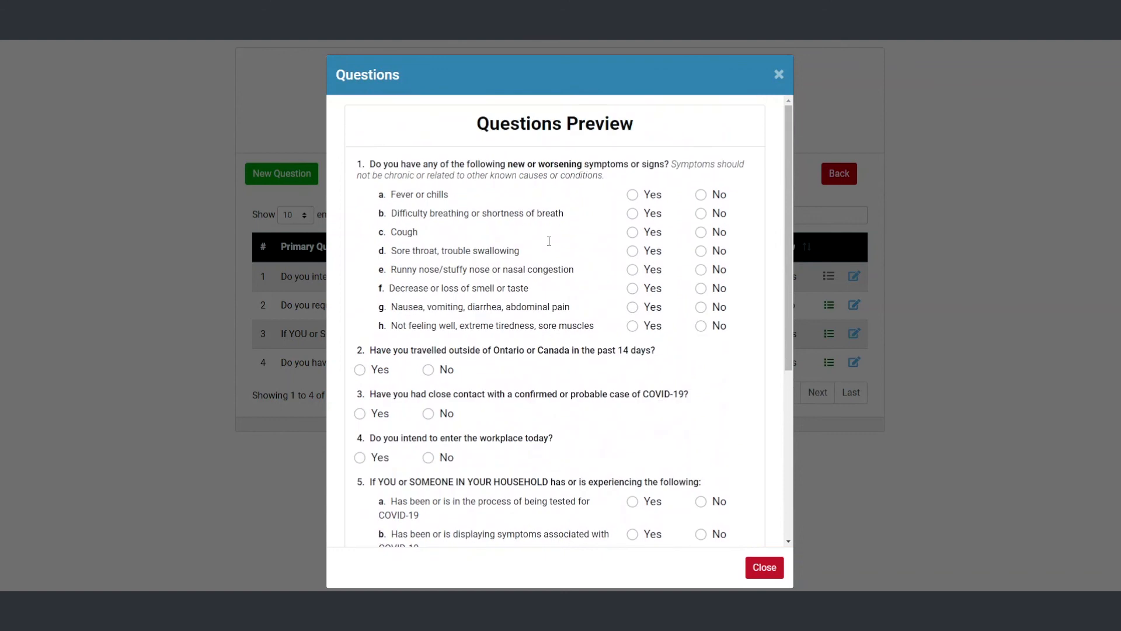
pyautogui.click(778, 77)
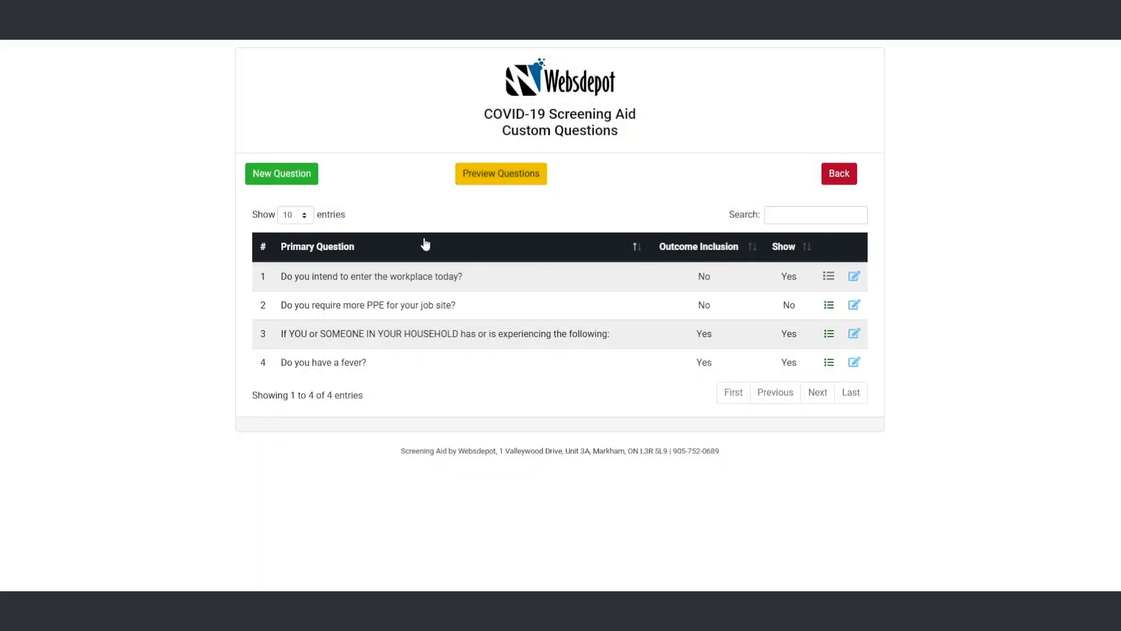
# Leave the custom questions, open Company Information & Scheduling, and switch to the DEMO COMPANY information page in Chrome.
pyautogui.click(848, 182)
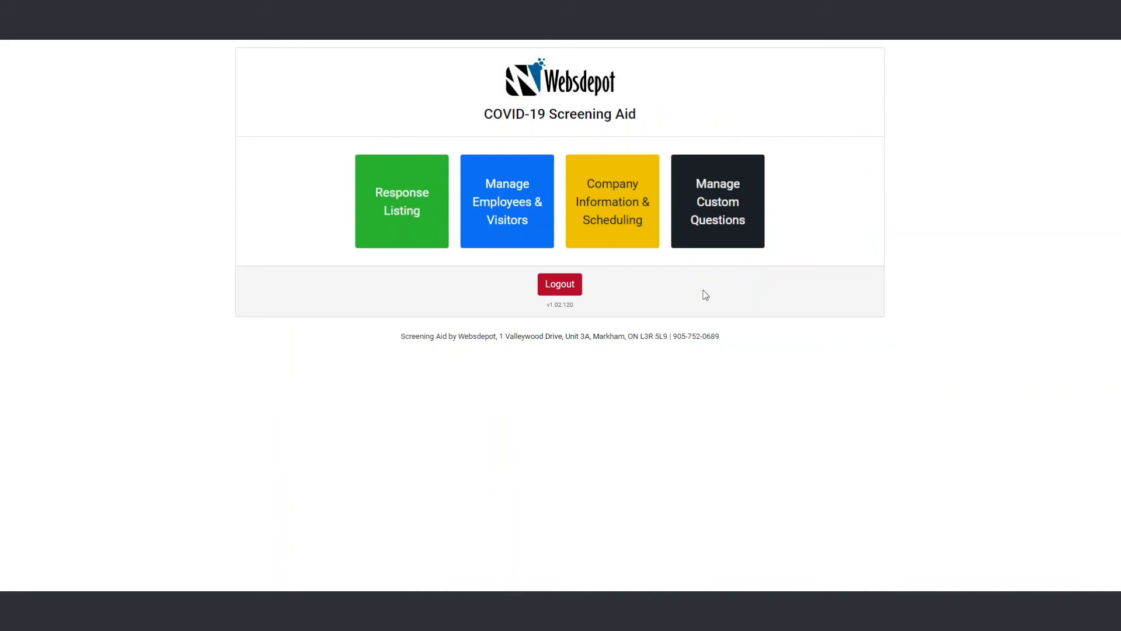
pyautogui.click(599, 205)
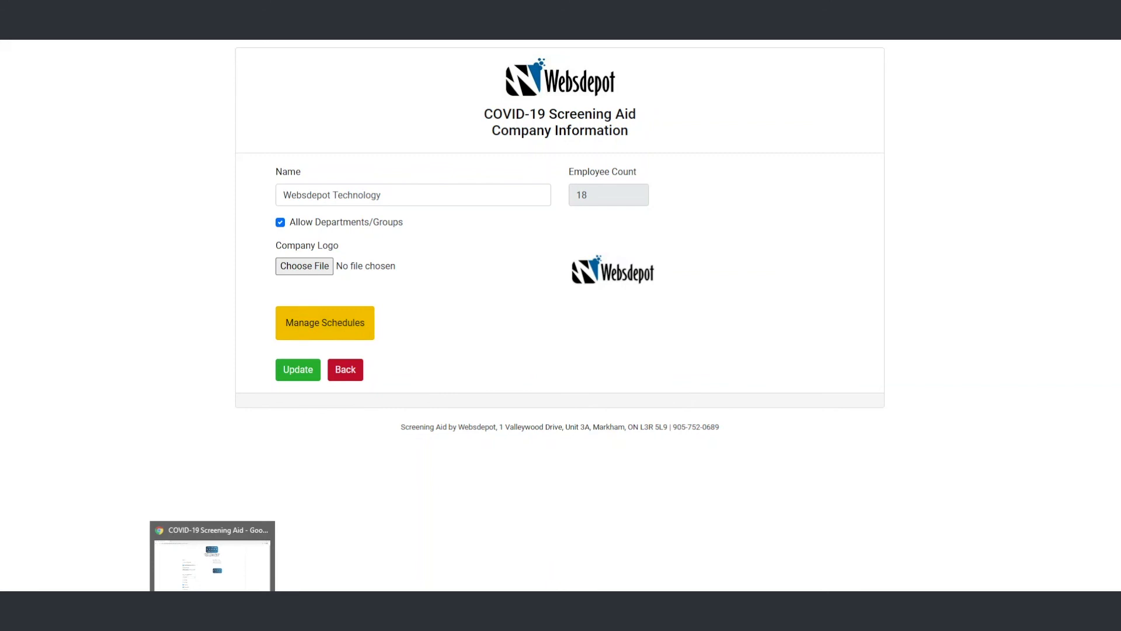
pyautogui.click(213, 618)
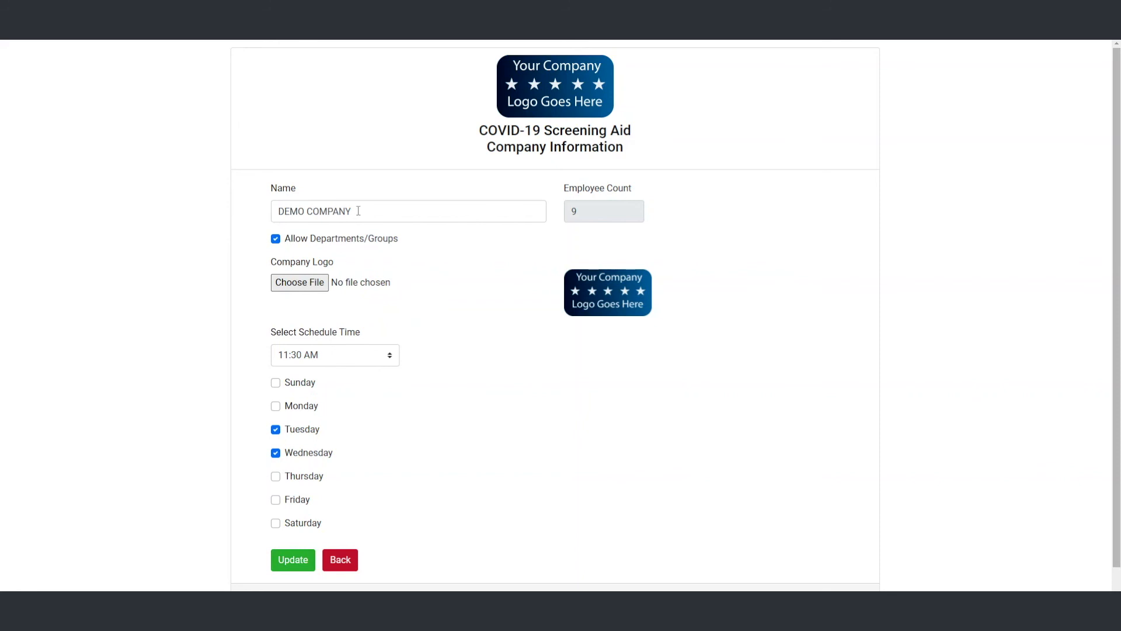
pyautogui.click(375, 212)
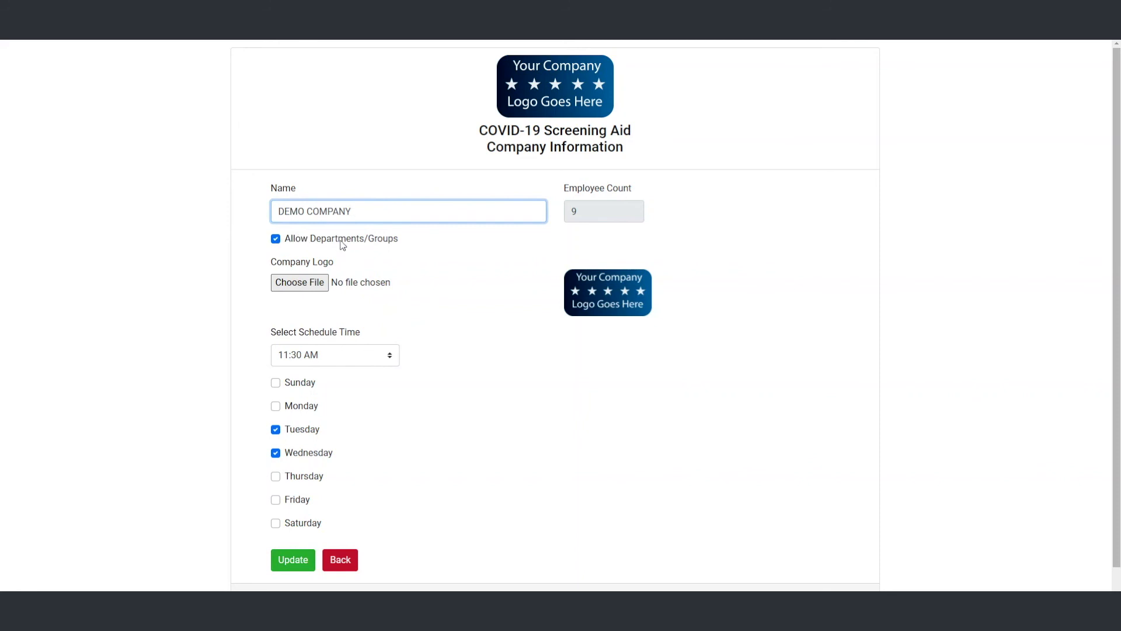
# Try disabling Allow Departments/Groups for the demo company and enable it again.
pyautogui.click(276, 239)
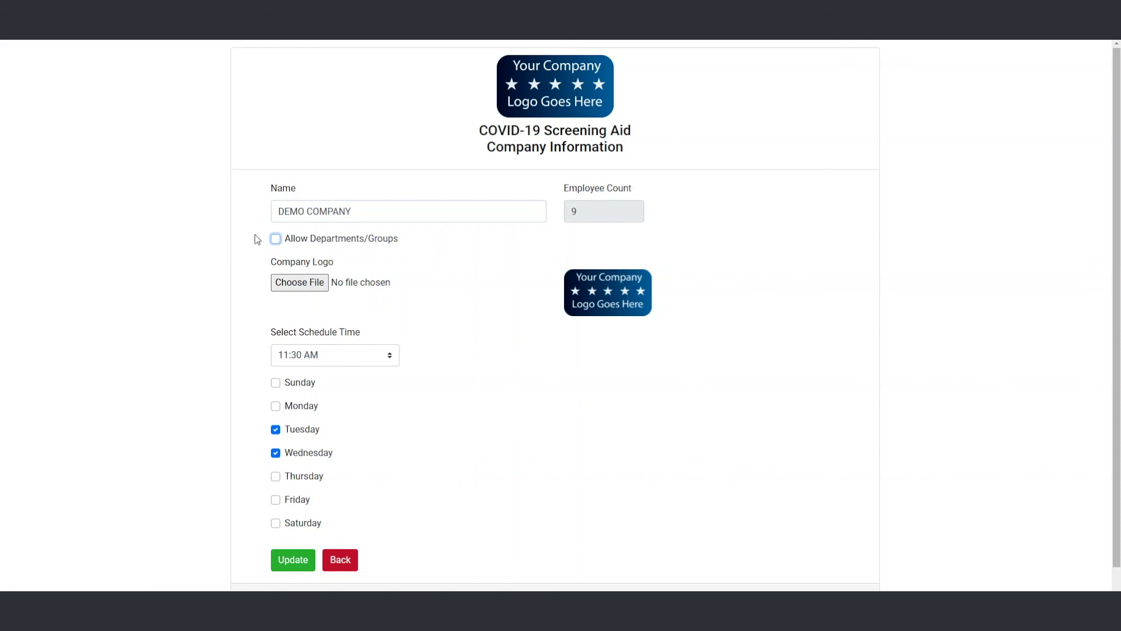
pyautogui.click(276, 239)
pyautogui.moveTo(291, 239); pyautogui.dragTo(416, 243)
pyautogui.click(276, 239)
pyautogui.click(275, 239)
pyautogui.click(276, 240)
pyautogui.click(275, 240)
pyautogui.scroll(-1, 434, 266)
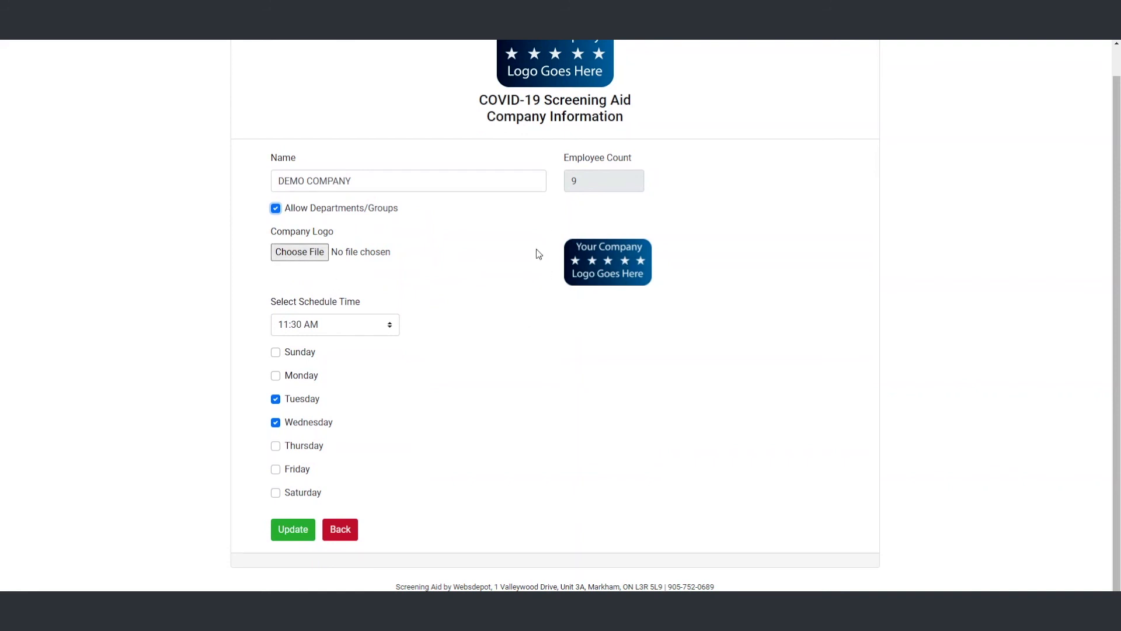
pyautogui.scroll(1, 538, 253)
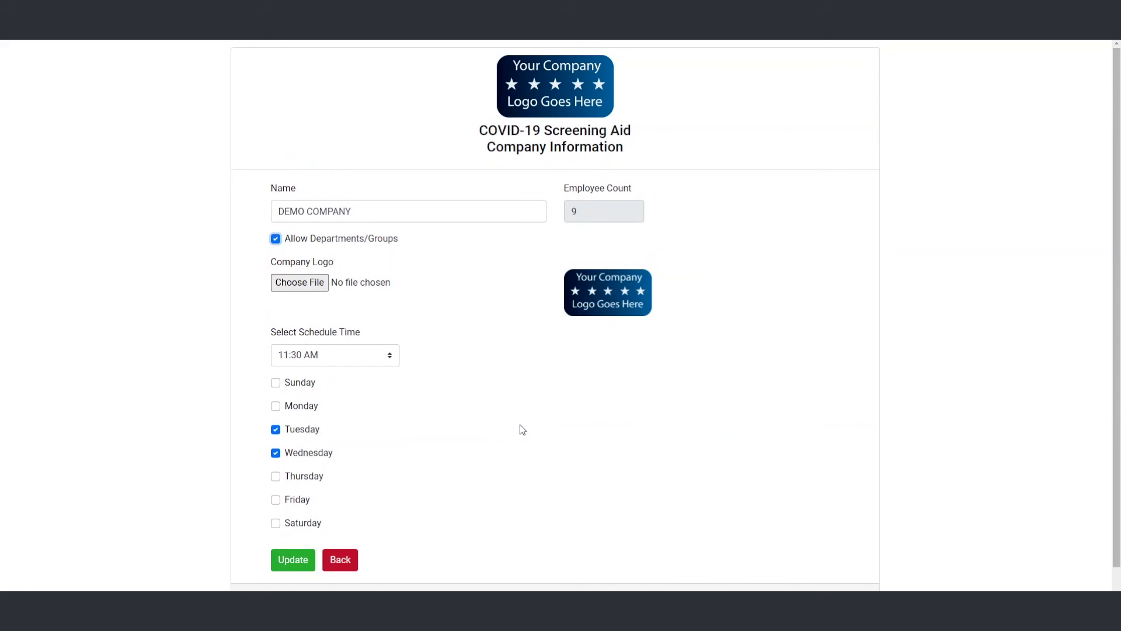
# Set the demo company's schedule days to Monday through Friday, leaving Saturday and Sunday unselected.
pyautogui.scroll(-1, 522, 430)
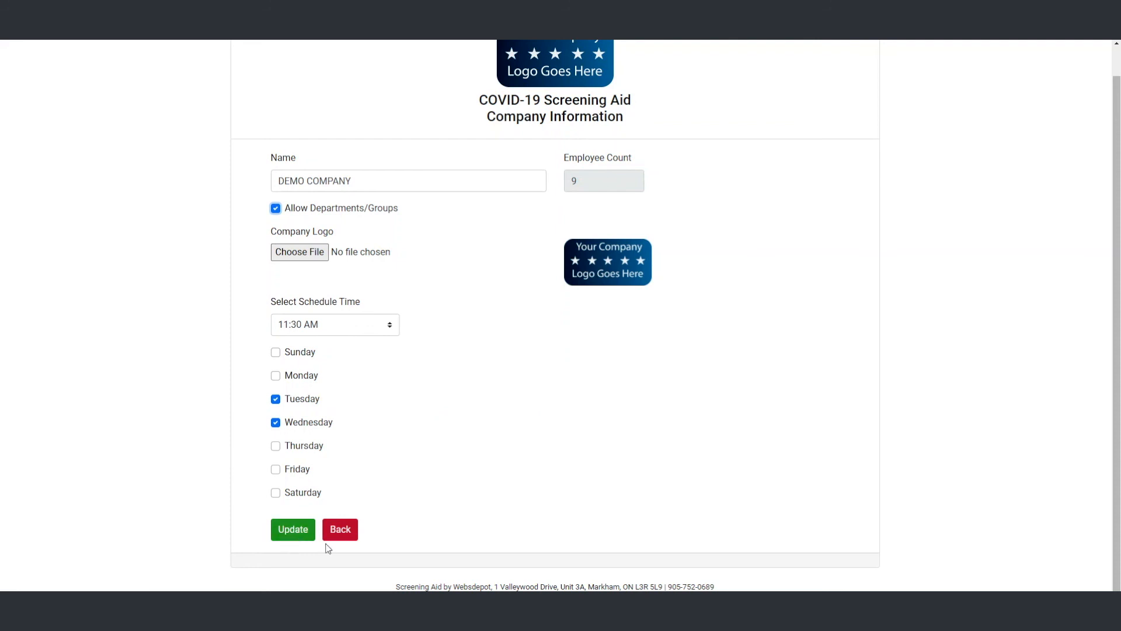
pyautogui.click(275, 375)
pyautogui.click(276, 353)
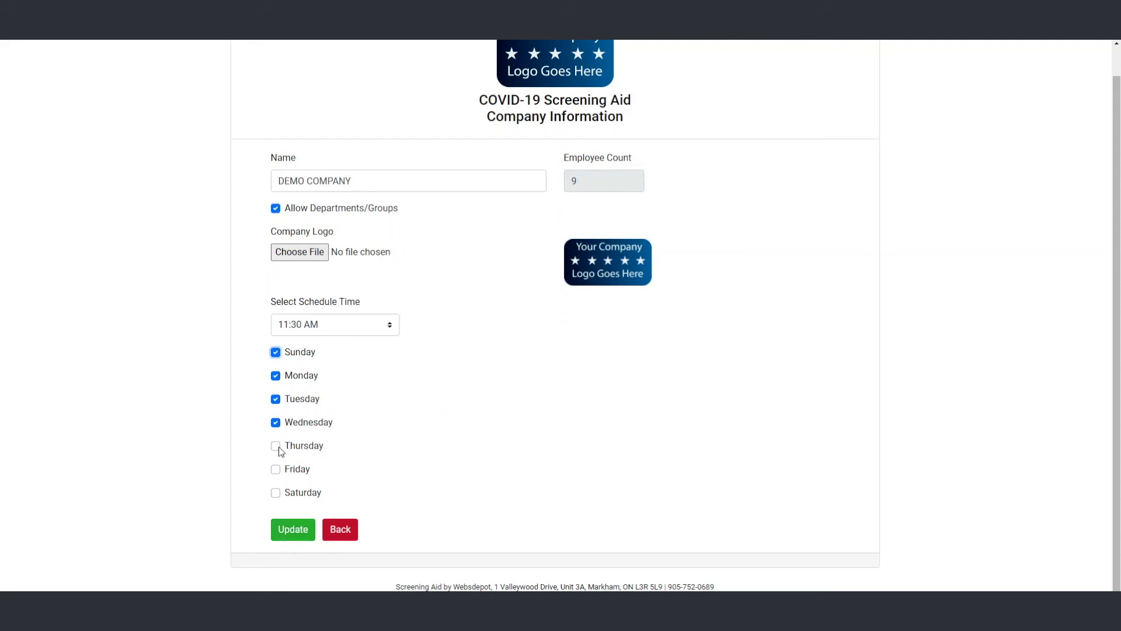
pyautogui.click(275, 446)
pyautogui.click(276, 470)
pyautogui.click(278, 494)
pyautogui.click(275, 353)
pyautogui.click(276, 493)
# Set the demo company's schedule time to 06:00 AM.
pyautogui.click(390, 325)
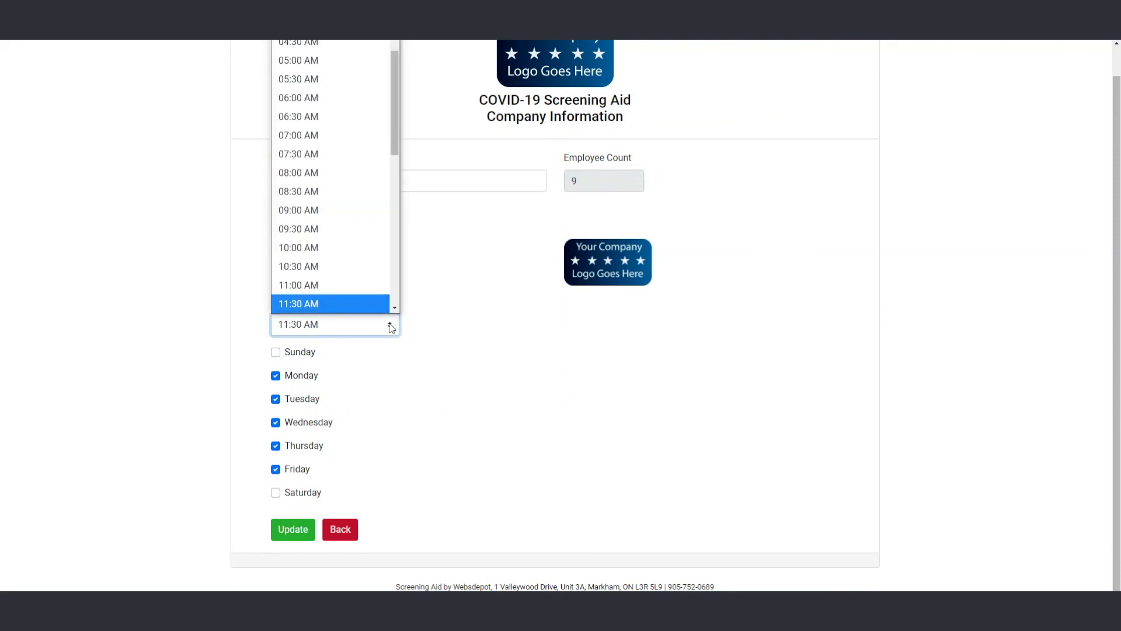
pyautogui.scroll(3, 369, 187)
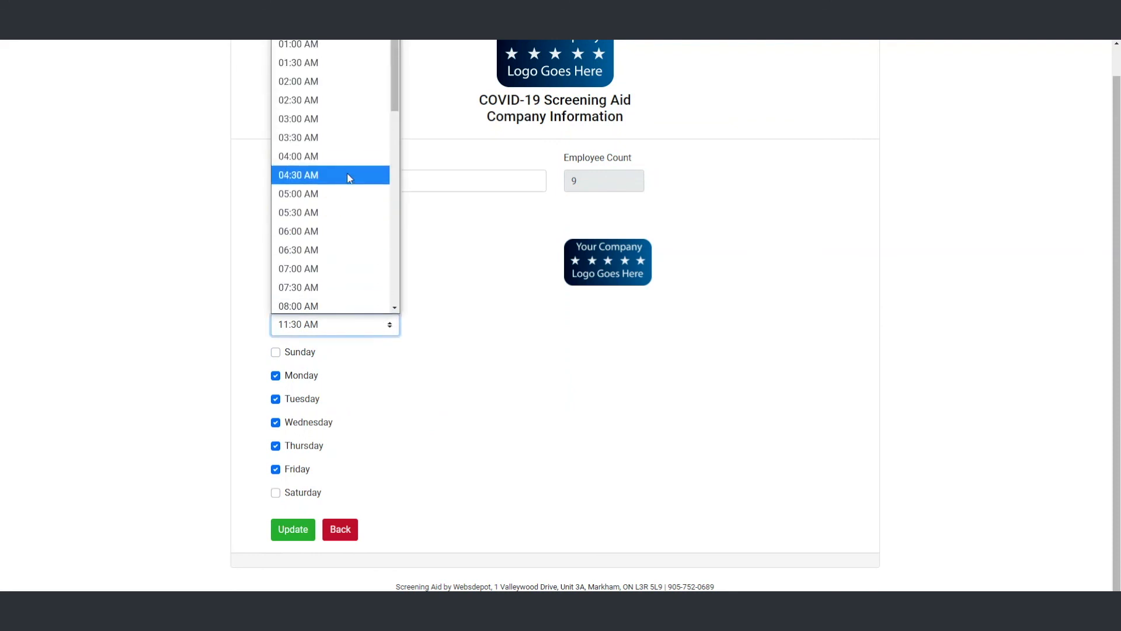
pyautogui.click(350, 231)
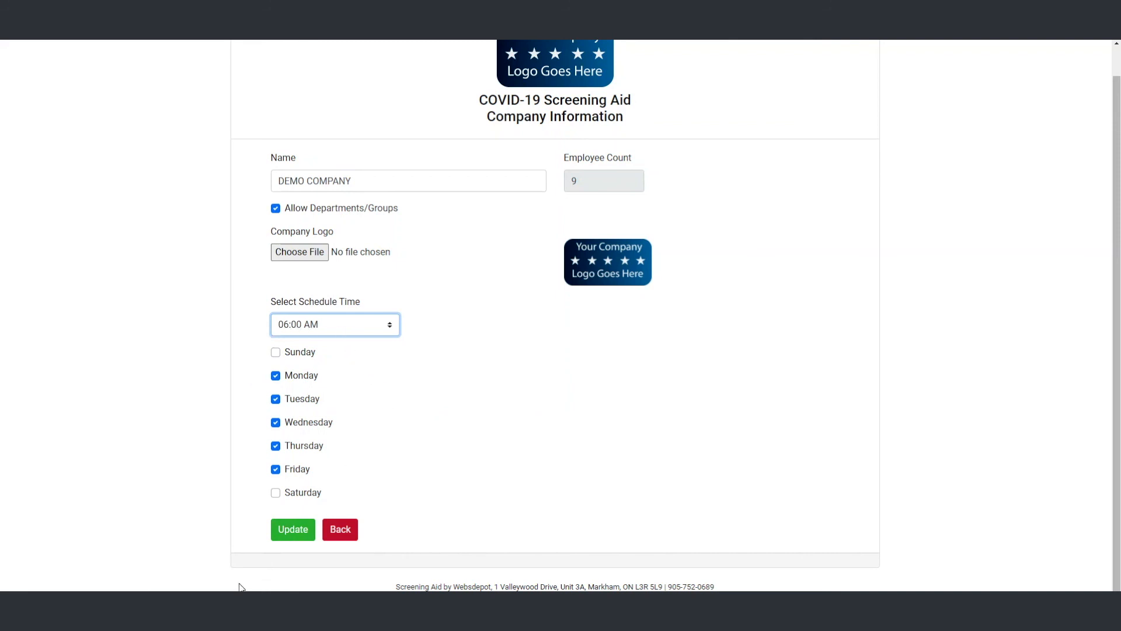
# Switch to the Websdepot Technology company page in Microsoft Edge, open its schedule management, and review Schedule 1's entry.
pyautogui.moveTo(184, 616)
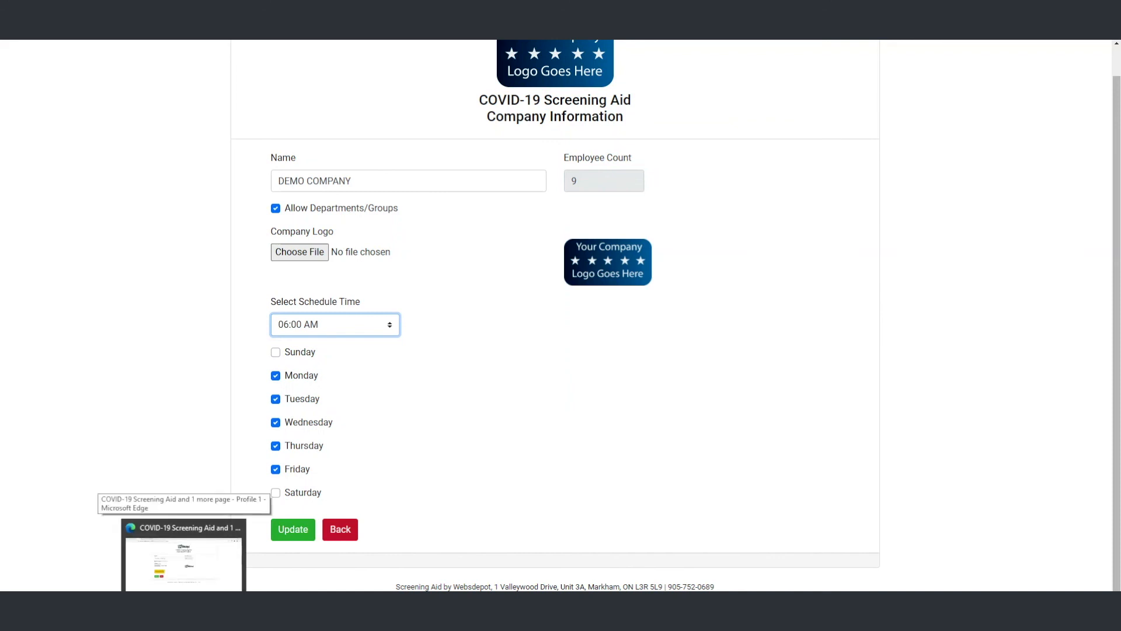
pyautogui.click(184, 560)
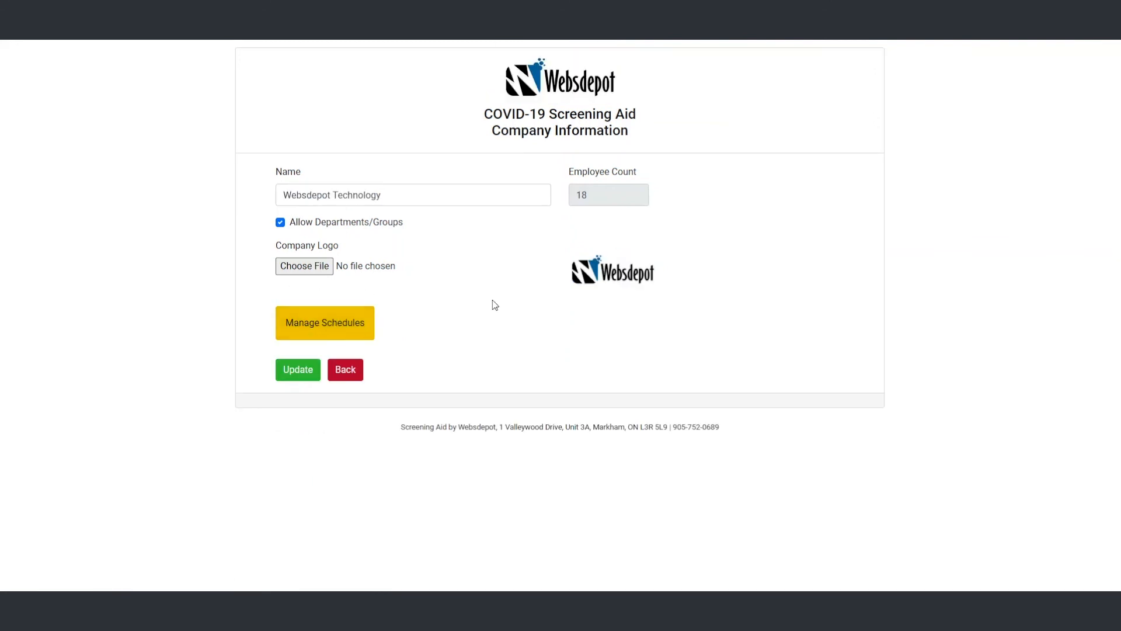
pyautogui.click(332, 331)
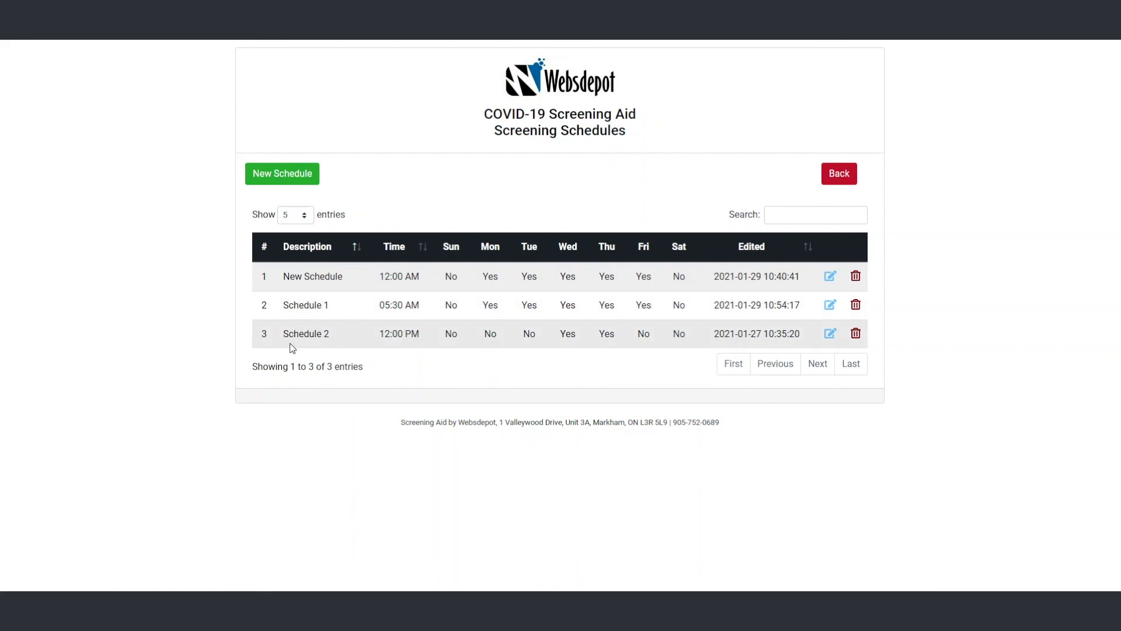
pyautogui.moveTo(281, 310); pyautogui.dragTo(334, 311)
pyautogui.click(285, 312)
pyautogui.moveTo(384, 304); pyautogui.dragTo(426, 306)
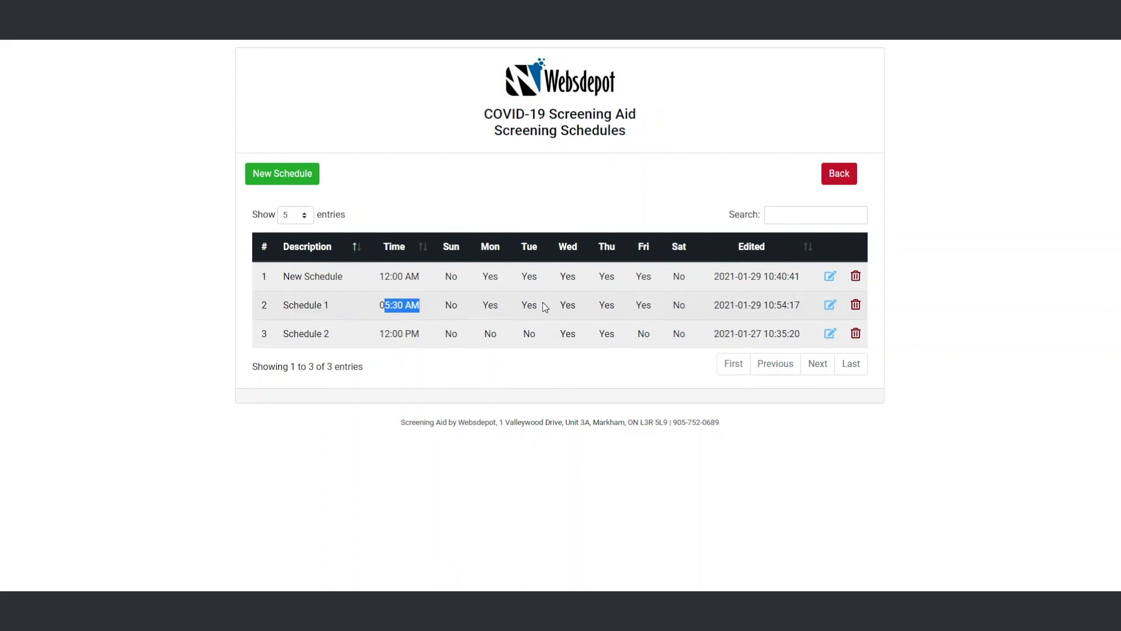
pyautogui.click(442, 308)
# Set Schedule 1's time to 06:00 AM, save it, and check the time in the schedule list.
pyautogui.click(831, 306)
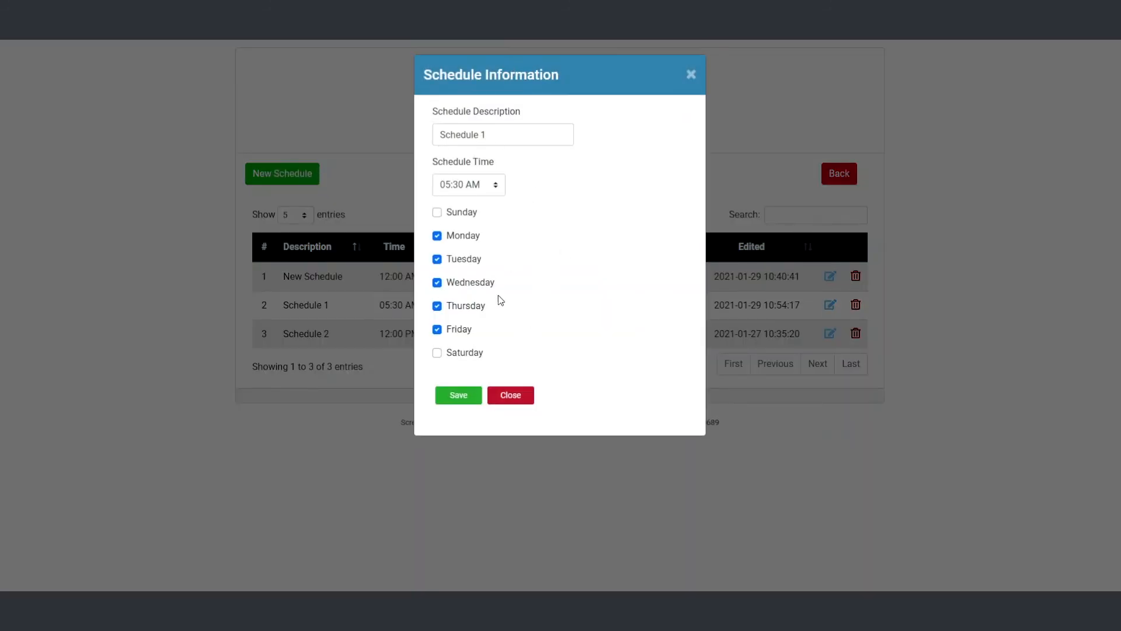
pyautogui.click(437, 236)
pyautogui.click(495, 185)
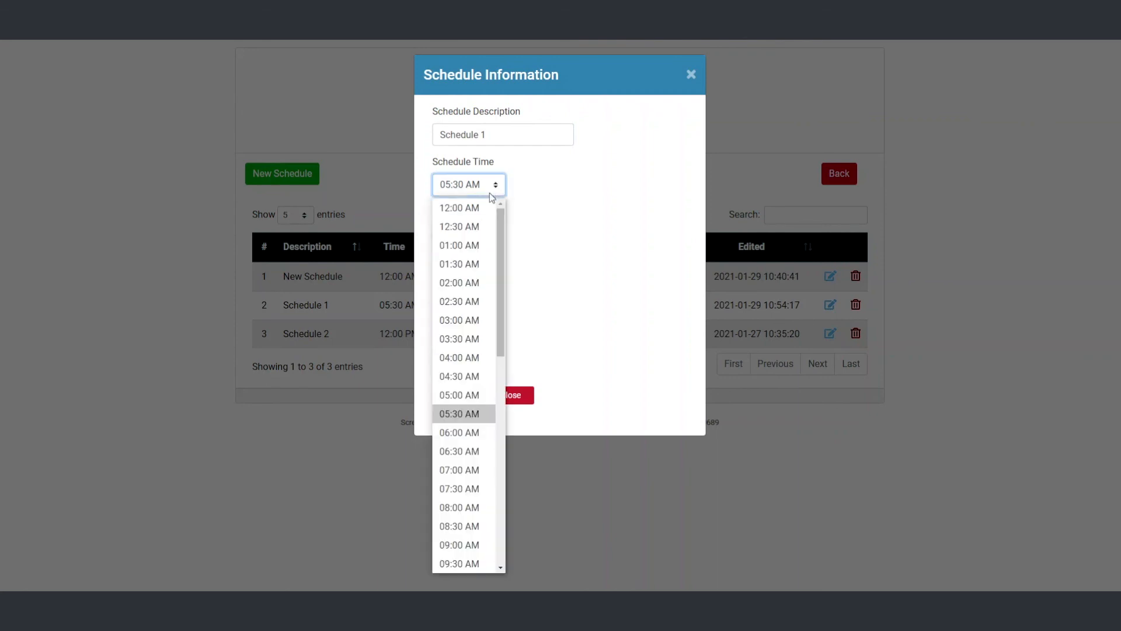
pyautogui.click(466, 432)
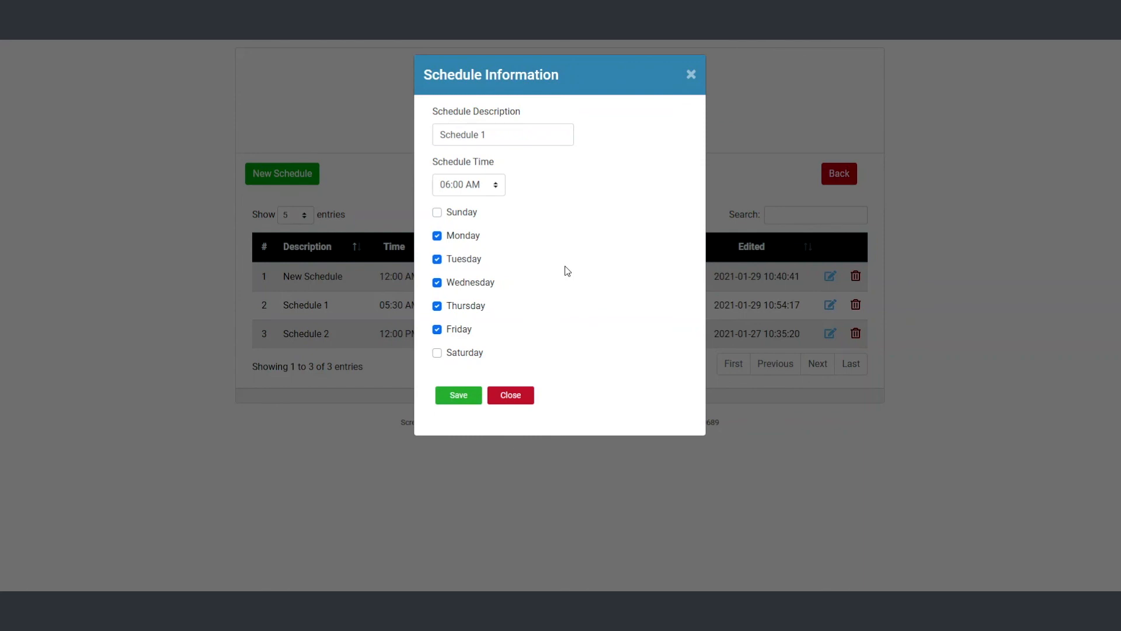
pyautogui.click(459, 395)
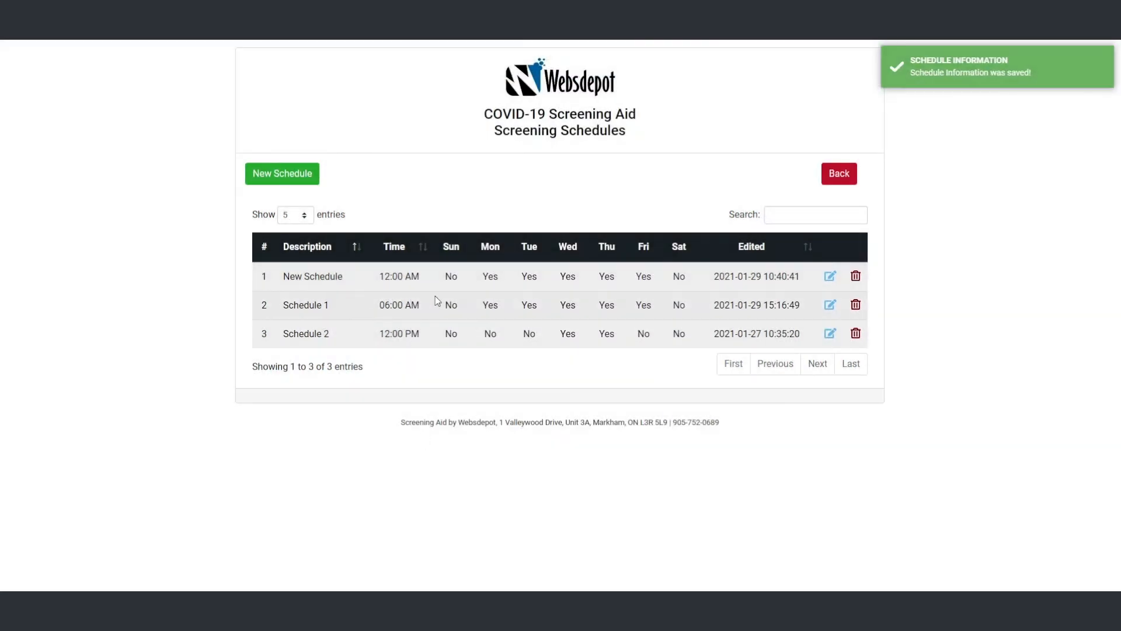
pyautogui.moveTo(380, 304); pyautogui.dragTo(426, 310)
pyautogui.click(438, 313)
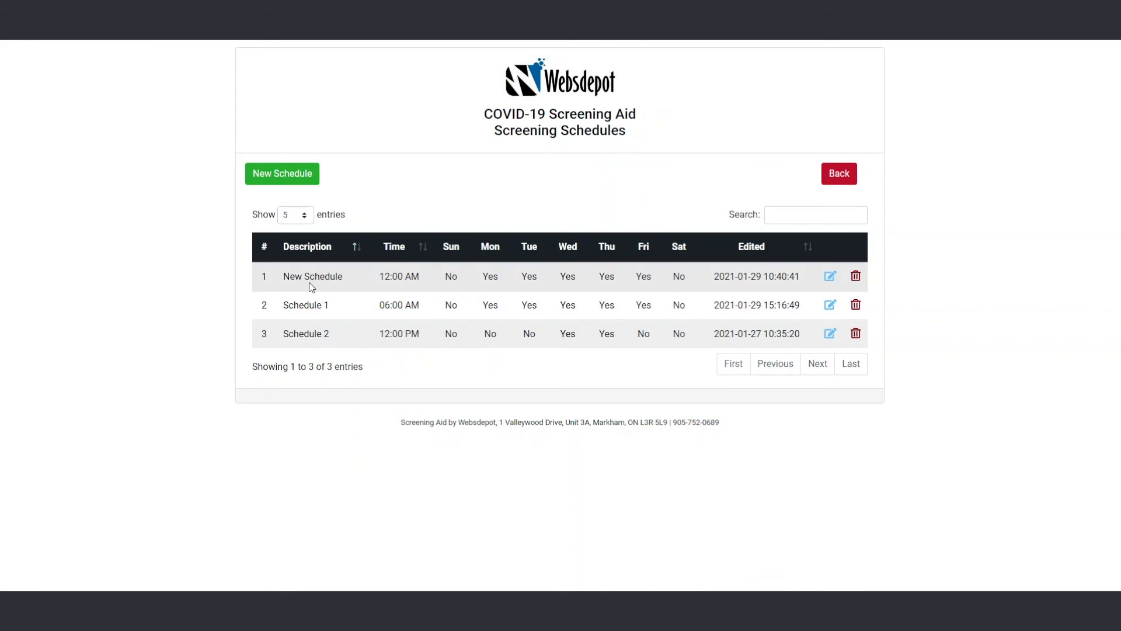
# Start a new schedule described as "Part-time Schedule" with Sunday and Saturday selected.
pyautogui.click(300, 175)
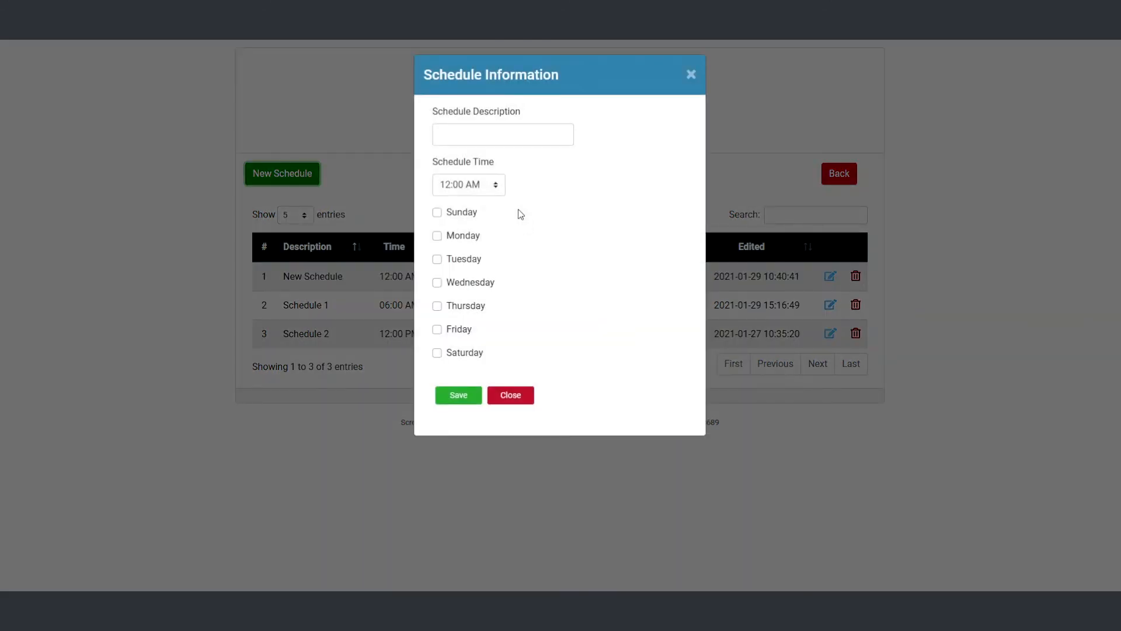
pyautogui.click(464, 137)
pyautogui.write('Par')
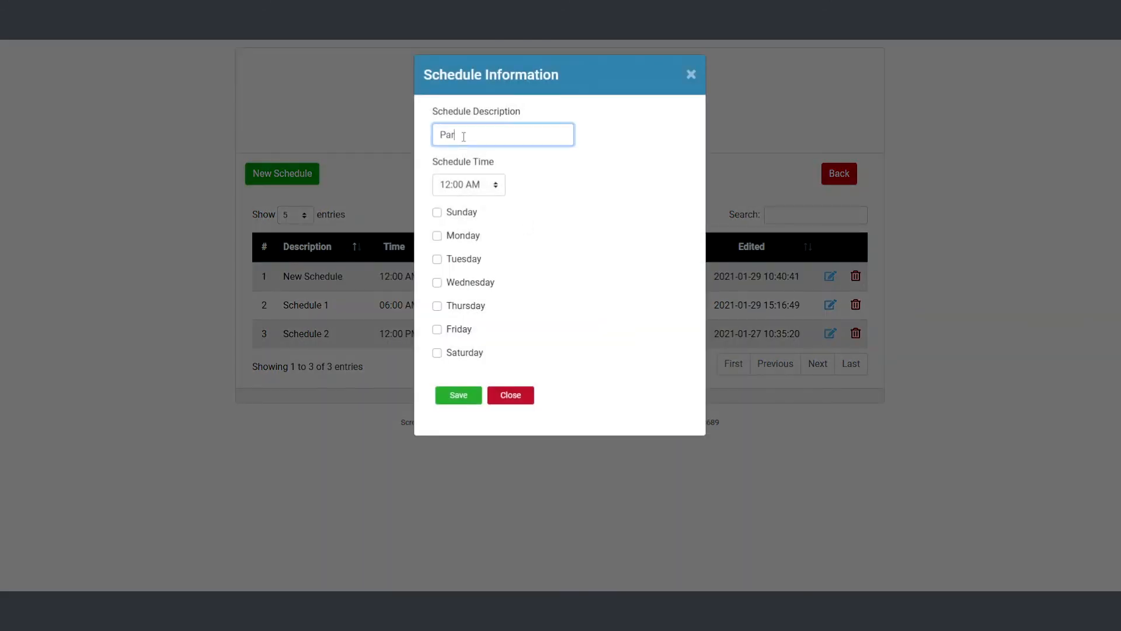
pyautogui.write('t-time Schedule')
pyautogui.click(438, 213)
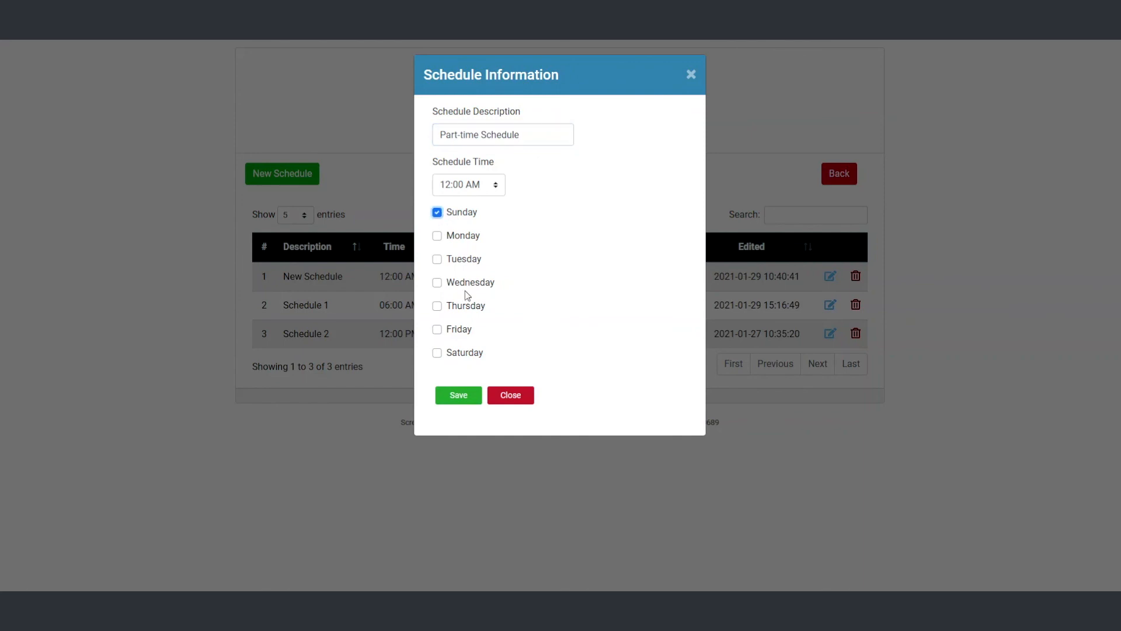
pyautogui.click(437, 353)
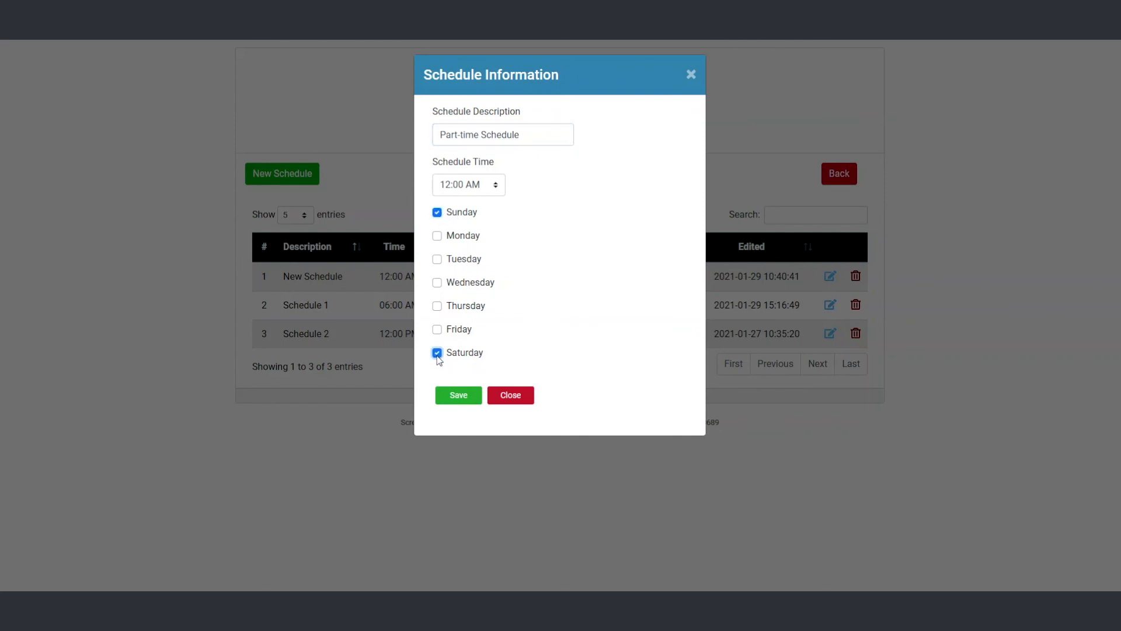
# Set the part-time schedule's time to 04:00 PM and save the new schedule.
pyautogui.click(497, 186)
pyautogui.scroll(-4, 488, 325)
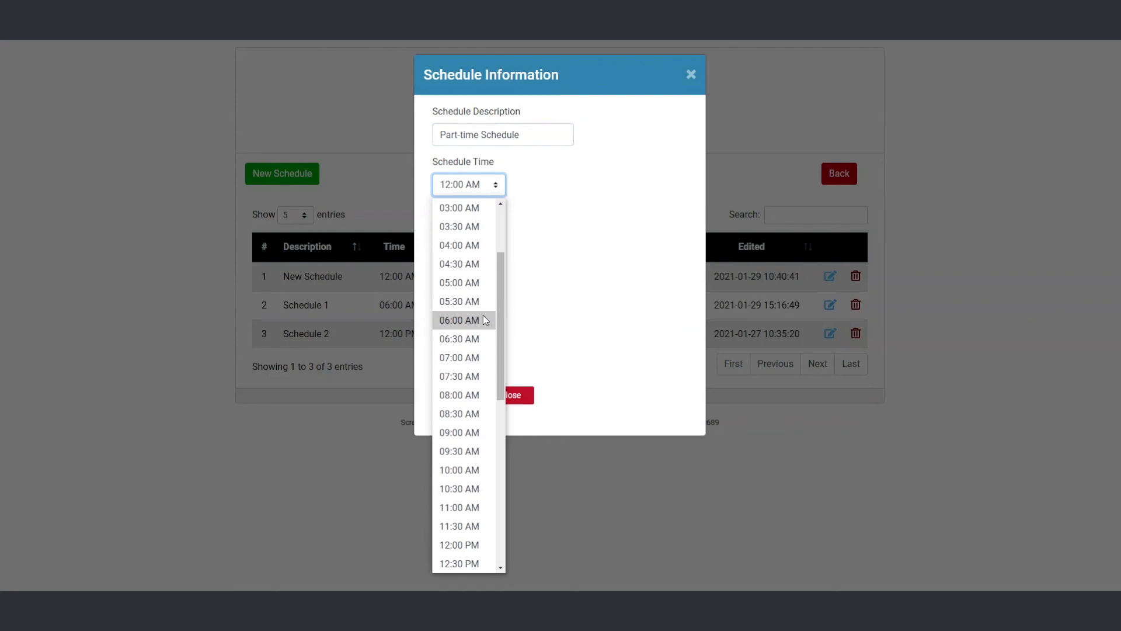
pyautogui.scroll(-1, 483, 316)
pyautogui.scroll(2, 483, 317)
pyautogui.scroll(-7, 483, 318)
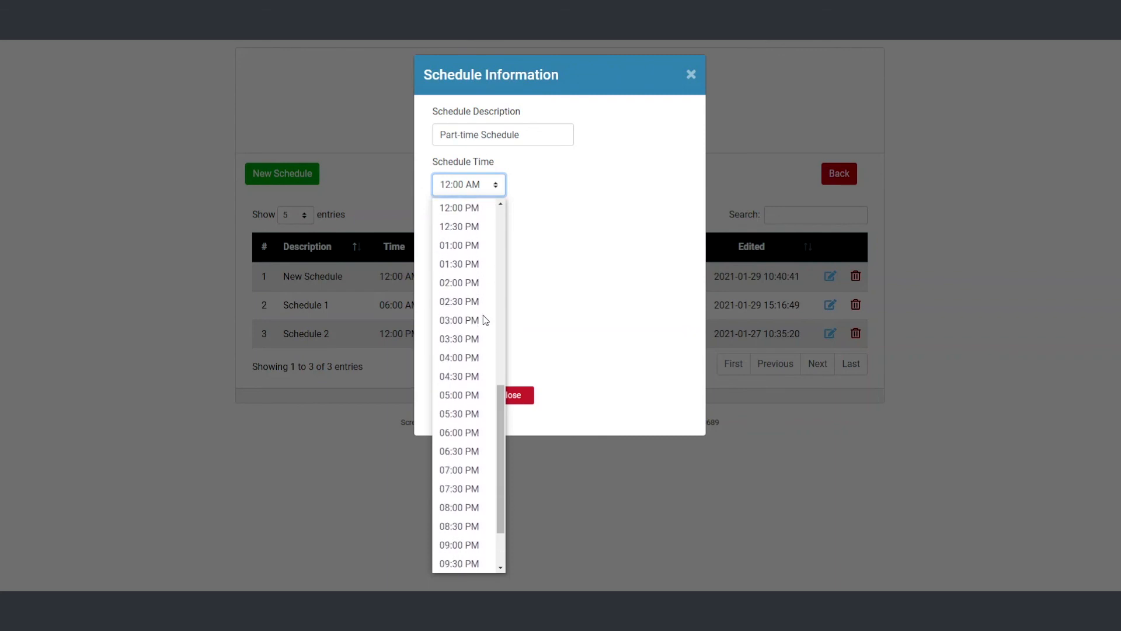
pyautogui.click(473, 357)
pyautogui.click(561, 247)
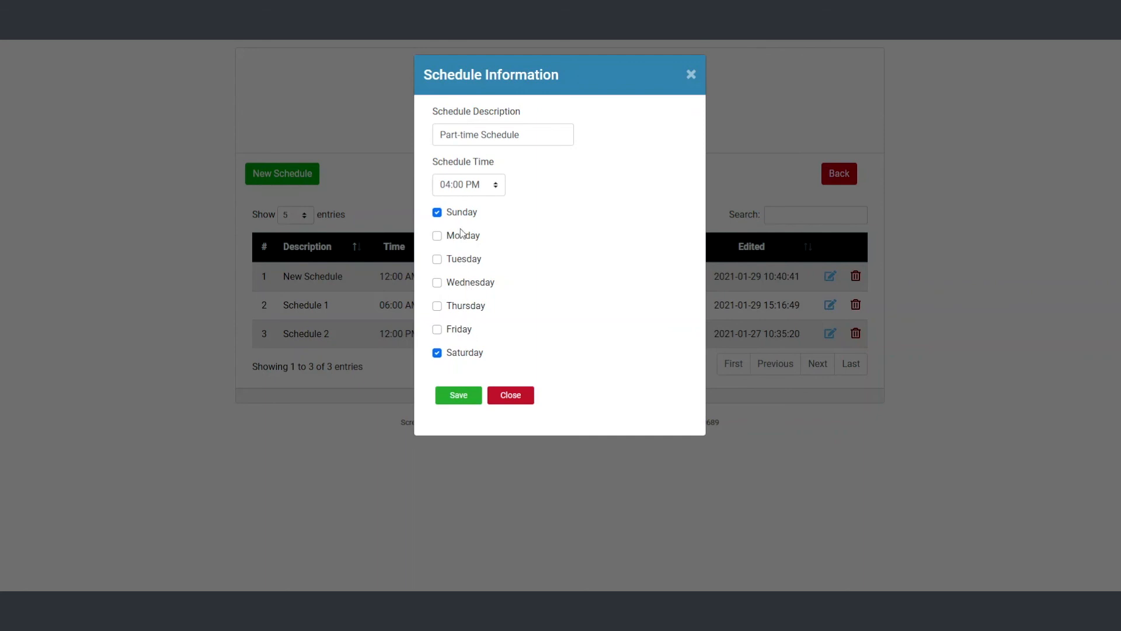
pyautogui.click(462, 396)
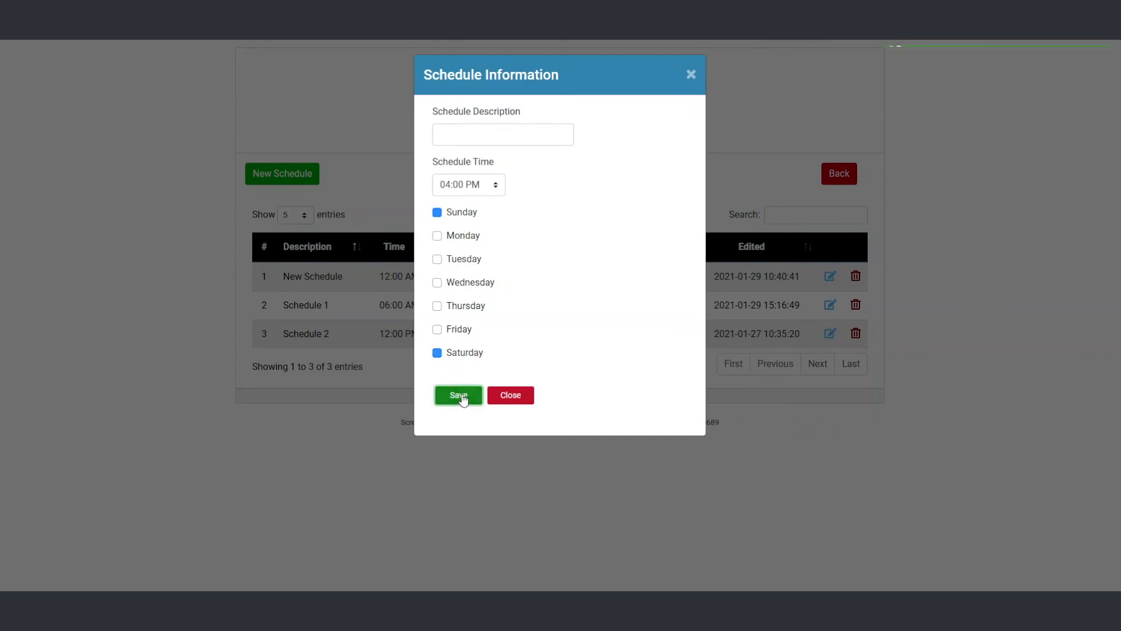
pyautogui.click(503, 402)
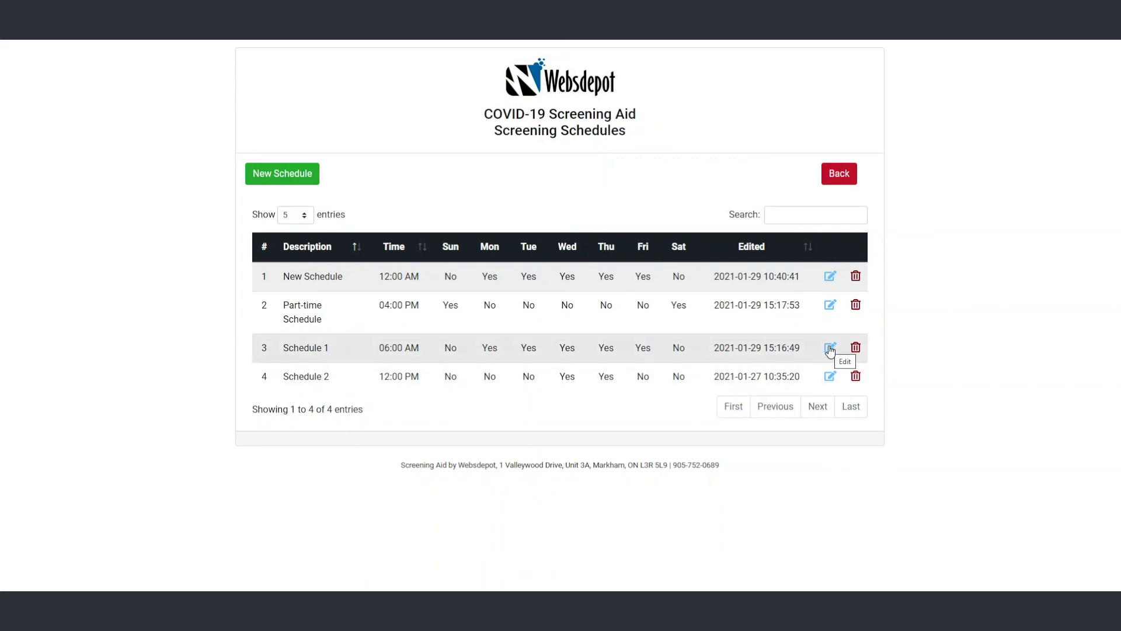
# Rename Schedule 2 as "Afternoon Shift" and add Monday, Tuesday and Friday to its days.
pyautogui.click(830, 377)
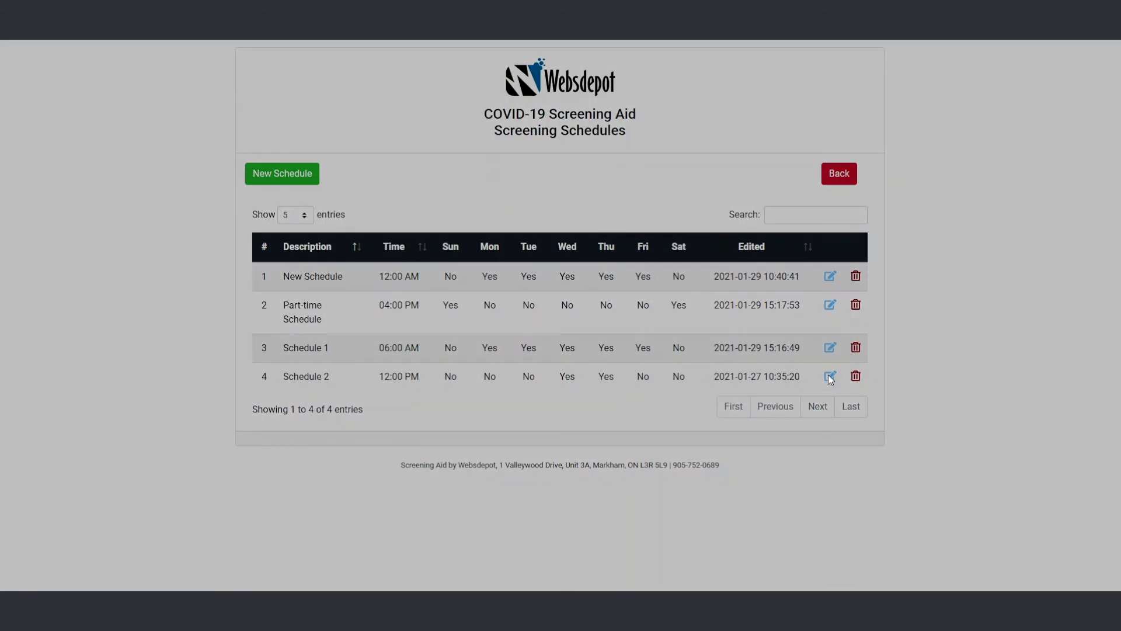
pyautogui.moveTo(496, 136); pyautogui.dragTo(431, 137)
pyautogui.write('Afternoon Shift')
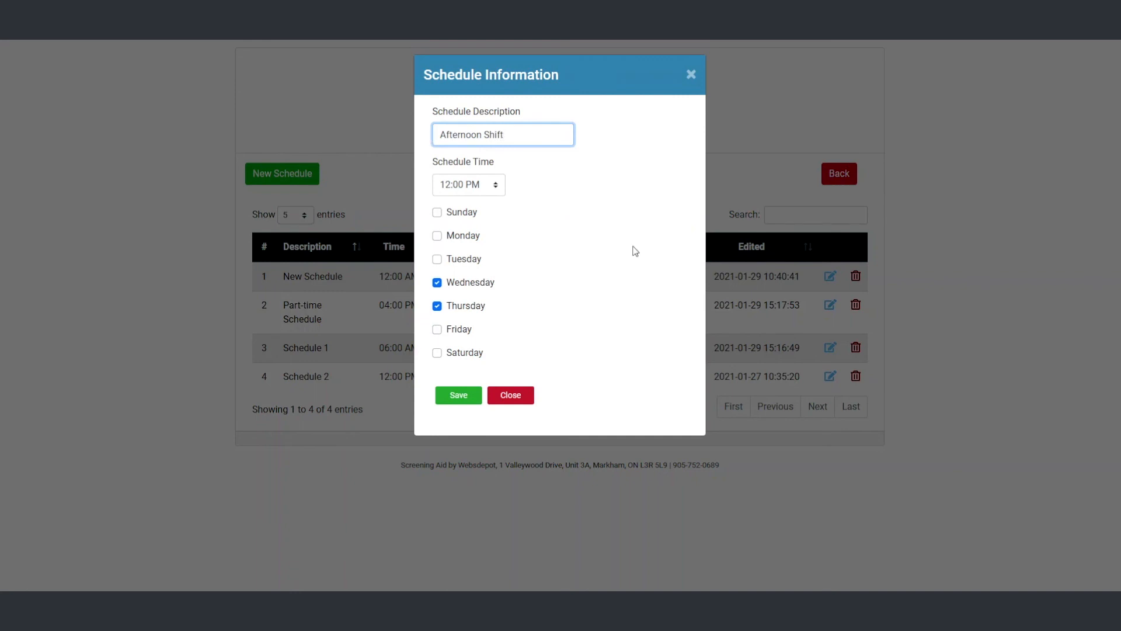
pyautogui.click(438, 261)
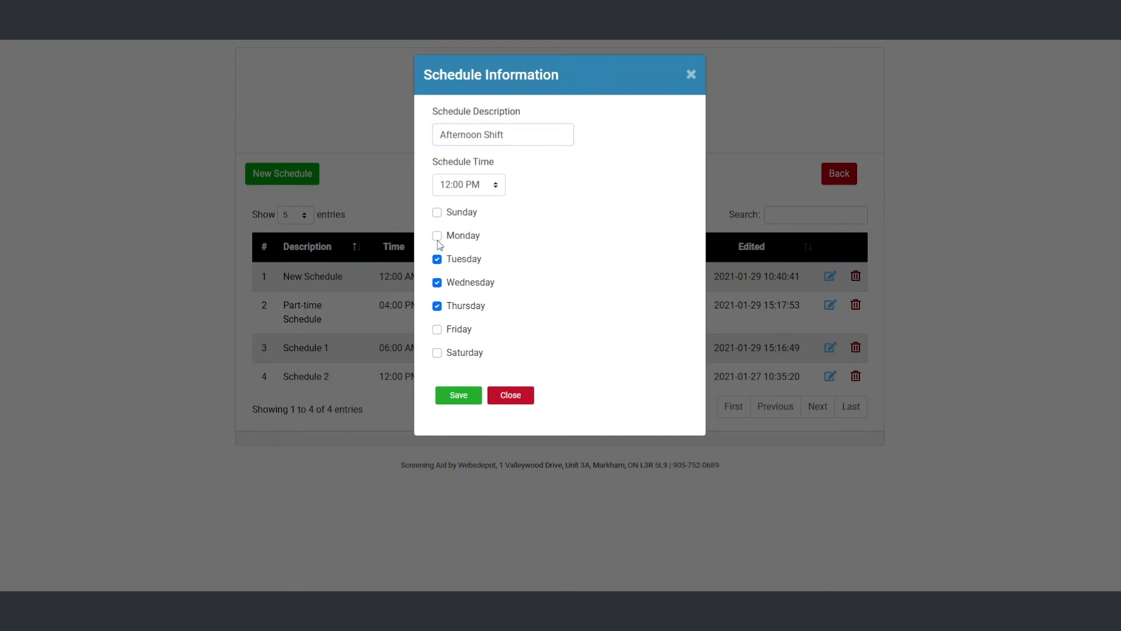
pyautogui.click(437, 236)
pyautogui.click(436, 331)
# Set the Afternoon Shift schedule's time to 02:00 PM and save the schedule.
pyautogui.click(498, 187)
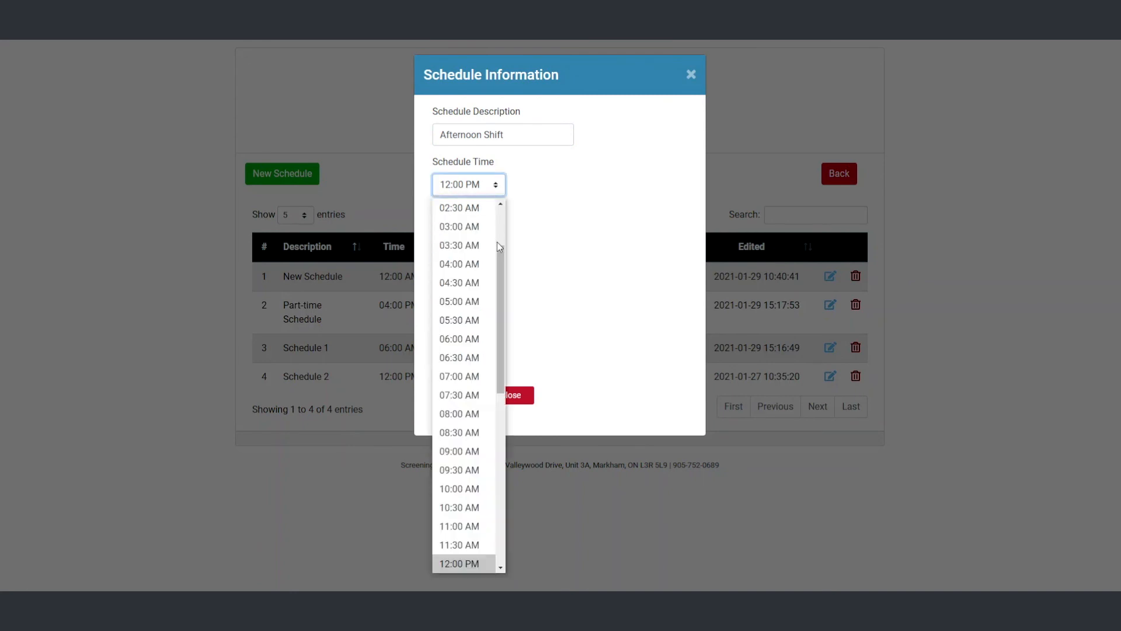
pyautogui.scroll(-1, 502, 329)
pyautogui.moveTo(502, 328); pyautogui.dragTo(500, 416)
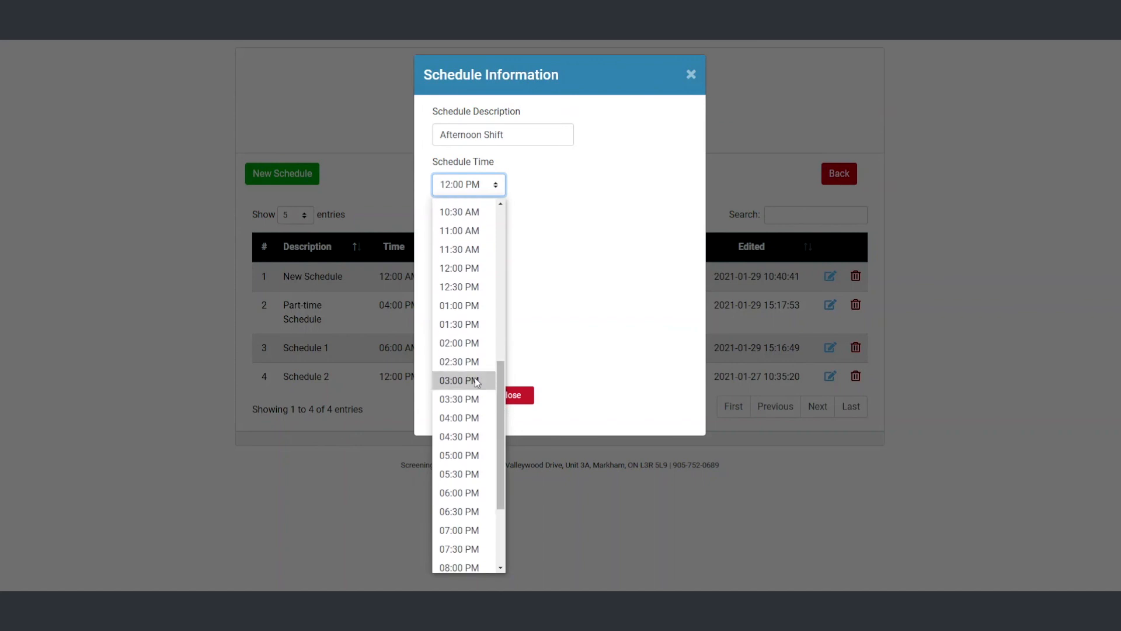
pyautogui.click(471, 345)
pyautogui.click(459, 395)
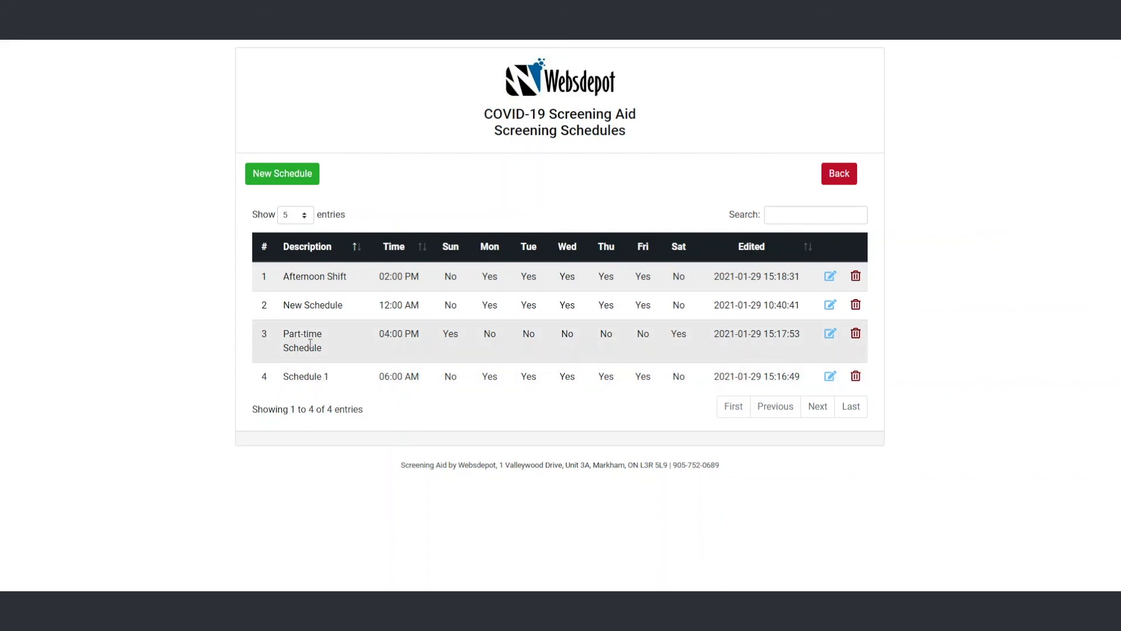
# Open the employee and visitor listing and sort it by schedule, and finally by department/group in descending order.
pyautogui.click(839, 175)
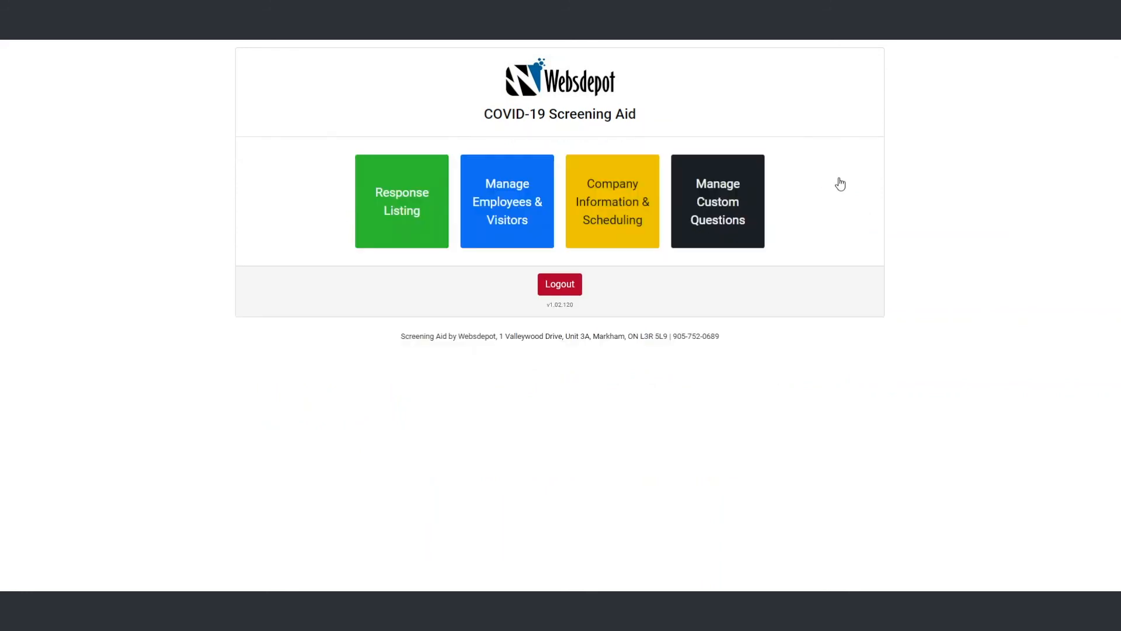
pyautogui.click(507, 209)
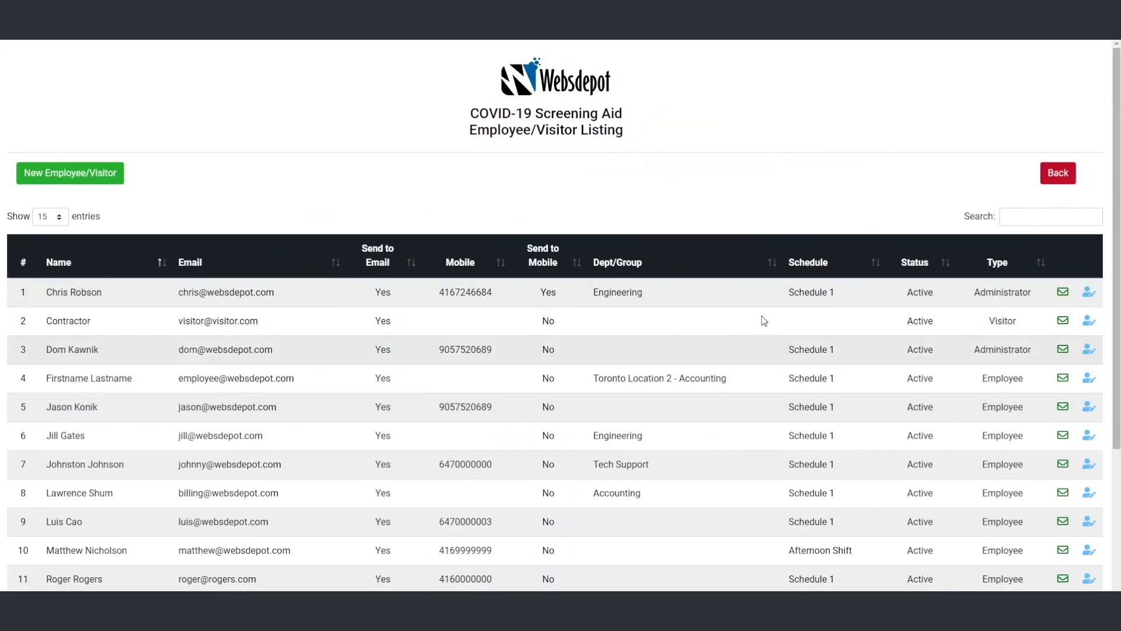
pyautogui.click(807, 264)
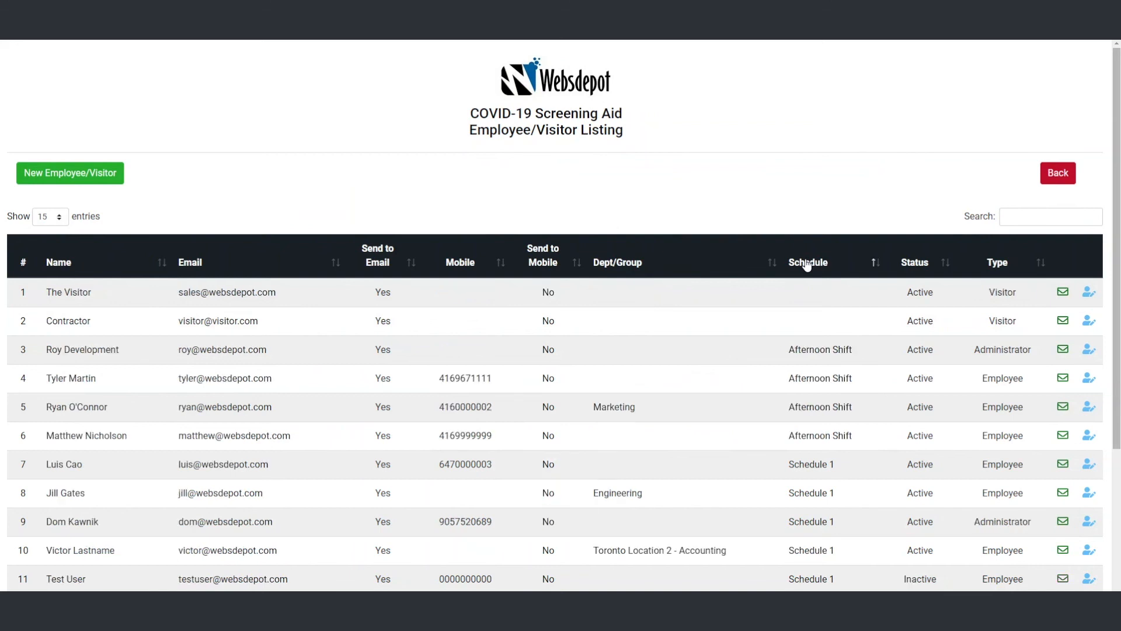
pyautogui.click(807, 264)
pyautogui.click(807, 264)
pyautogui.click(605, 273)
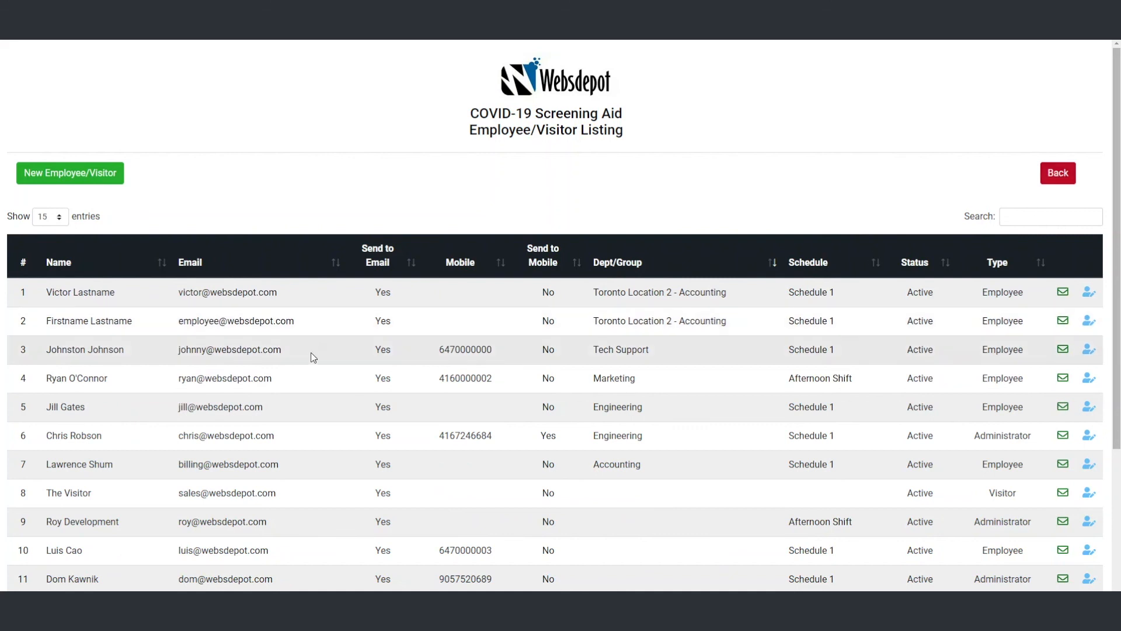
# Open the Tech Support employee's record and review the Send To Email, Type and Status options, keeping Yes, Employee and Active.
pyautogui.scroll(-3, 313, 366)
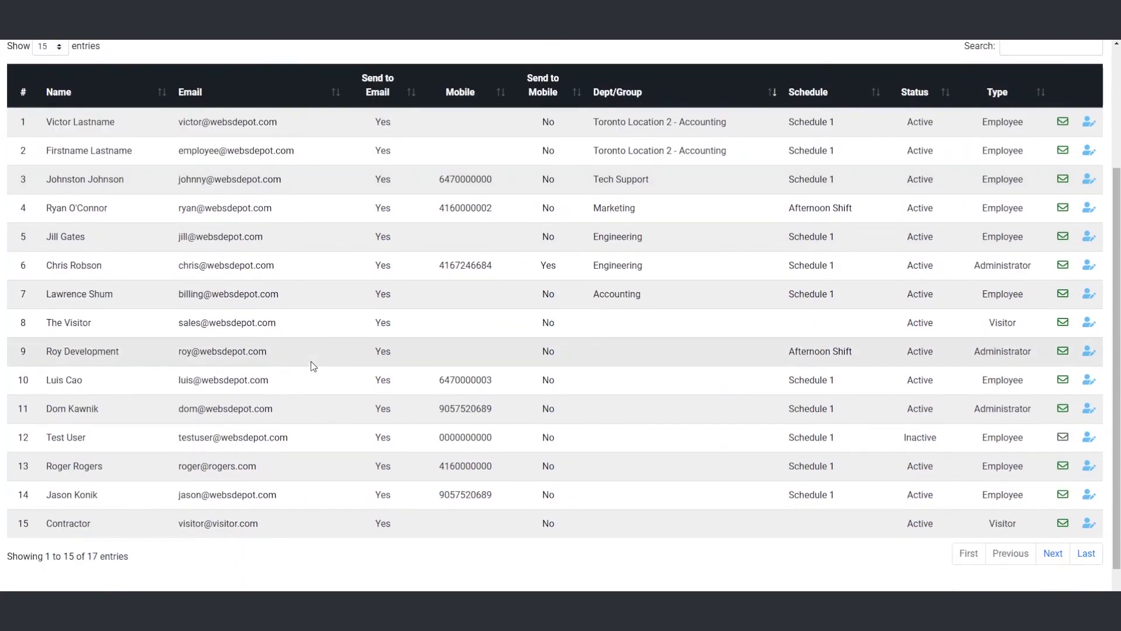
pyautogui.scroll(-1, 313, 366)
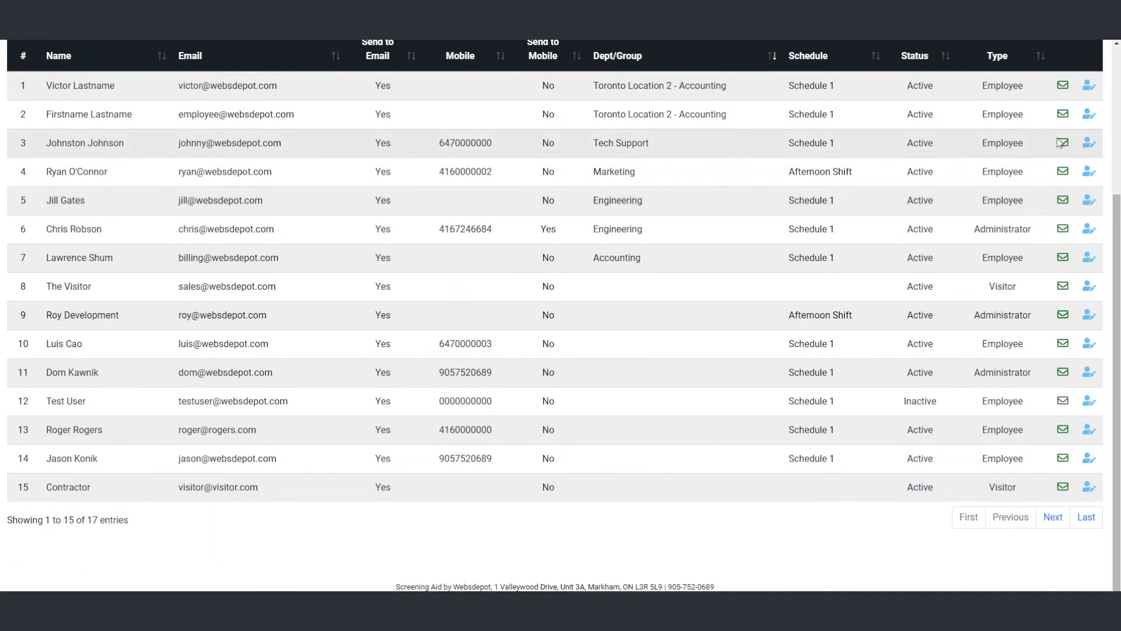
pyautogui.click(1089, 146)
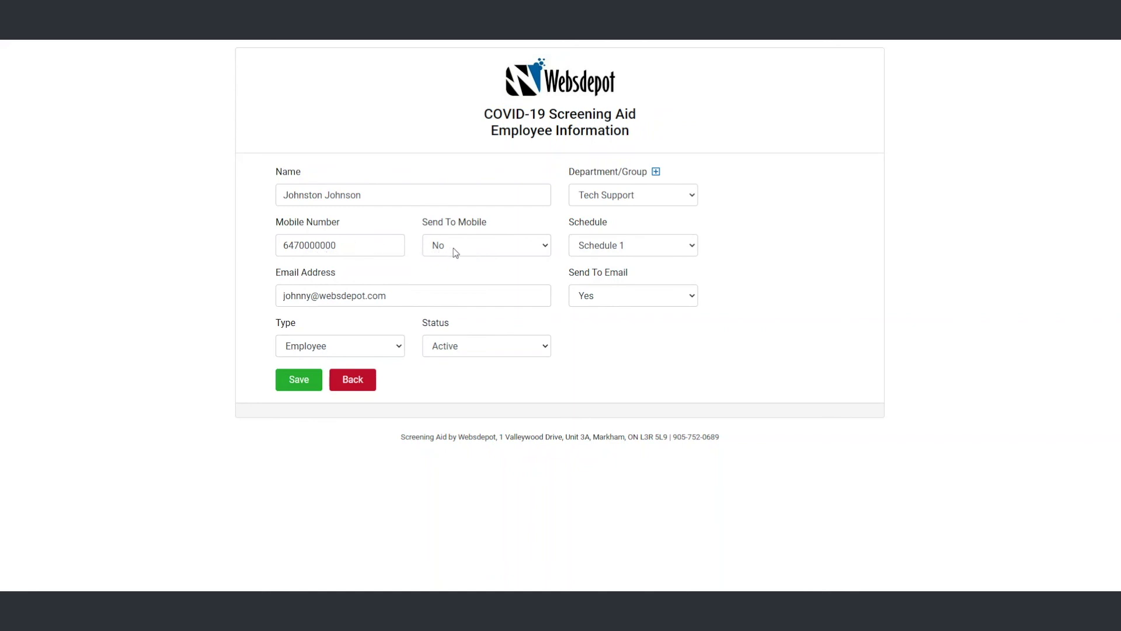
pyautogui.click(610, 300)
pyautogui.click(601, 337)
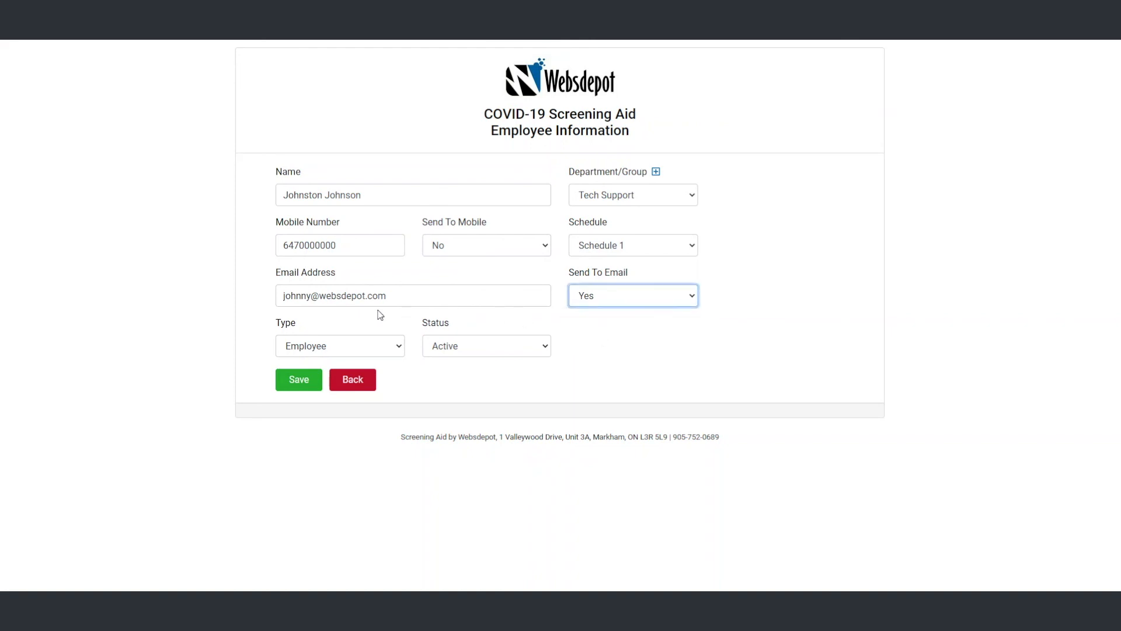
pyautogui.click(331, 353)
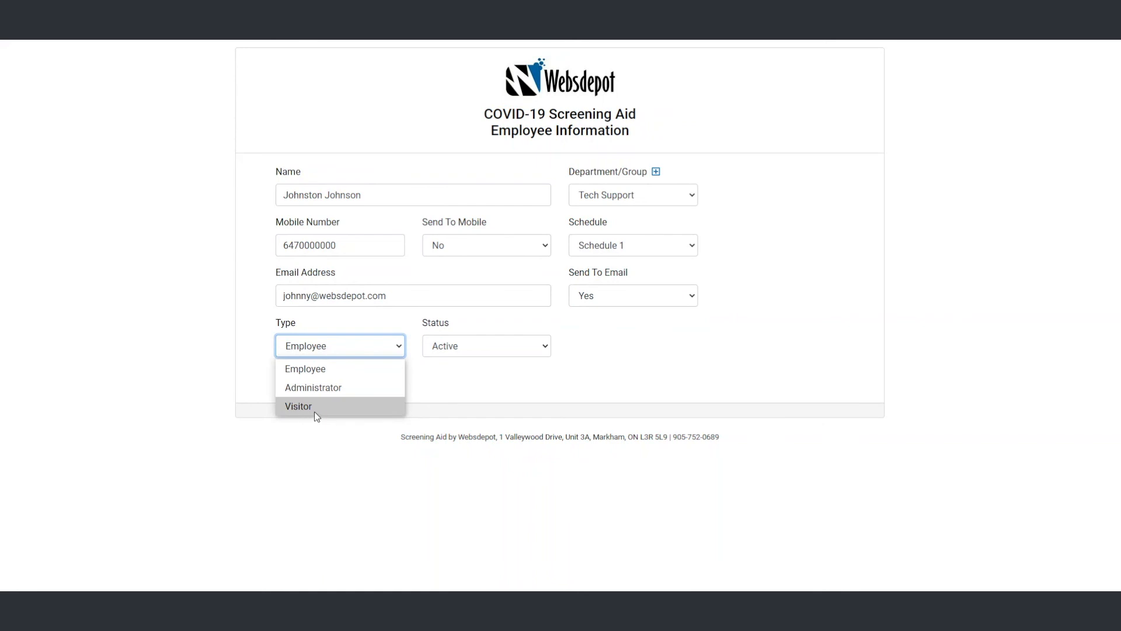
pyautogui.click(332, 377)
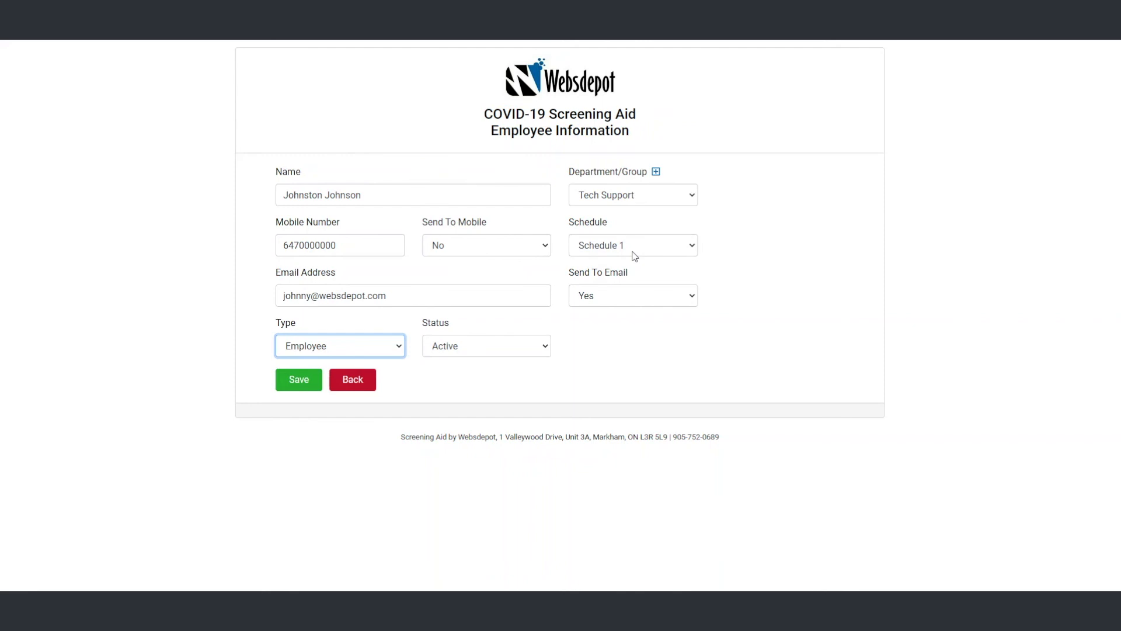
pyautogui.click(527, 345)
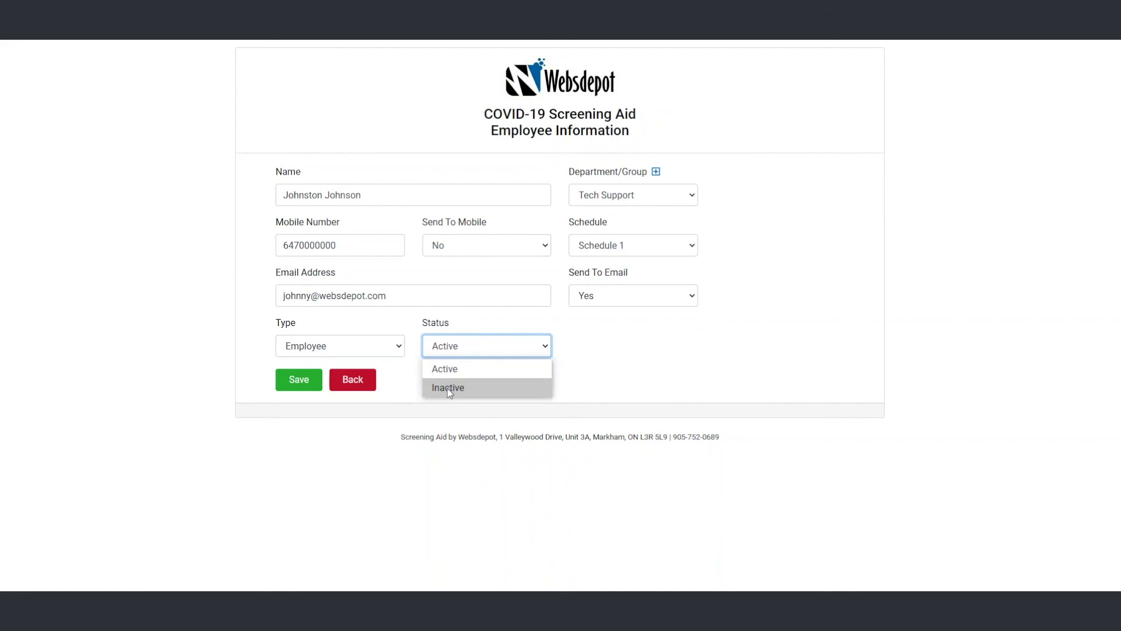
pyautogui.click(453, 374)
pyautogui.click(606, 355)
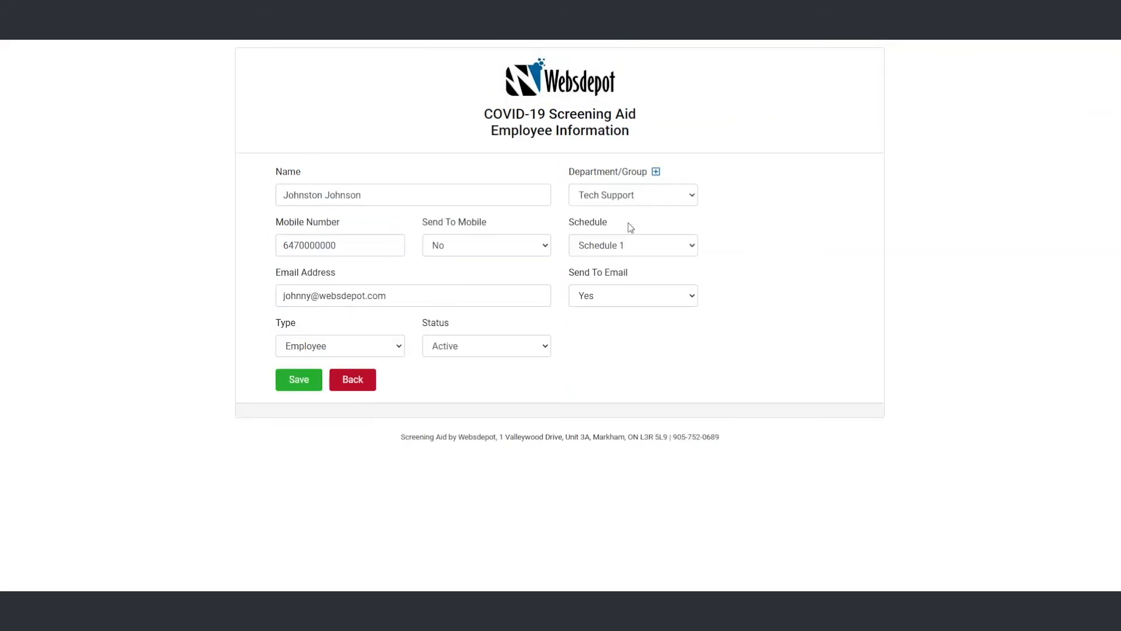
# Assign the Tech Support employee to the Part-time Schedule and save the record.
pyautogui.click(633, 246)
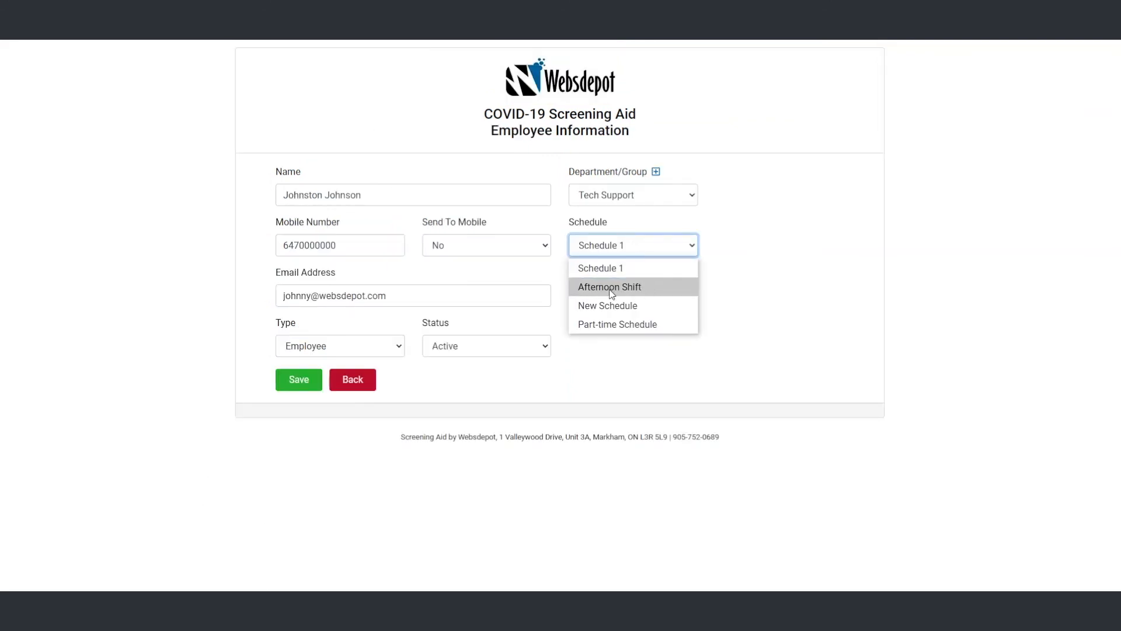
pyautogui.click(609, 326)
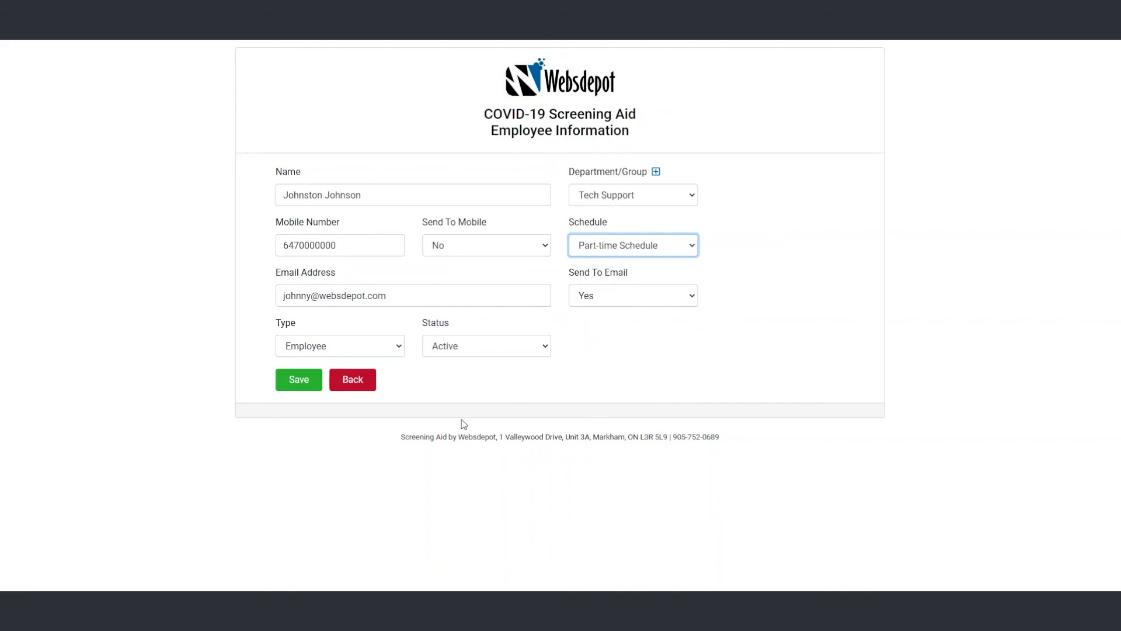
pyautogui.click(293, 381)
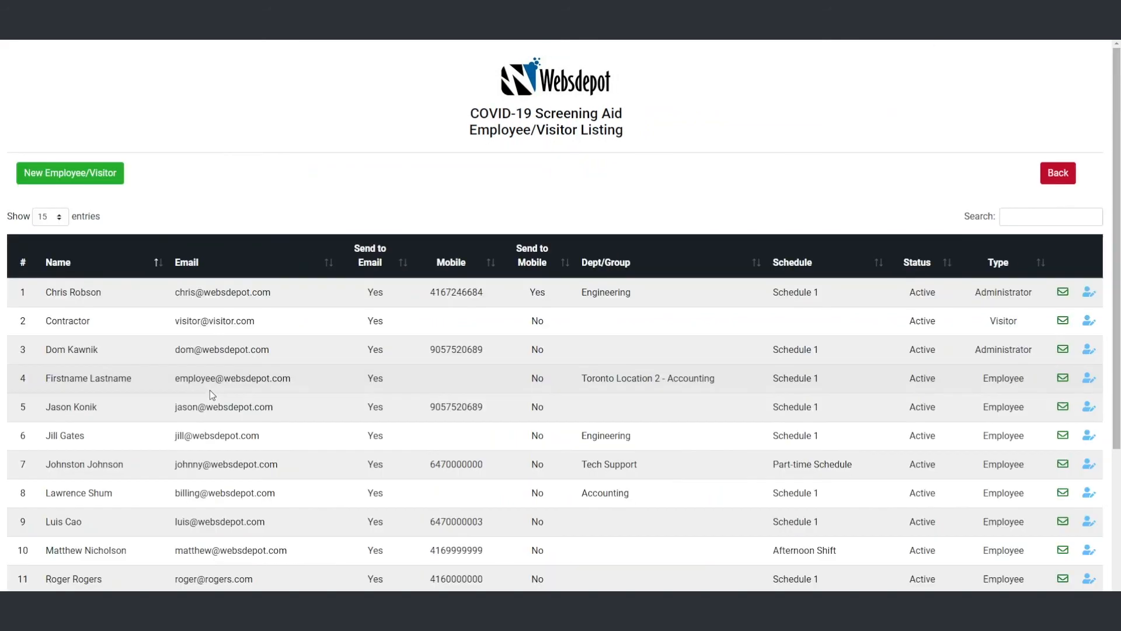
# Check the Tech Support employee's schedule in the listing, and review the Part-time Schedule's days and time among the screening schedules.
pyautogui.scroll(-2, 209, 388)
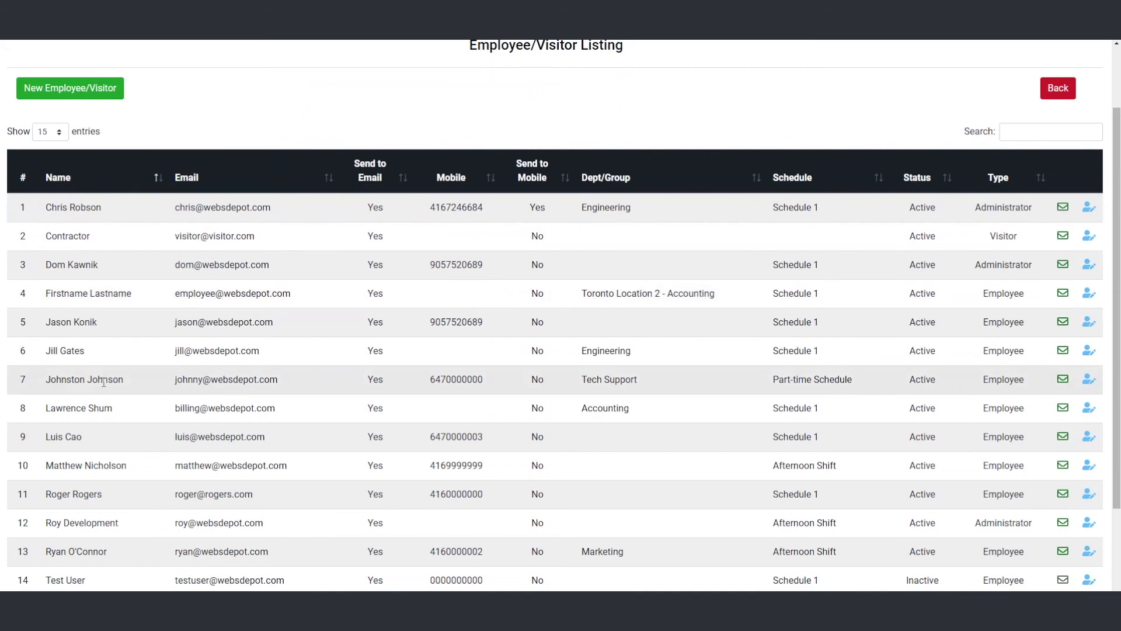
pyautogui.moveTo(776, 377); pyautogui.dragTo(866, 380)
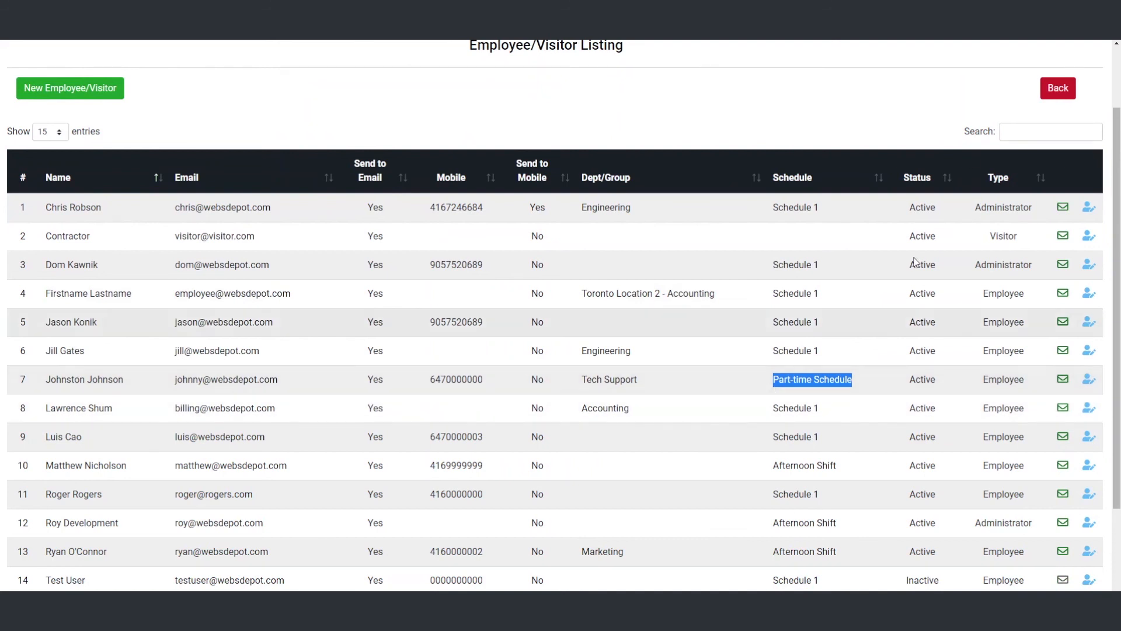
pyautogui.click(1059, 89)
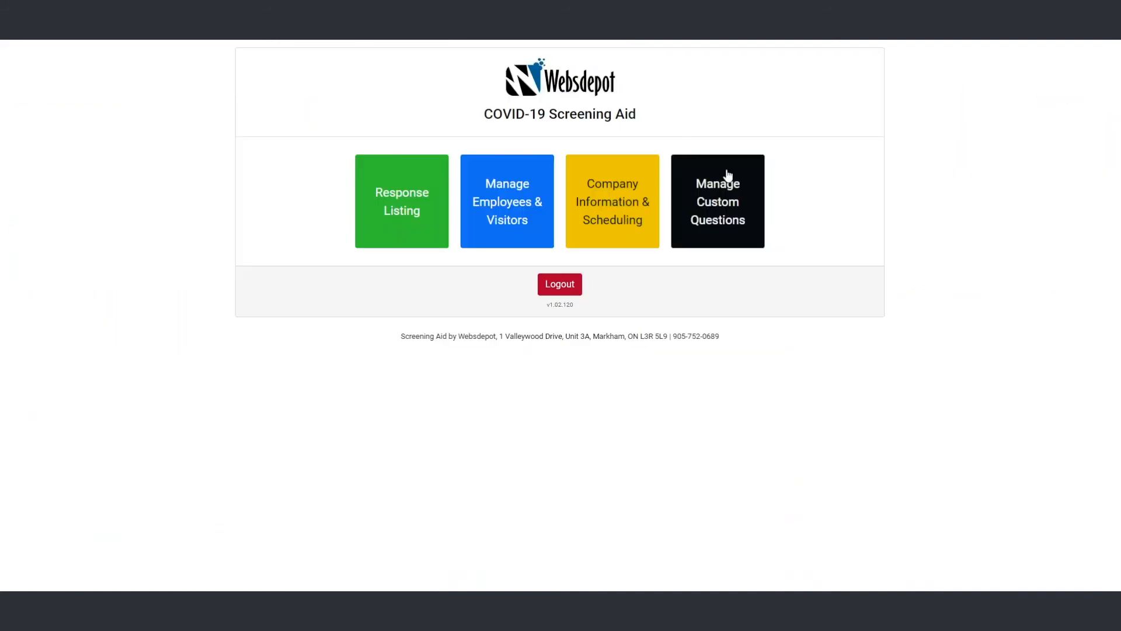
pyautogui.click(612, 222)
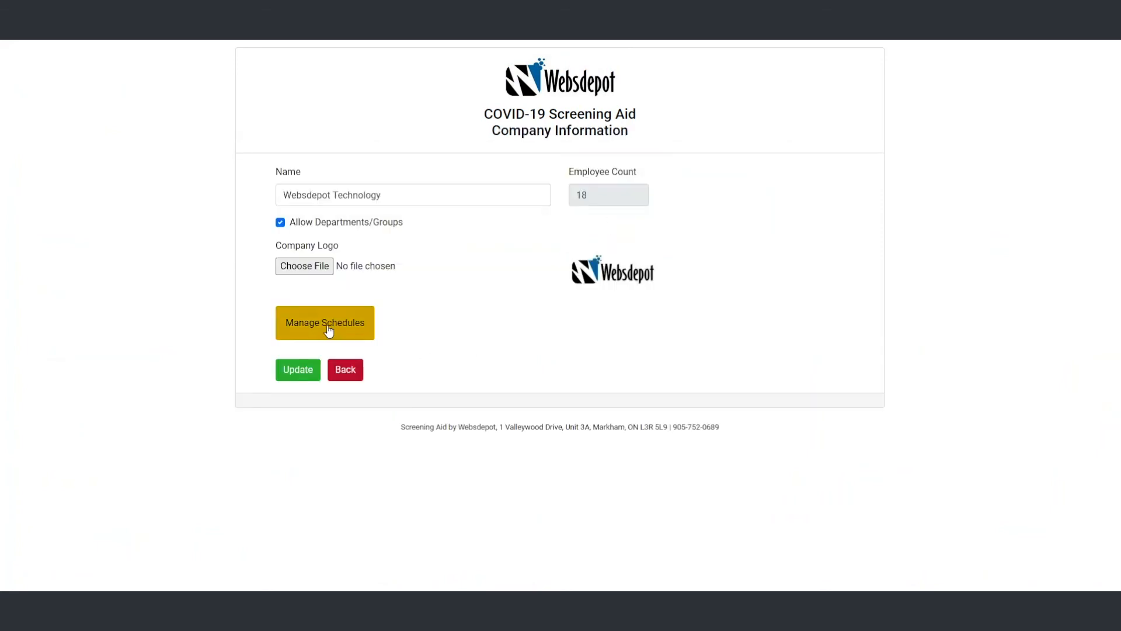
pyautogui.click(310, 329)
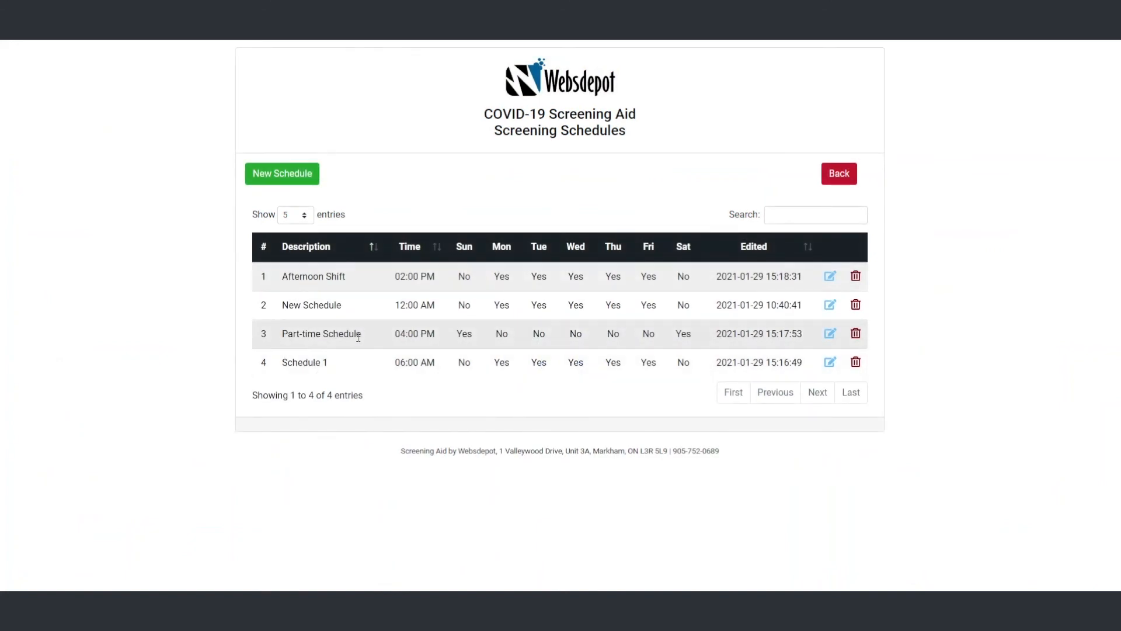
pyautogui.moveTo(457, 335); pyautogui.dragTo(467, 335)
pyautogui.moveTo(675, 335); pyautogui.dragTo(693, 335)
pyautogui.click(396, 336)
pyautogui.moveTo(396, 336); pyautogui.dragTo(446, 334)
pyautogui.click(835, 182)
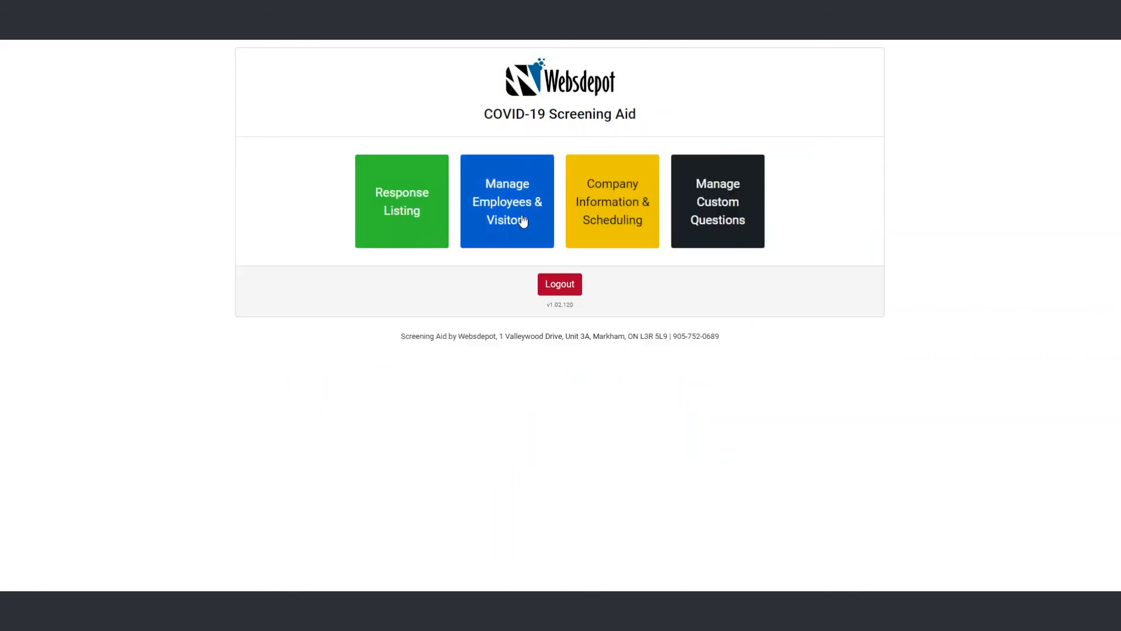
pyautogui.click(416, 217)
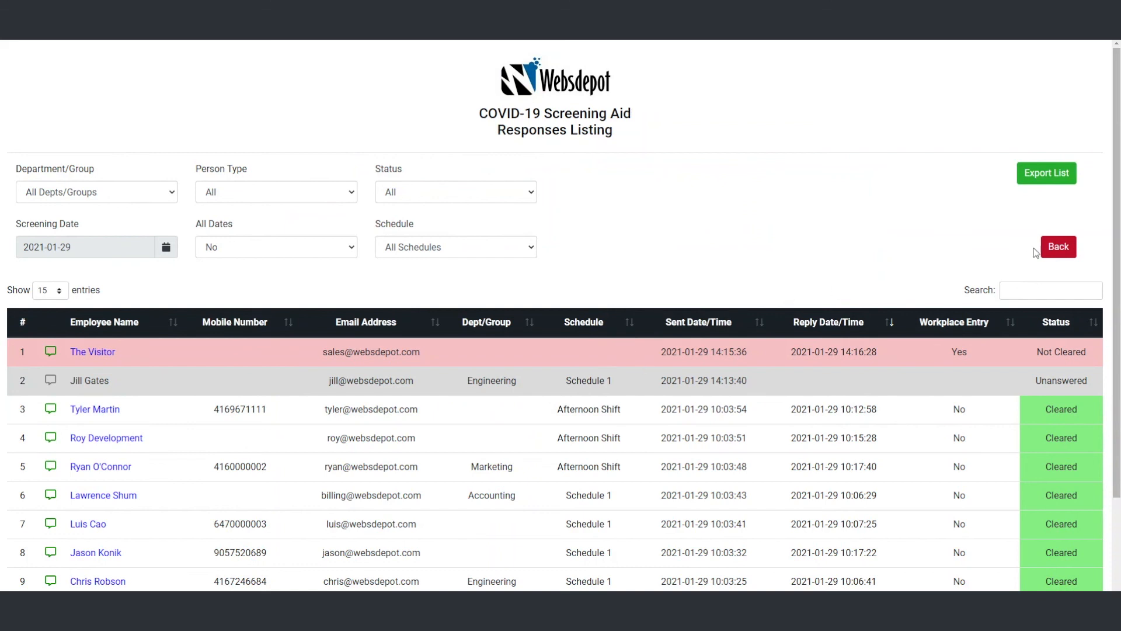
pyautogui.click(1057, 247)
pyautogui.click(624, 196)
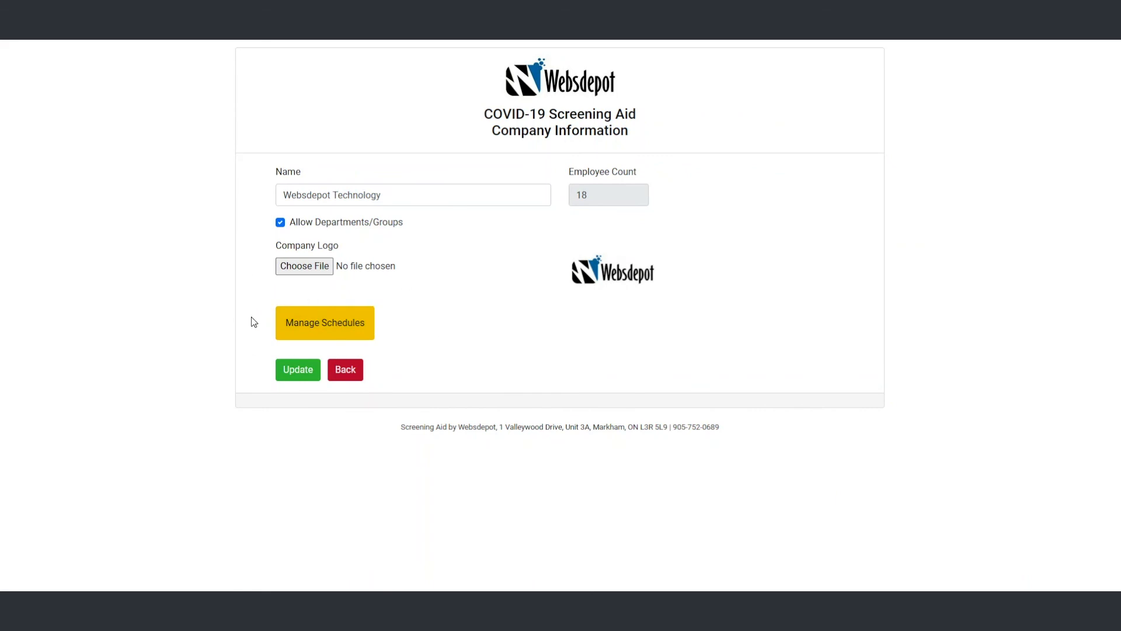
pyautogui.click(349, 334)
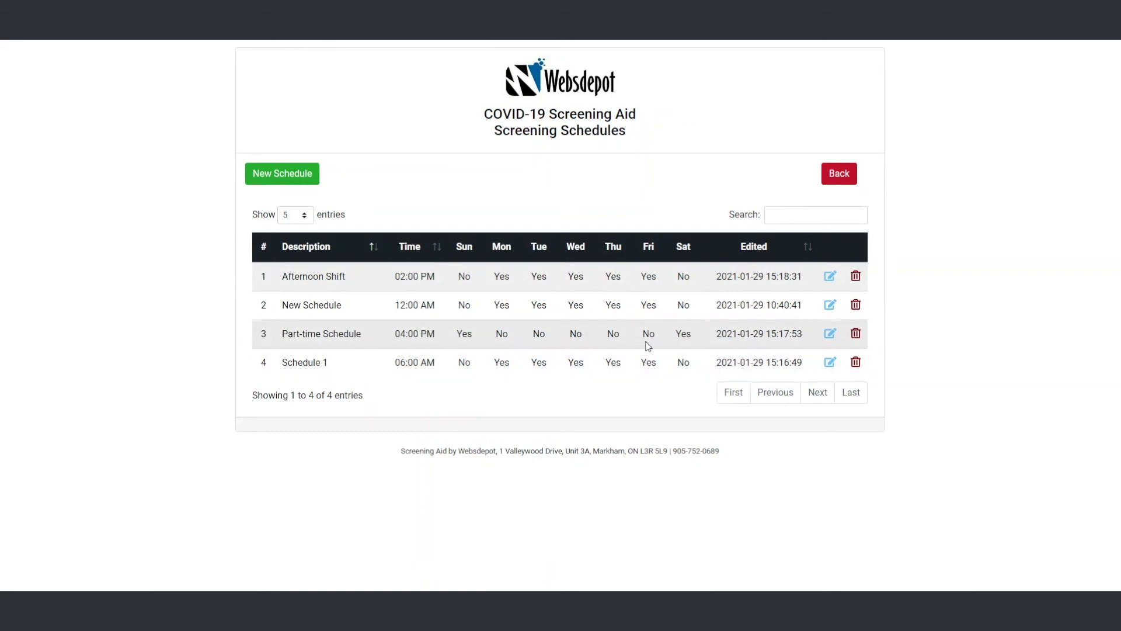
# Add Monday to the Part-time Schedule, set its time to 04:30 PM, and save it.
pyautogui.click(831, 335)
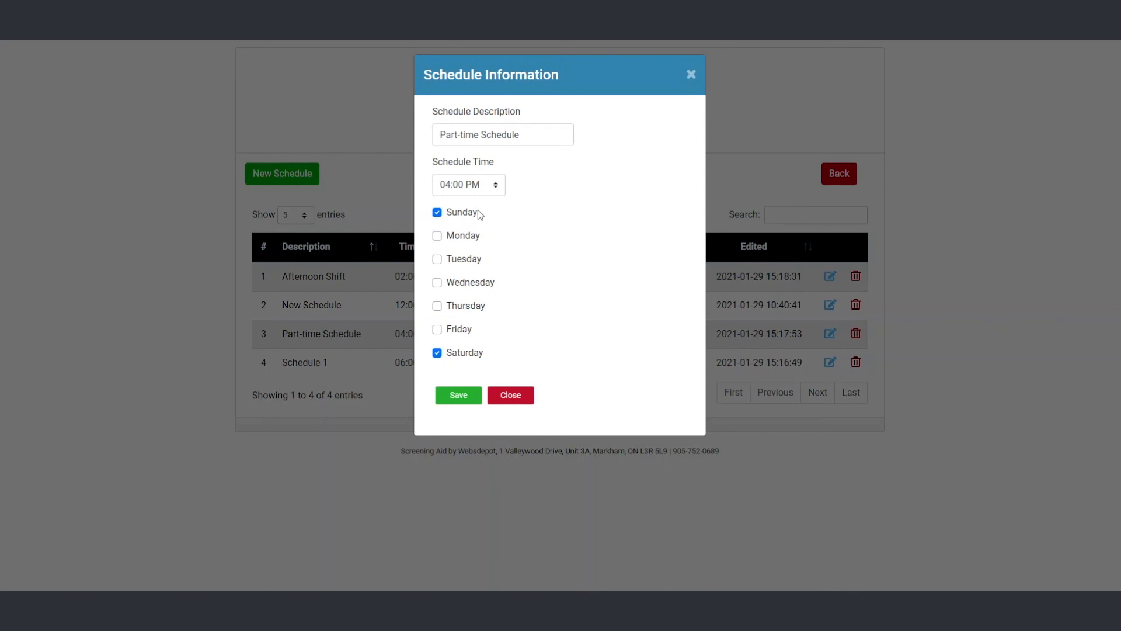
pyautogui.click(438, 236)
pyautogui.click(492, 187)
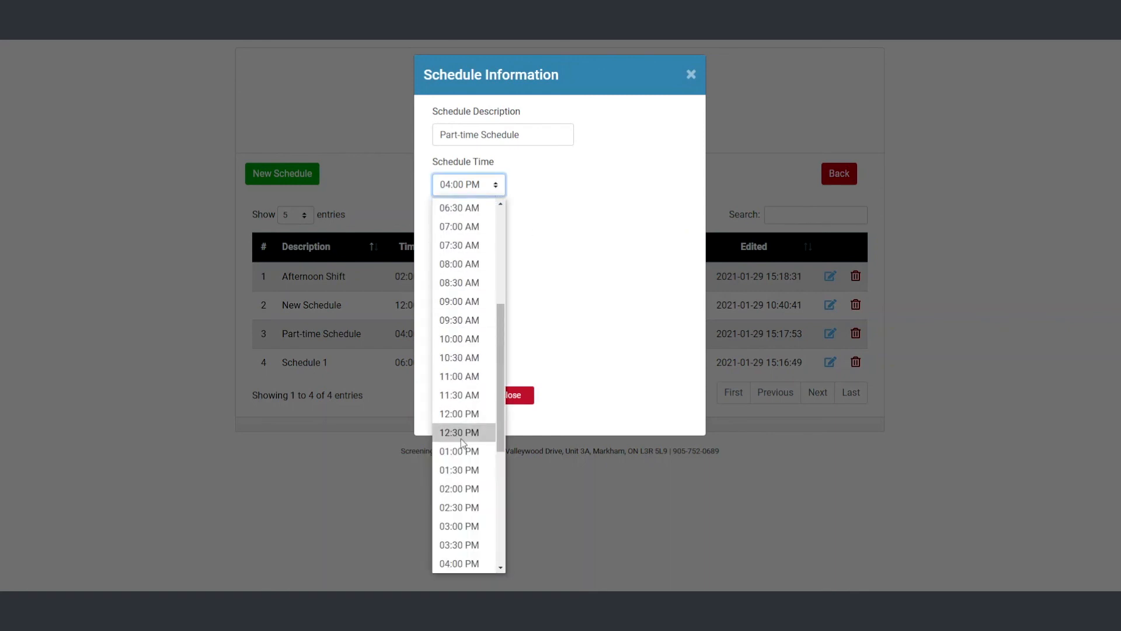
pyautogui.scroll(-2, 462, 442)
pyautogui.click(466, 469)
pyautogui.click(605, 256)
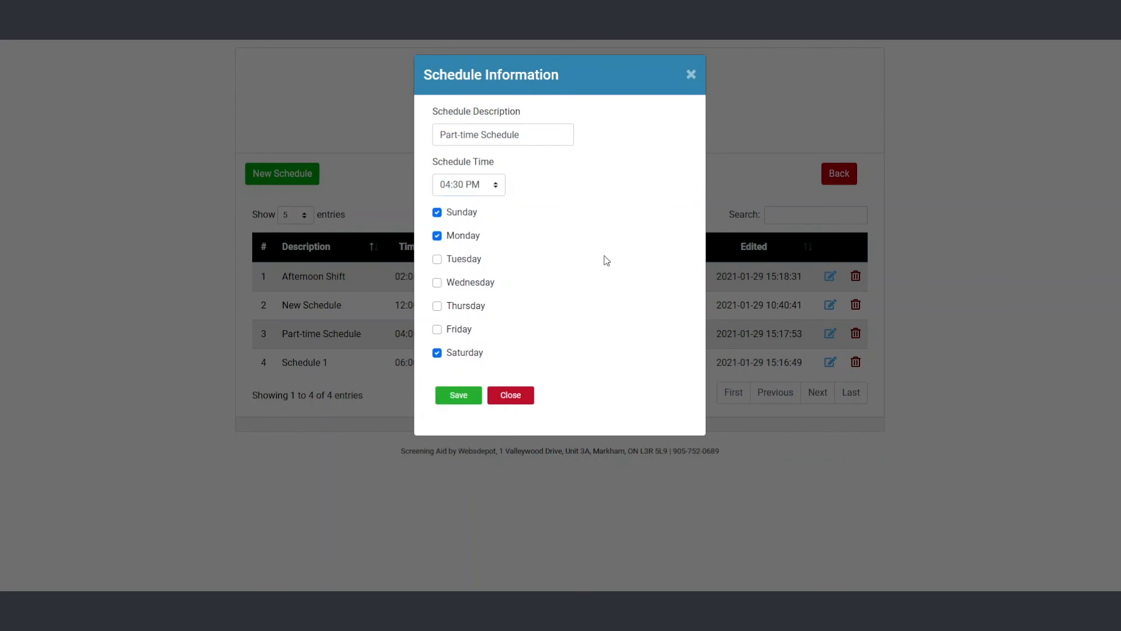
pyautogui.click(458, 395)
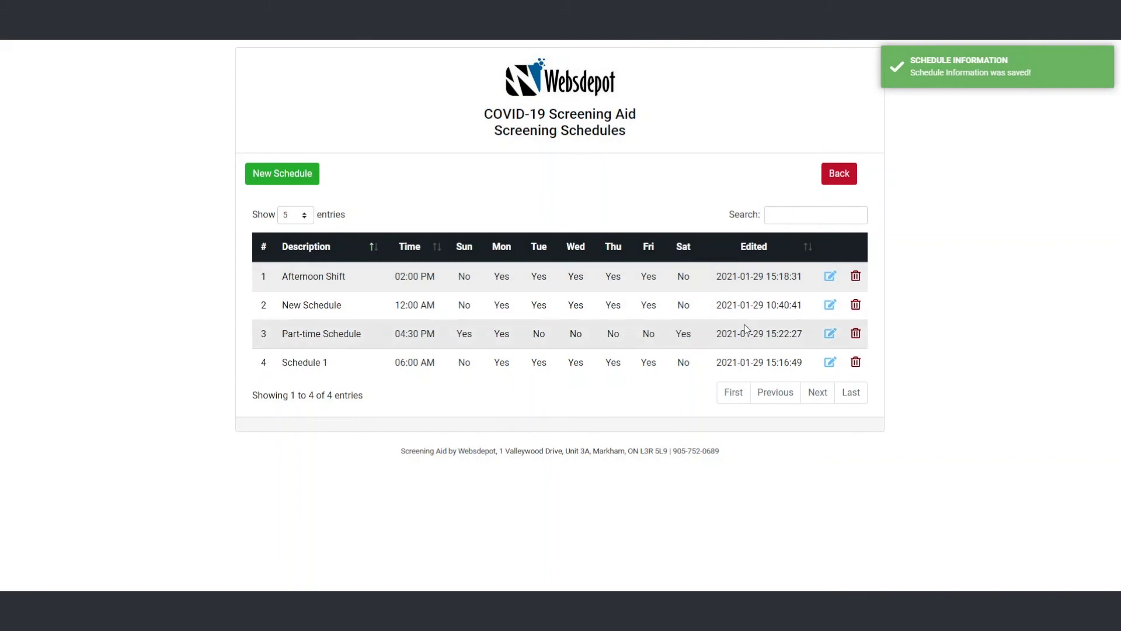
# Review the saved Part-time Schedule entry, including its time and days, in the screening schedules list.
pyautogui.moveTo(367, 337); pyautogui.dragTo(276, 336)
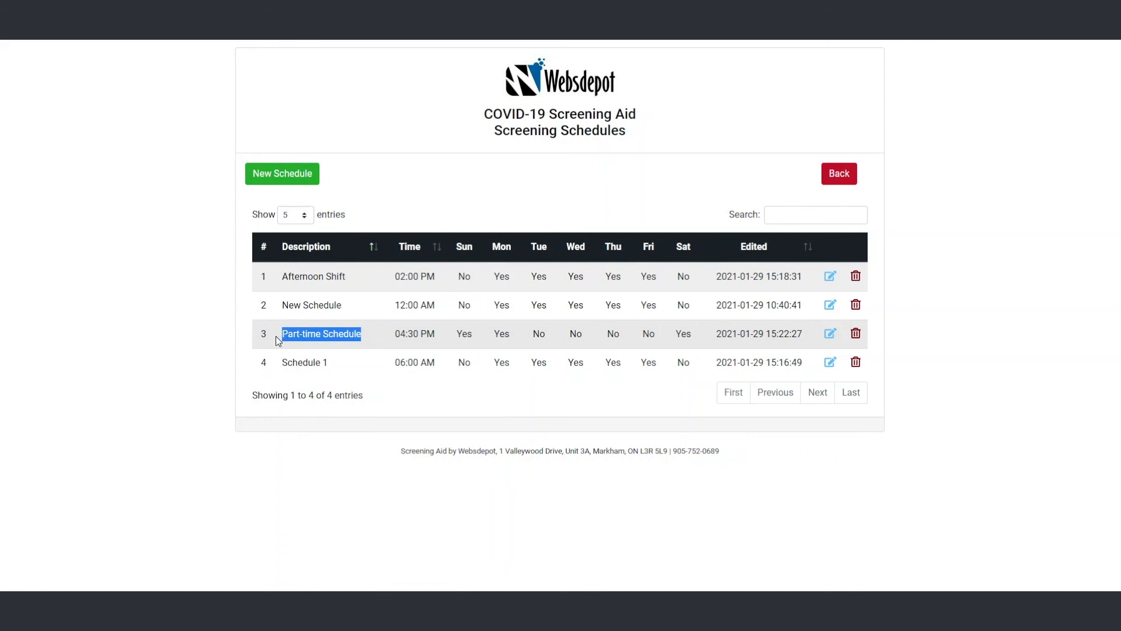
pyautogui.click(378, 348)
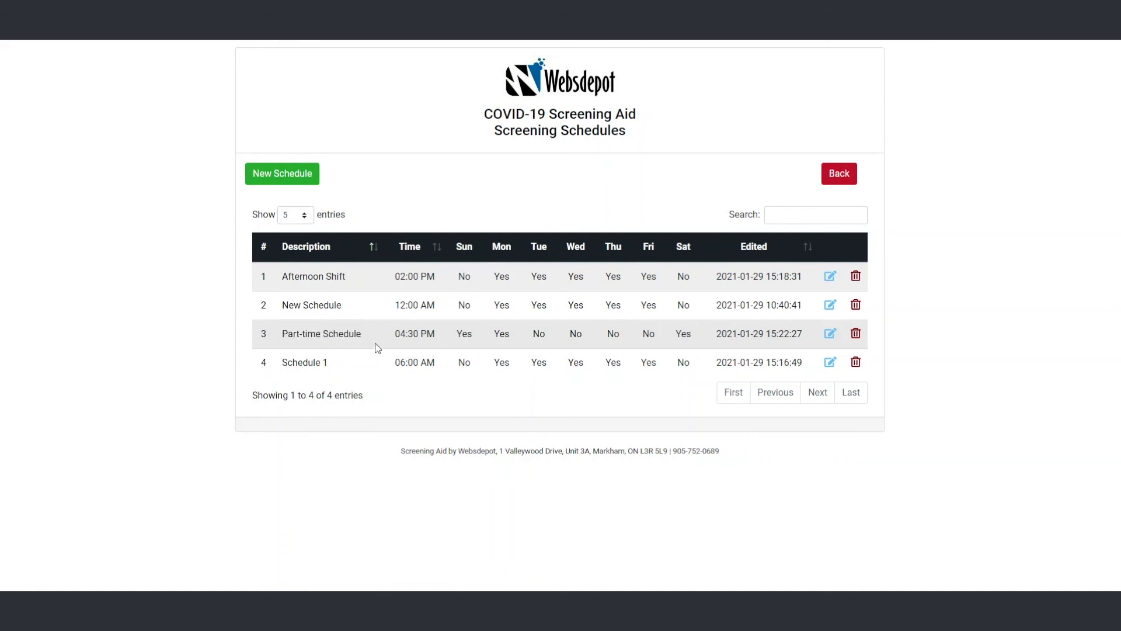
pyautogui.moveTo(362, 334); pyautogui.dragTo(282, 335)
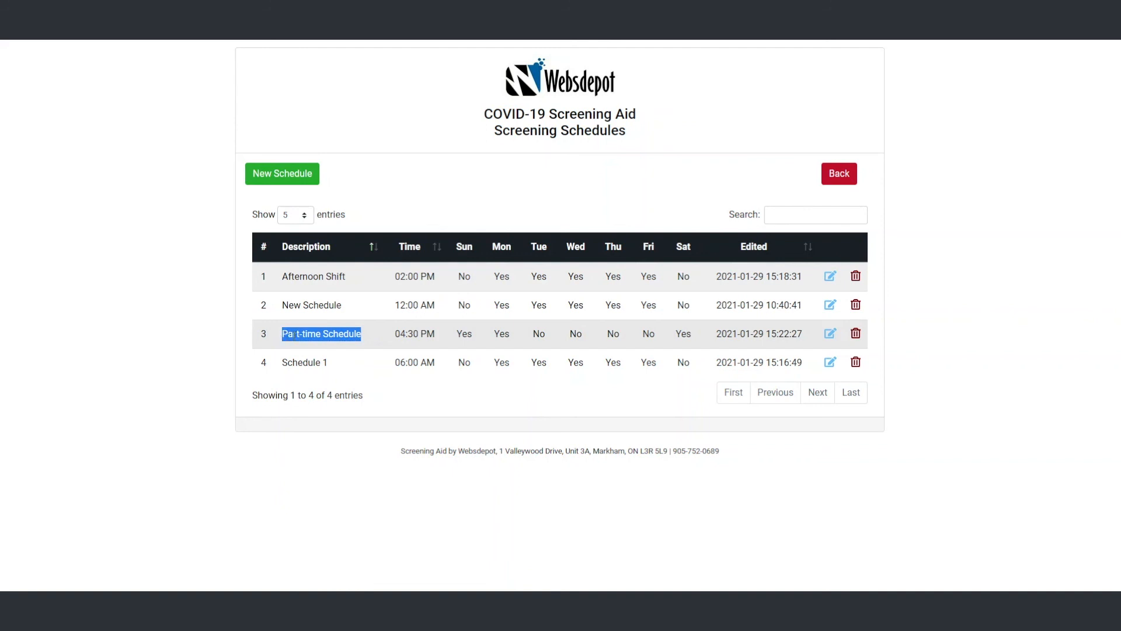
pyautogui.click(357, 334)
pyautogui.moveTo(283, 334); pyautogui.dragTo(540, 336)
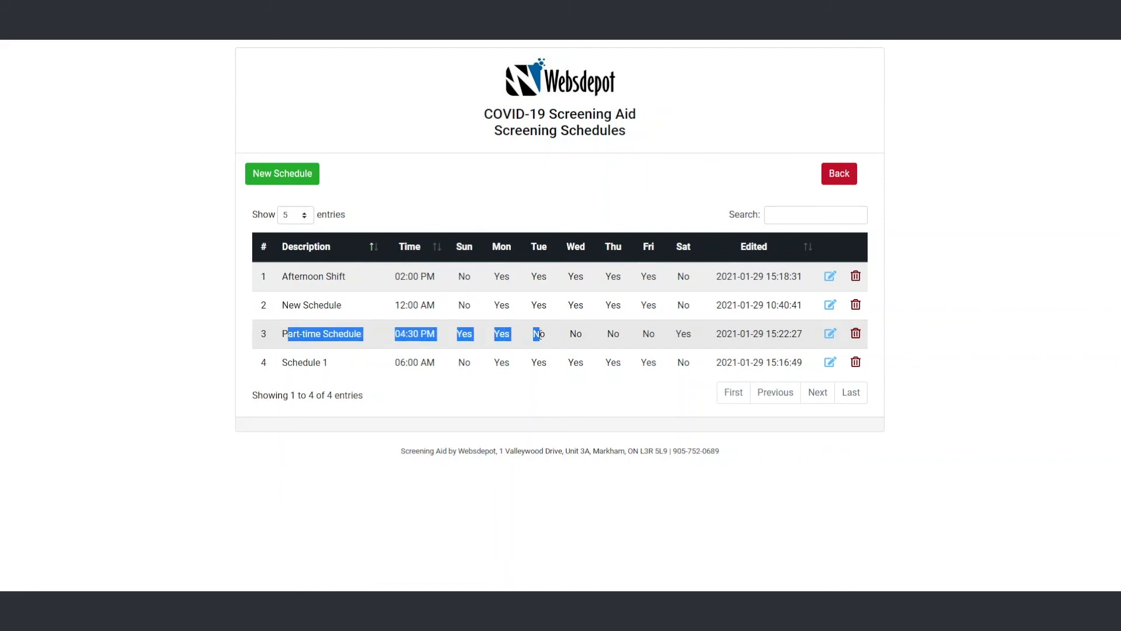
pyautogui.click(527, 335)
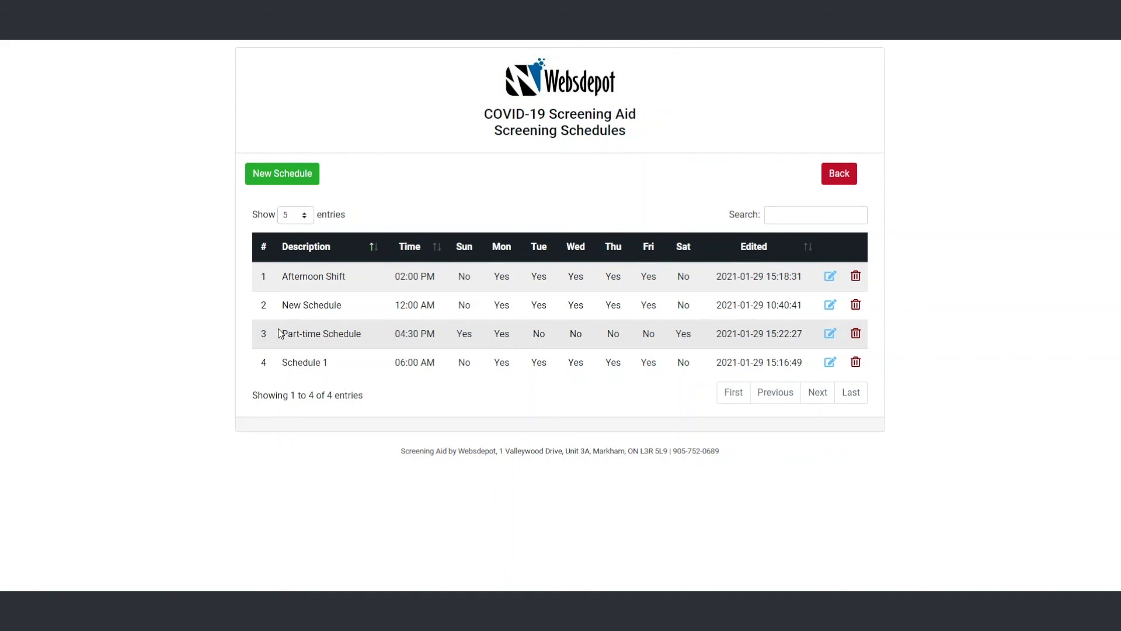
pyautogui.moveTo(280, 334); pyautogui.dragTo(369, 340)
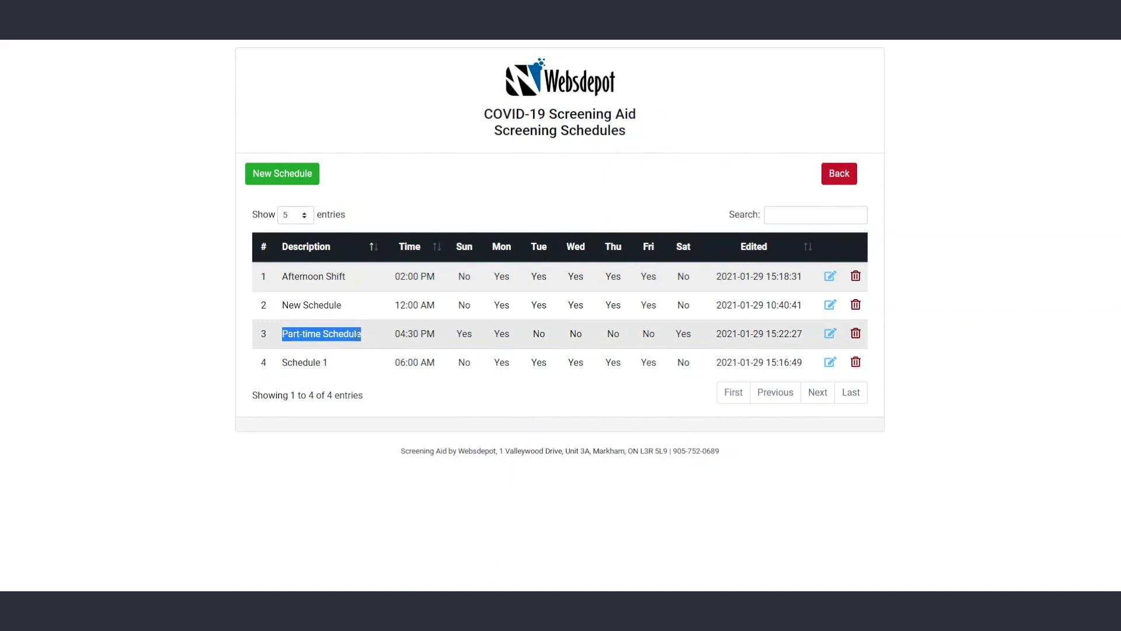
# Open the Tech Support employee's record to check the assigned schedule, and return to the main menu without saving.
pyautogui.click(838, 174)
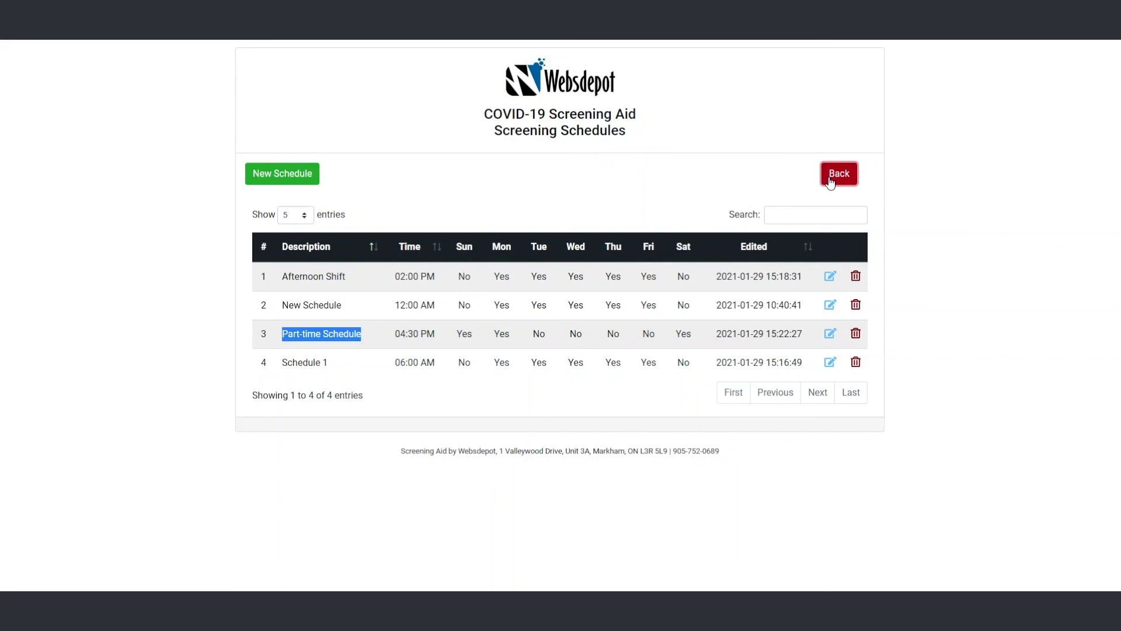
pyautogui.click(549, 232)
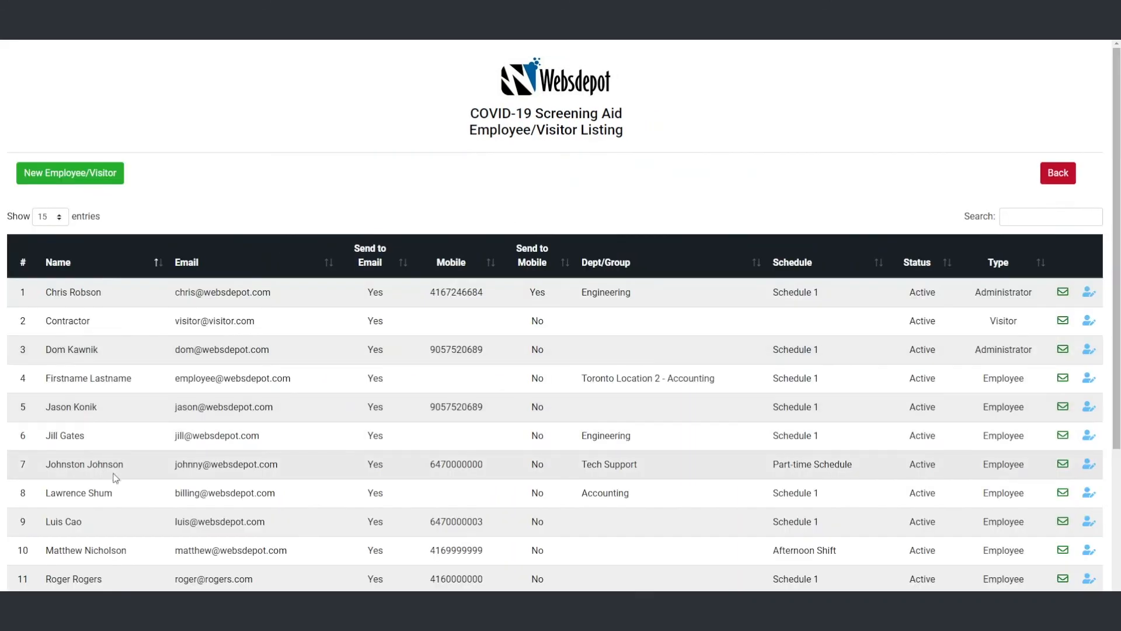
pyautogui.click(1089, 465)
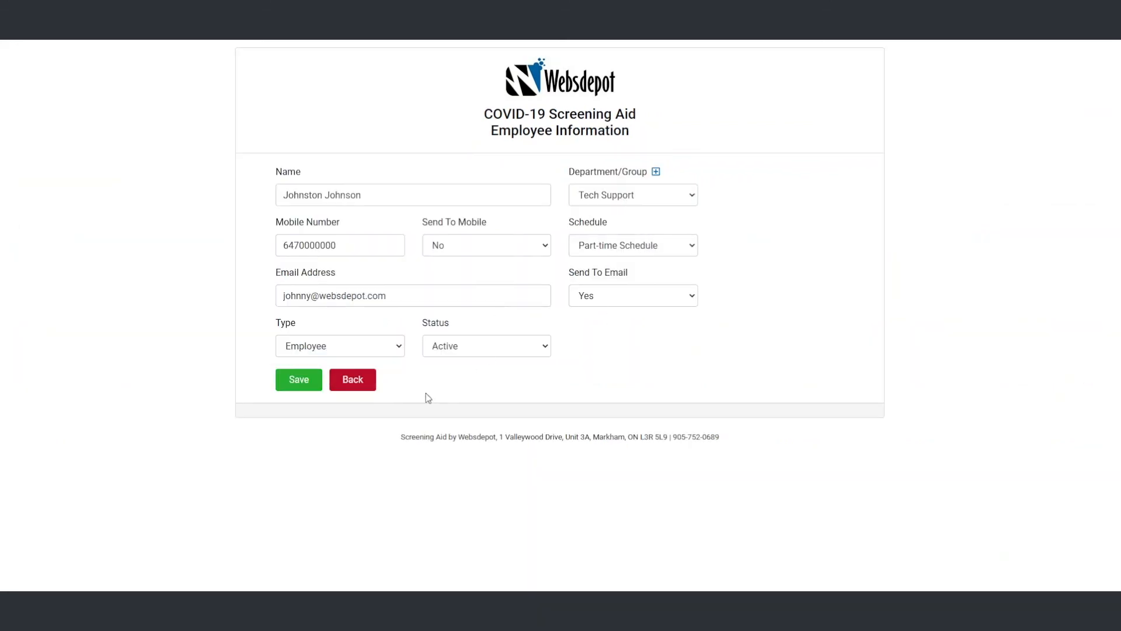
pyautogui.click(360, 383)
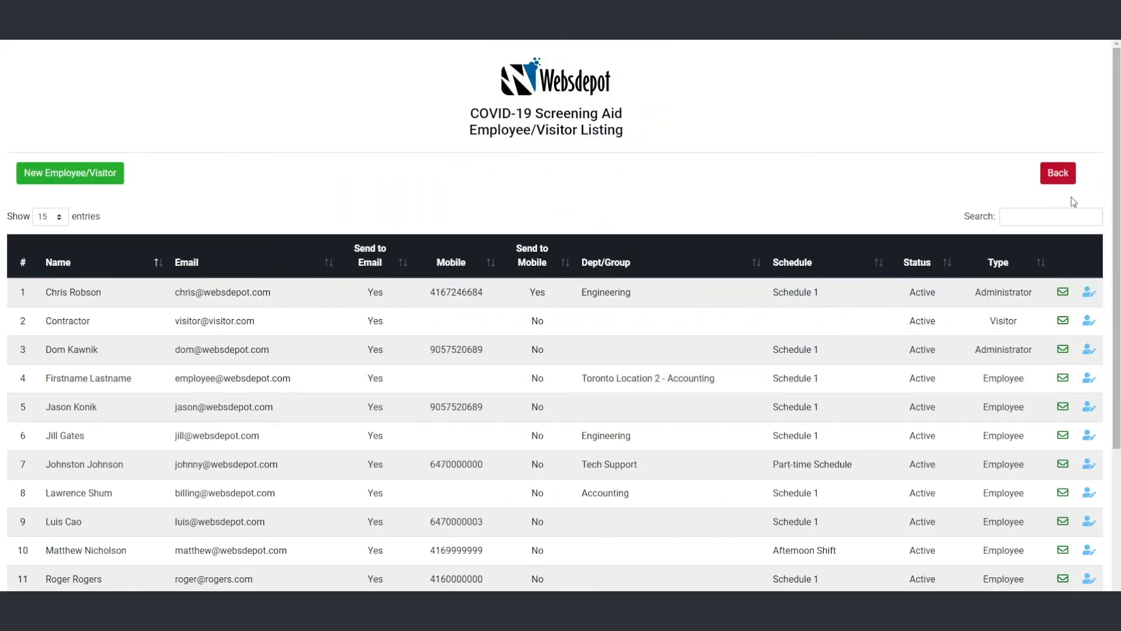
pyautogui.click(1062, 174)
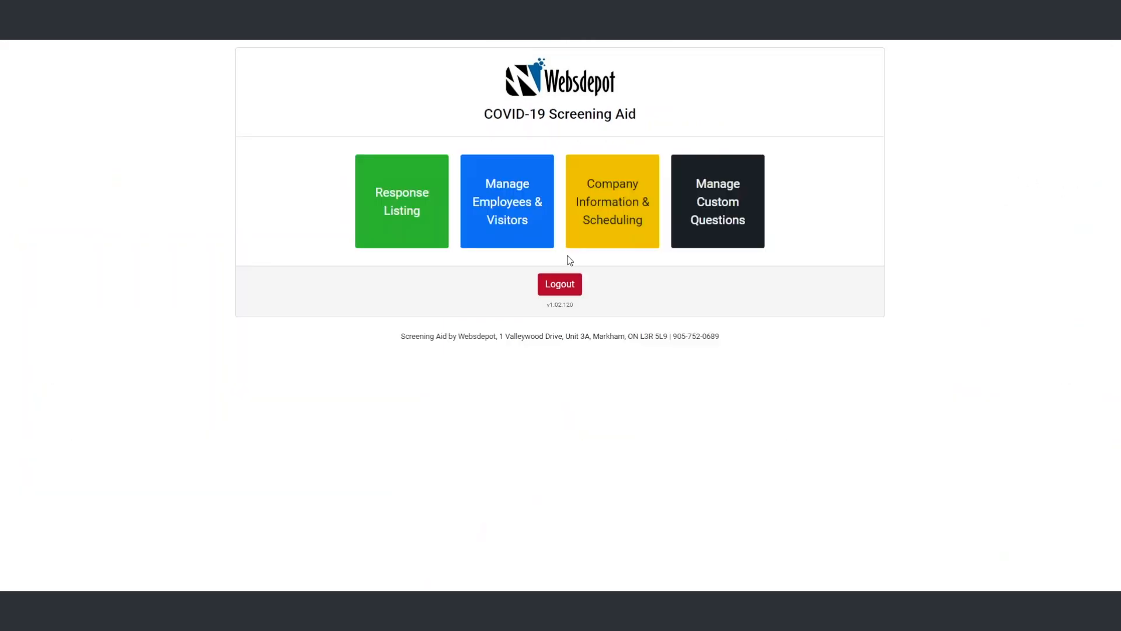
# Delete the Part-time Schedule from the screening schedules, reassigning its employees to Schedule 1.
pyautogui.click(616, 212)
pyautogui.click(353, 323)
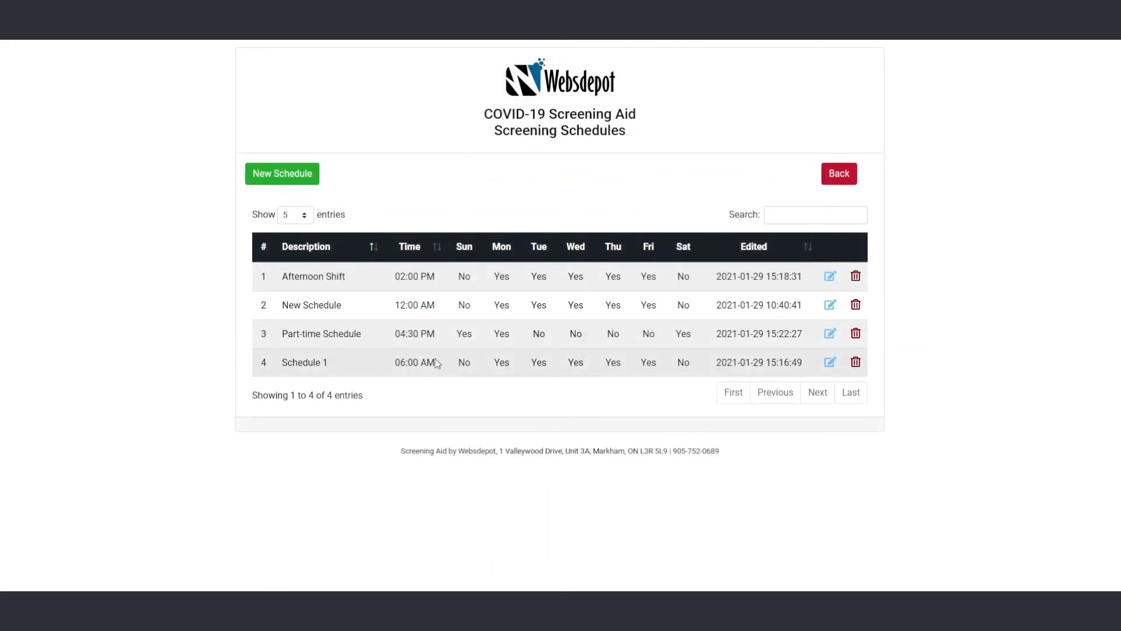
pyautogui.click(856, 336)
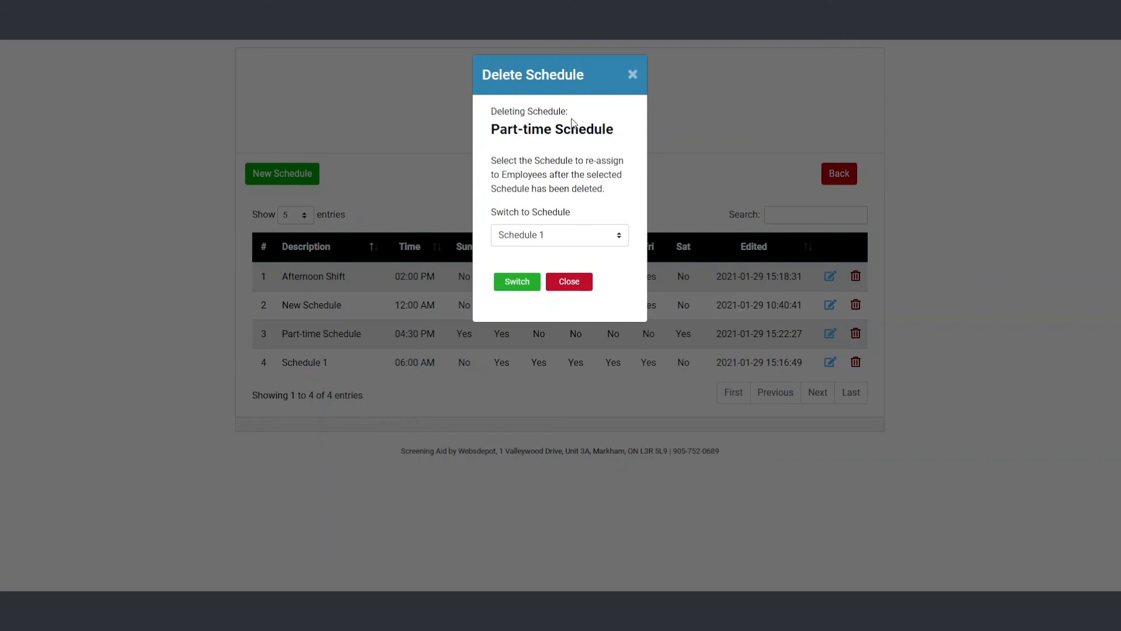
pyautogui.moveTo(491, 129); pyautogui.dragTo(614, 129)
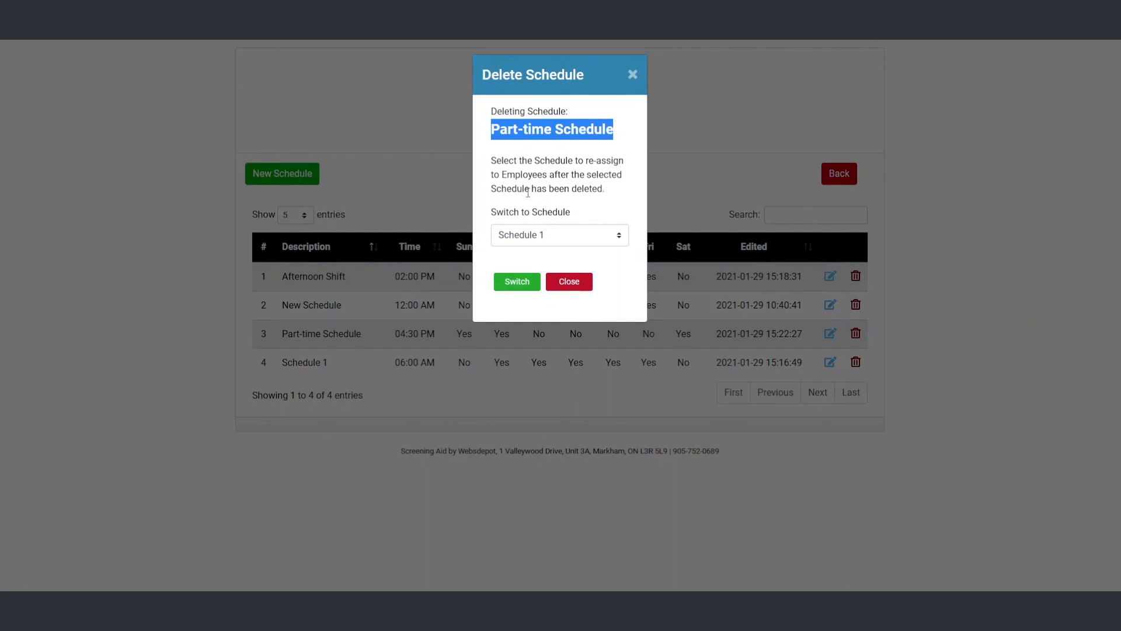
pyautogui.click(593, 213)
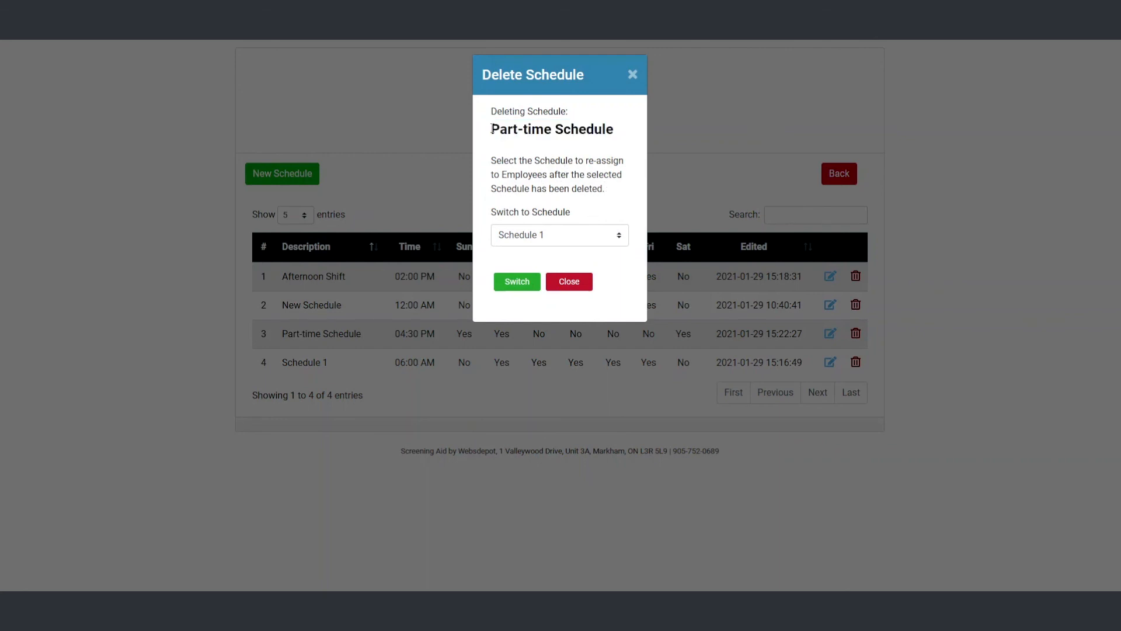
pyautogui.moveTo(492, 129); pyautogui.dragTo(621, 132)
pyautogui.click(623, 136)
pyautogui.moveTo(492, 131); pyautogui.dragTo(619, 136)
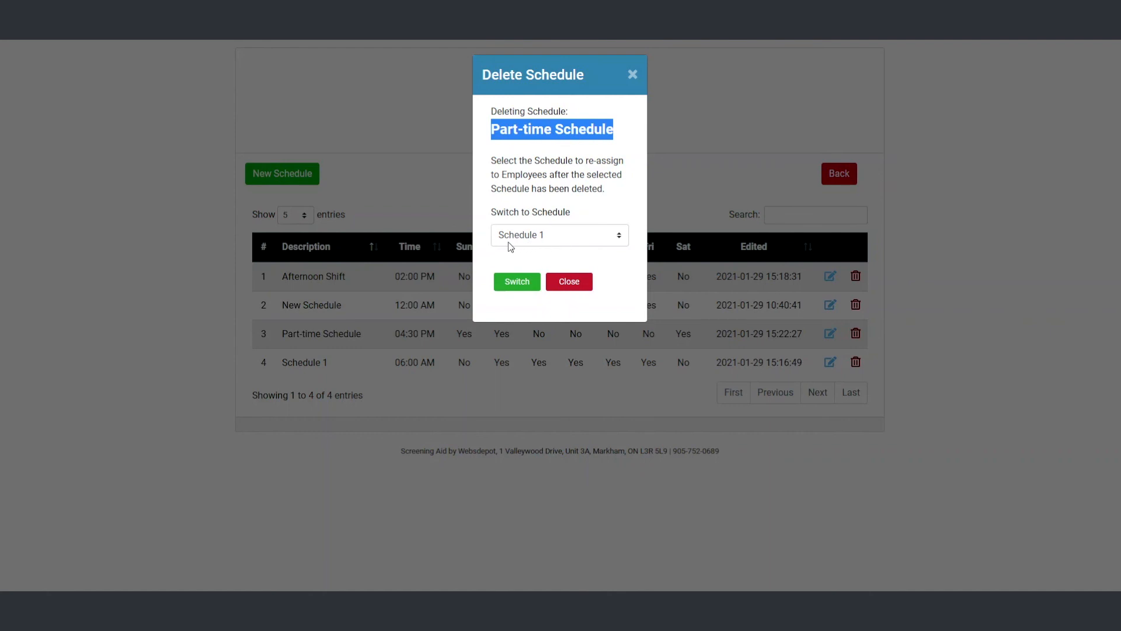
pyautogui.click(516, 282)
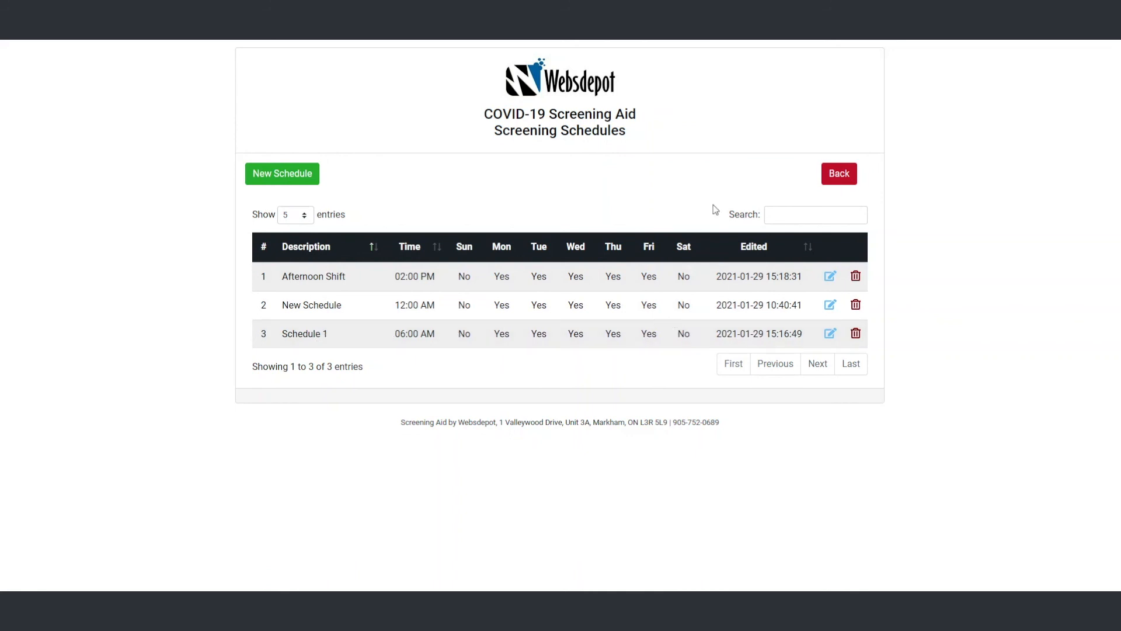
# Search the employee and visitor listing for "j" and check the Tech Support employee's assigned schedule.
pyautogui.click(841, 179)
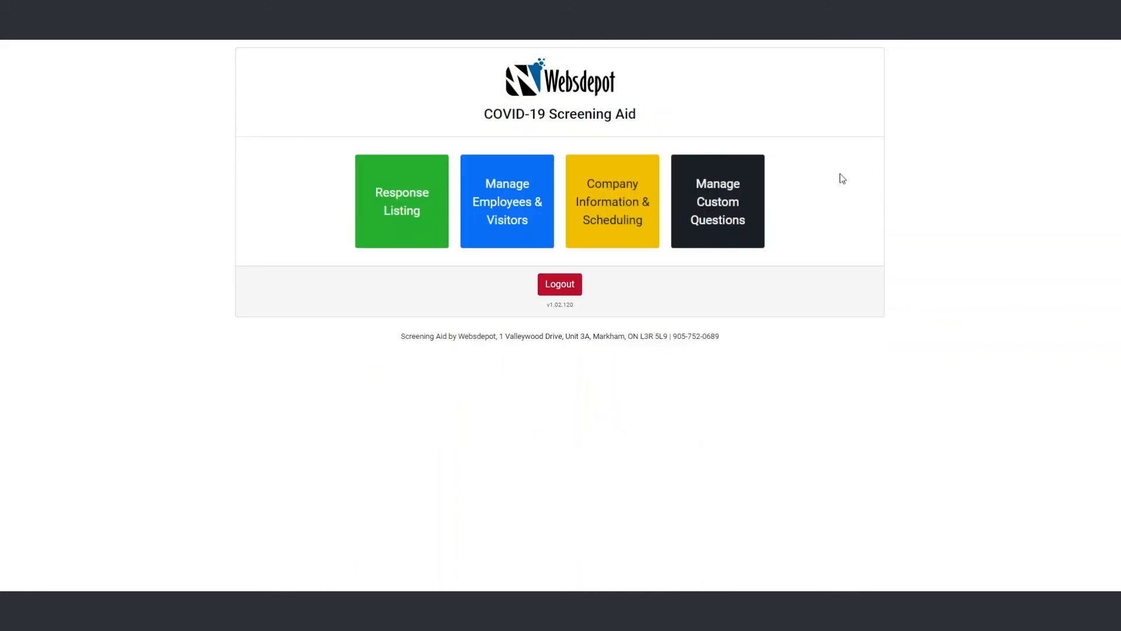
pyautogui.click(523, 208)
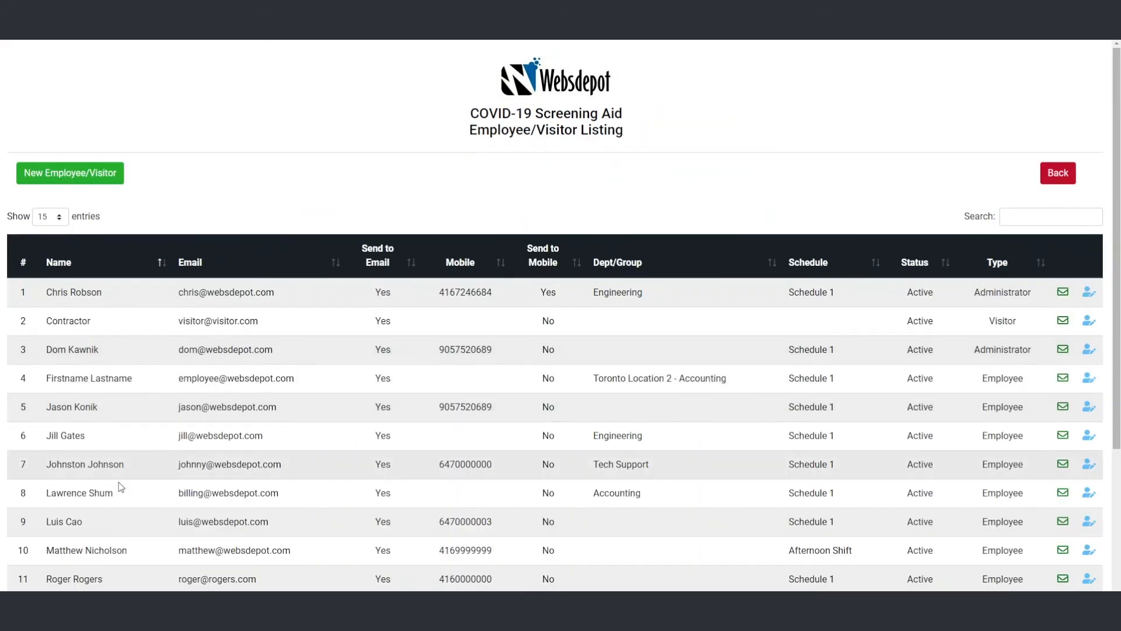
pyautogui.click(1016, 218)
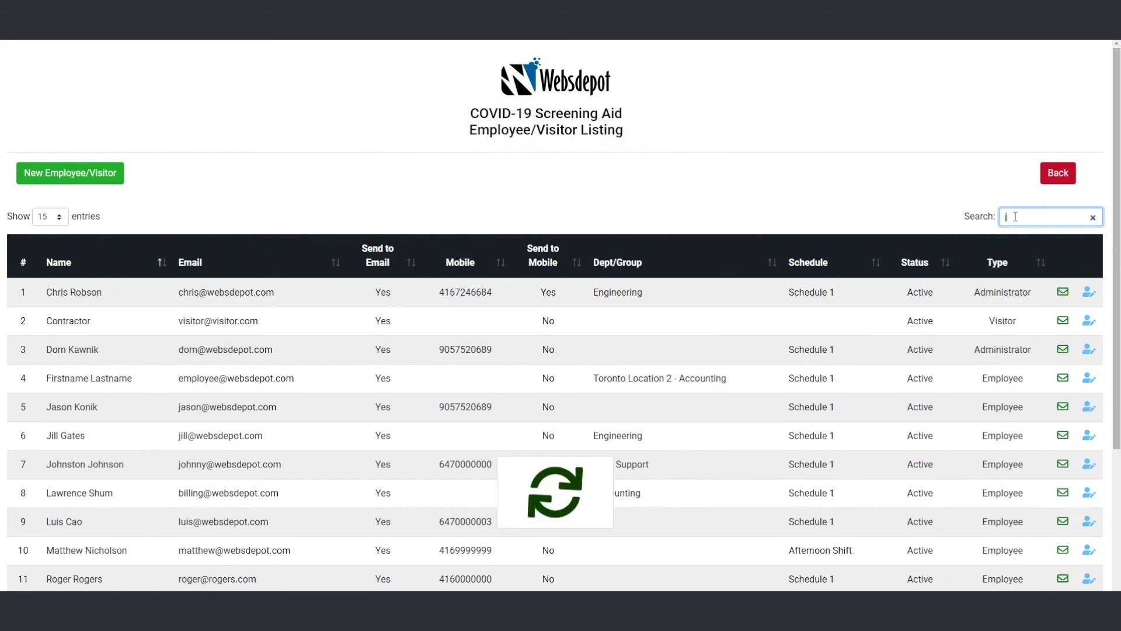
pyautogui.write('j')
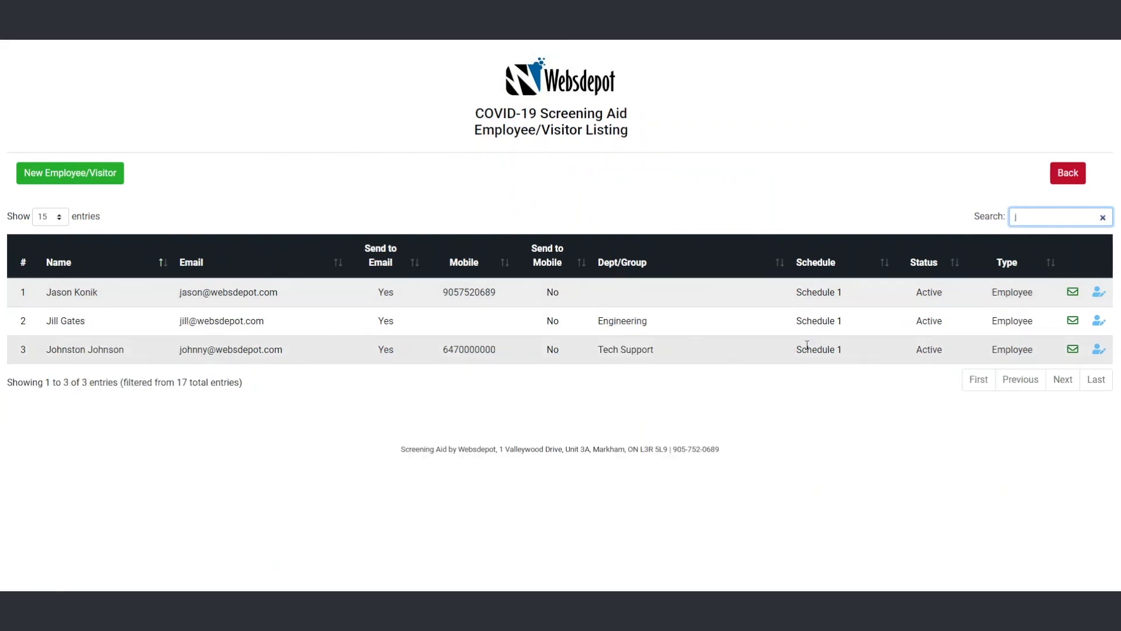
pyautogui.moveTo(842, 347); pyautogui.dragTo(806, 352)
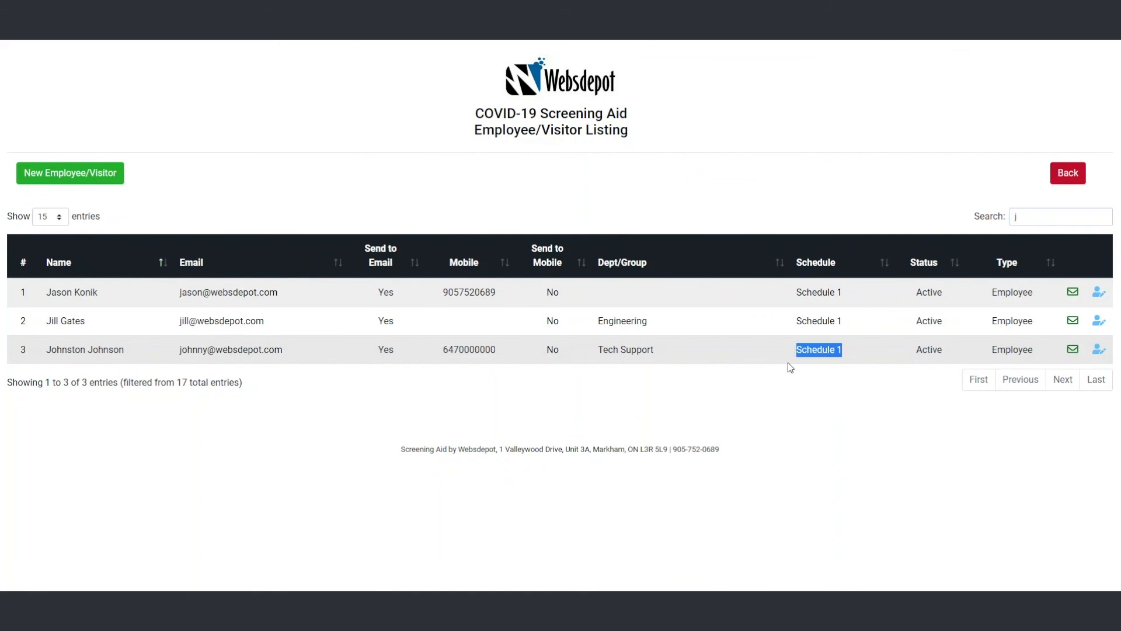
# Open the Tech Support employee's record, check the available schedule options, and return to the main menu without saving.
pyautogui.click(1098, 350)
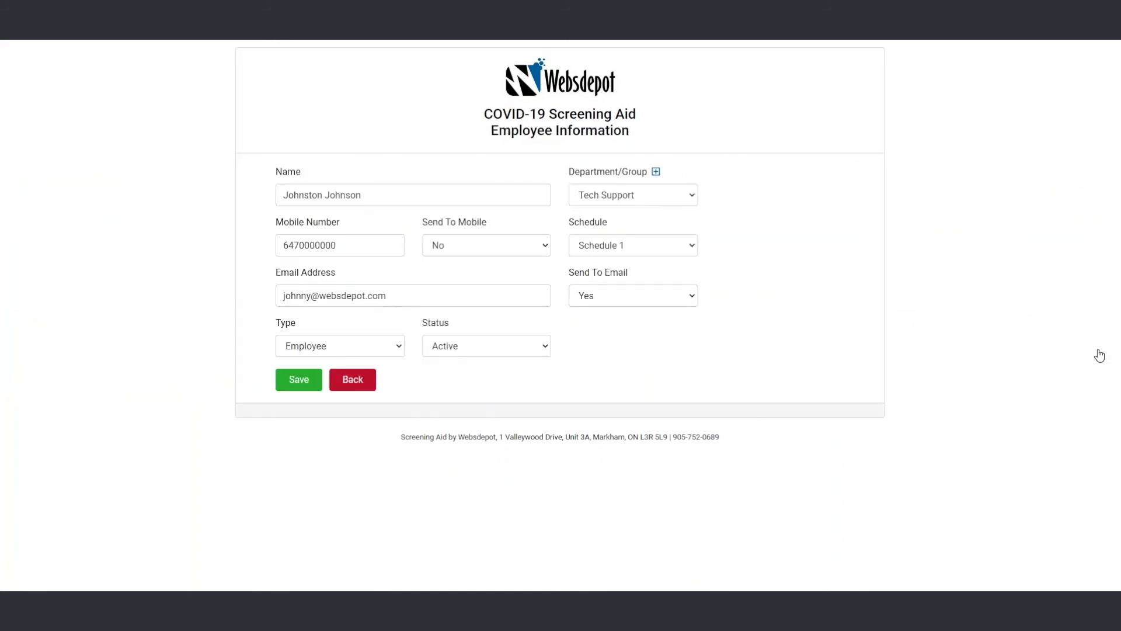
pyautogui.click(694, 250)
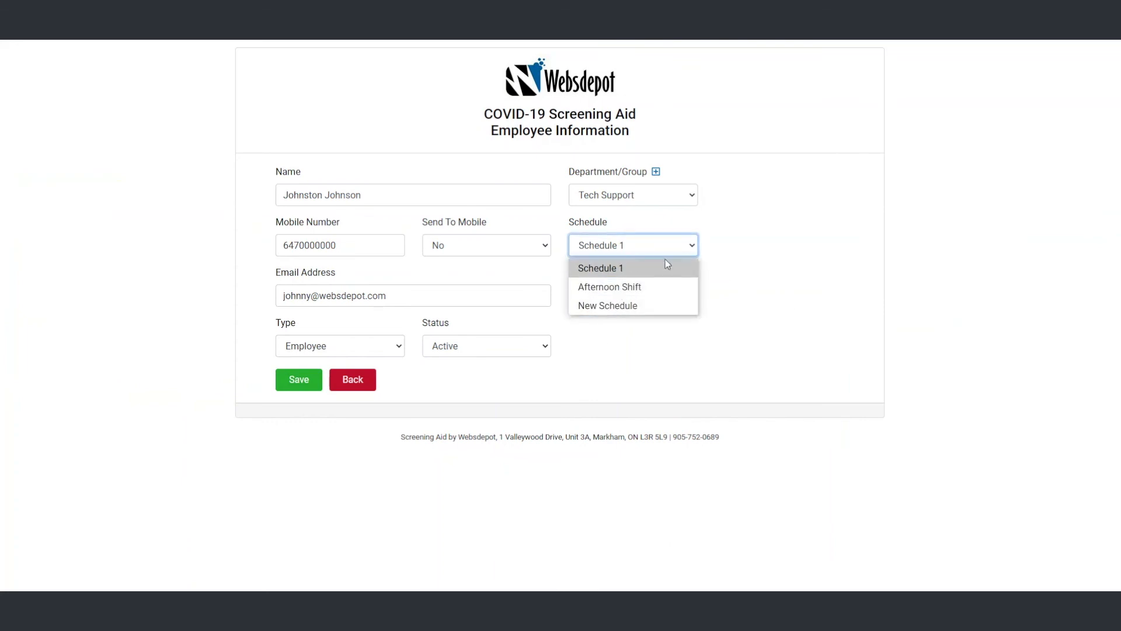
pyautogui.click(786, 246)
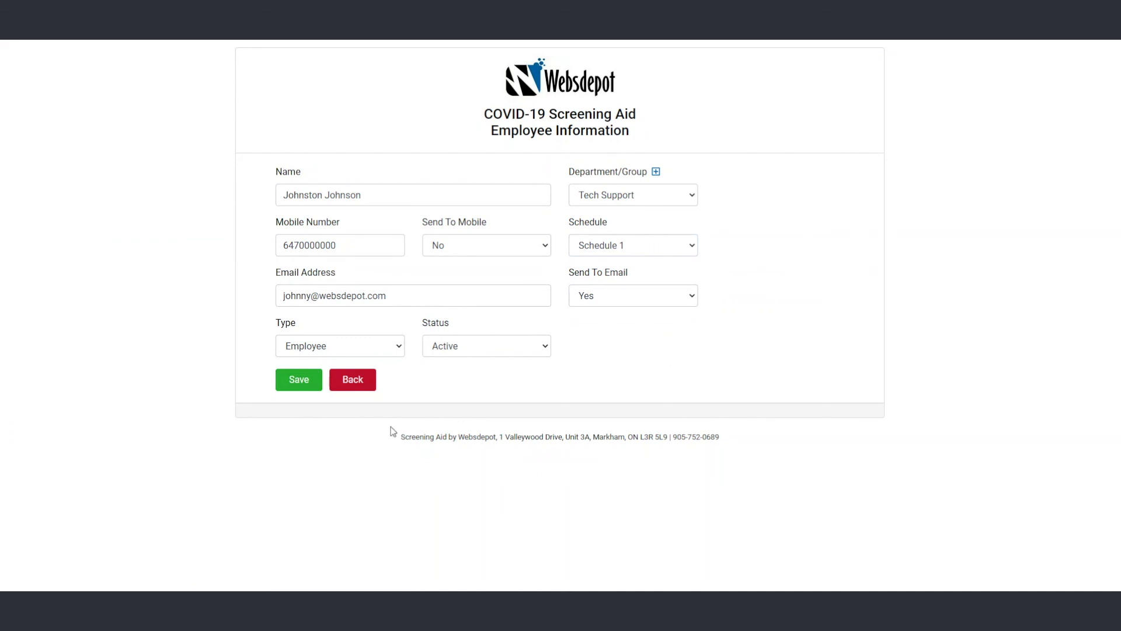
pyautogui.click(369, 383)
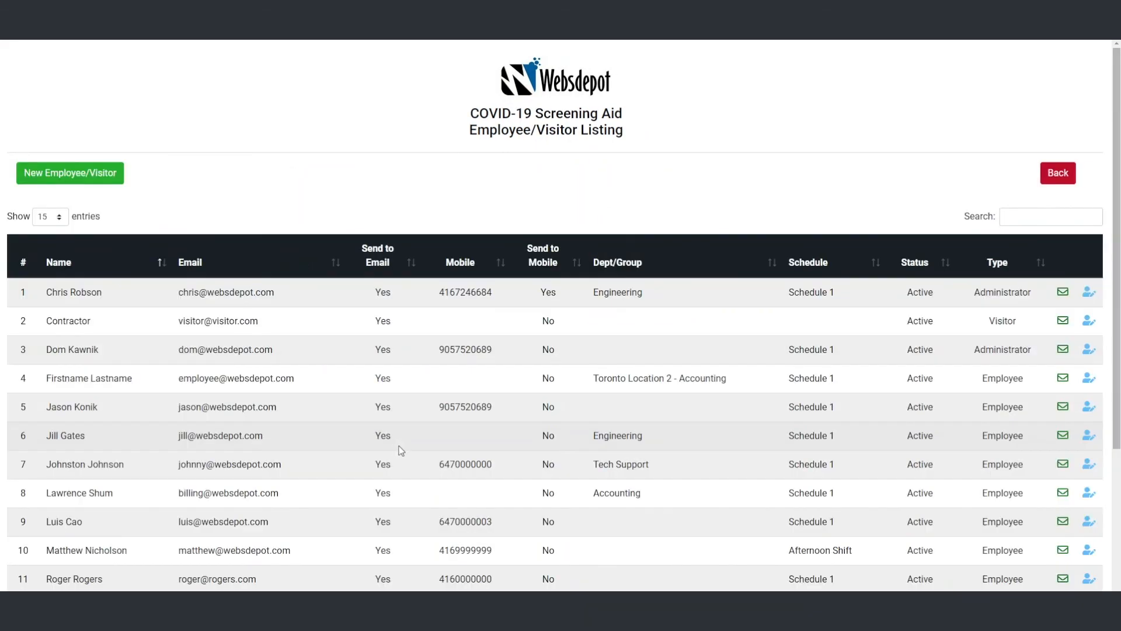
pyautogui.click(1067, 173)
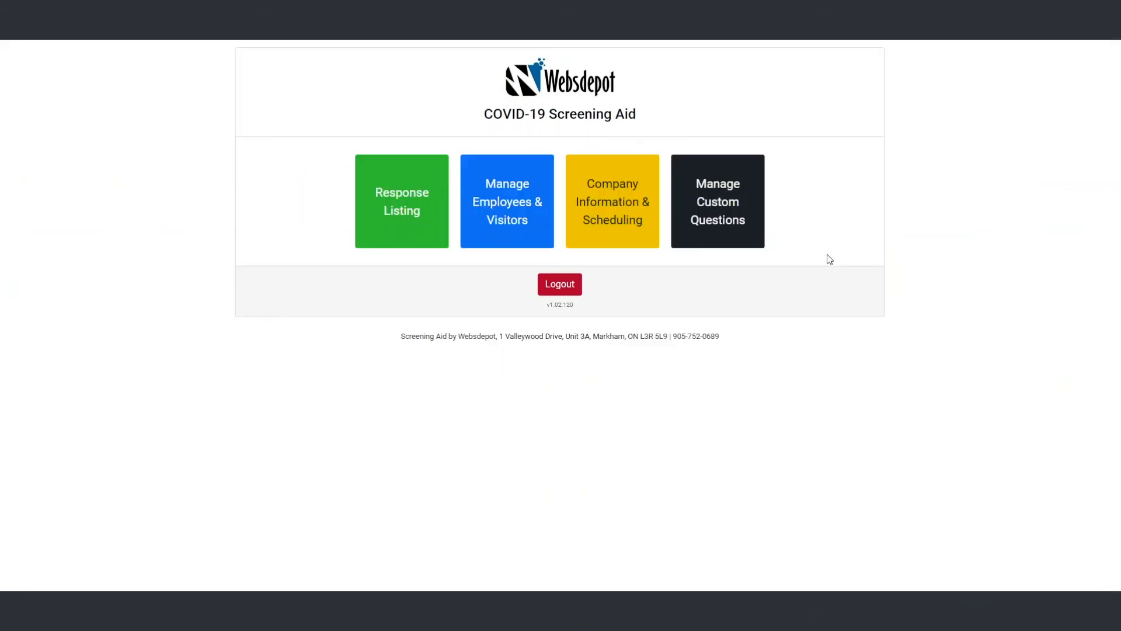
# Compare the DEMO COMPANY information page's single schedule settings with Websdepot Technology's screening schedules list, and return to the main menu.
pyautogui.click(619, 205)
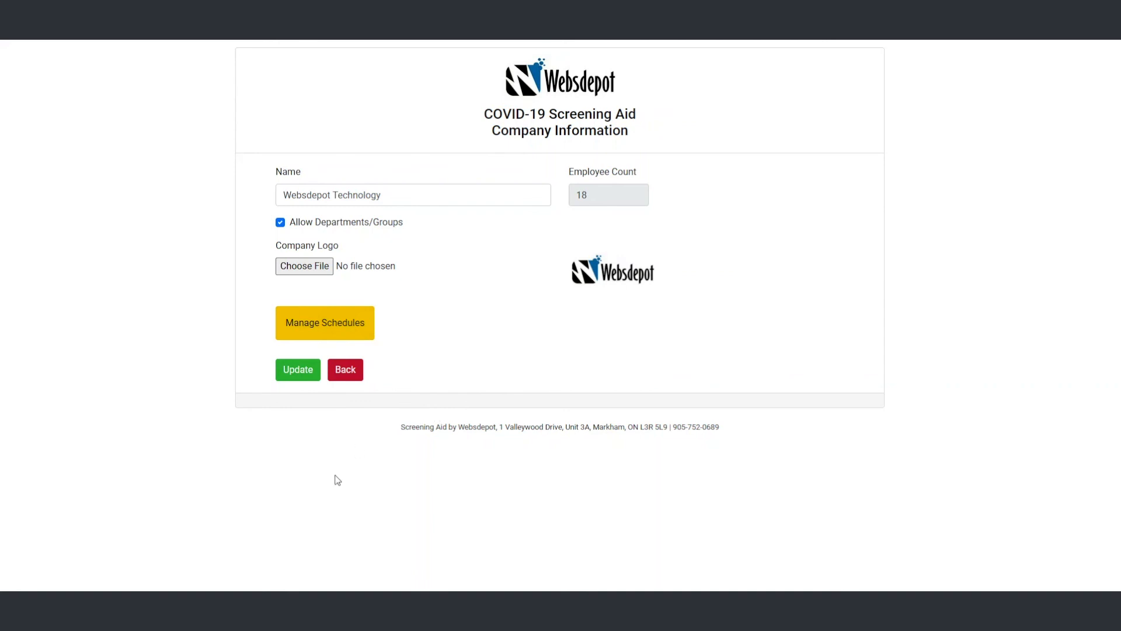
pyautogui.moveTo(212, 618)
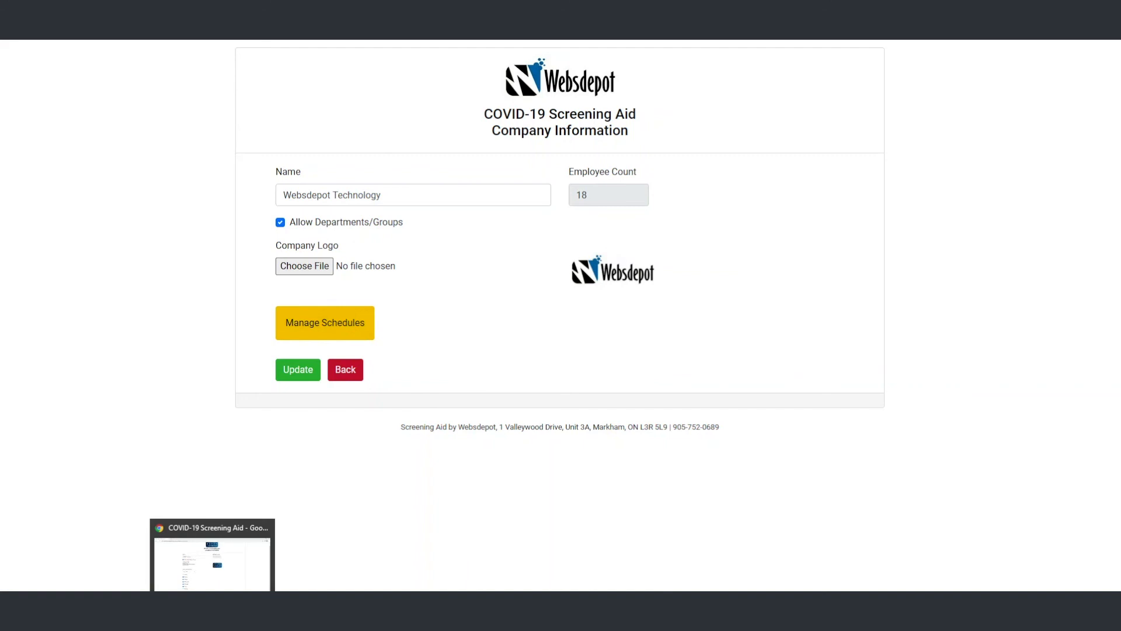
pyautogui.click(212, 558)
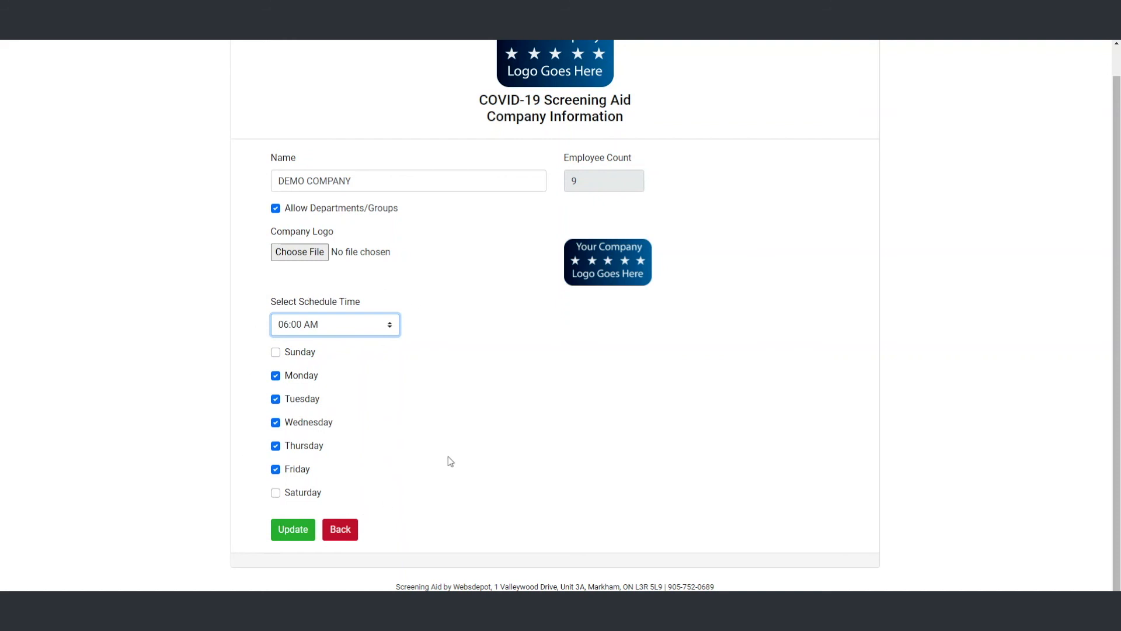
pyautogui.click(342, 531)
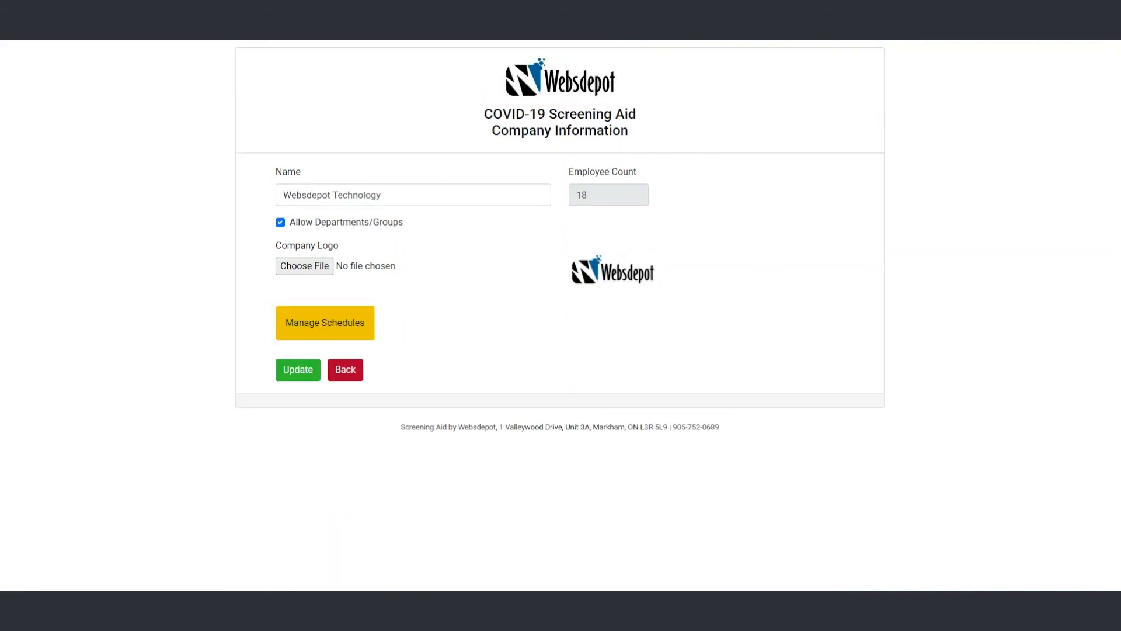
pyautogui.click(344, 321)
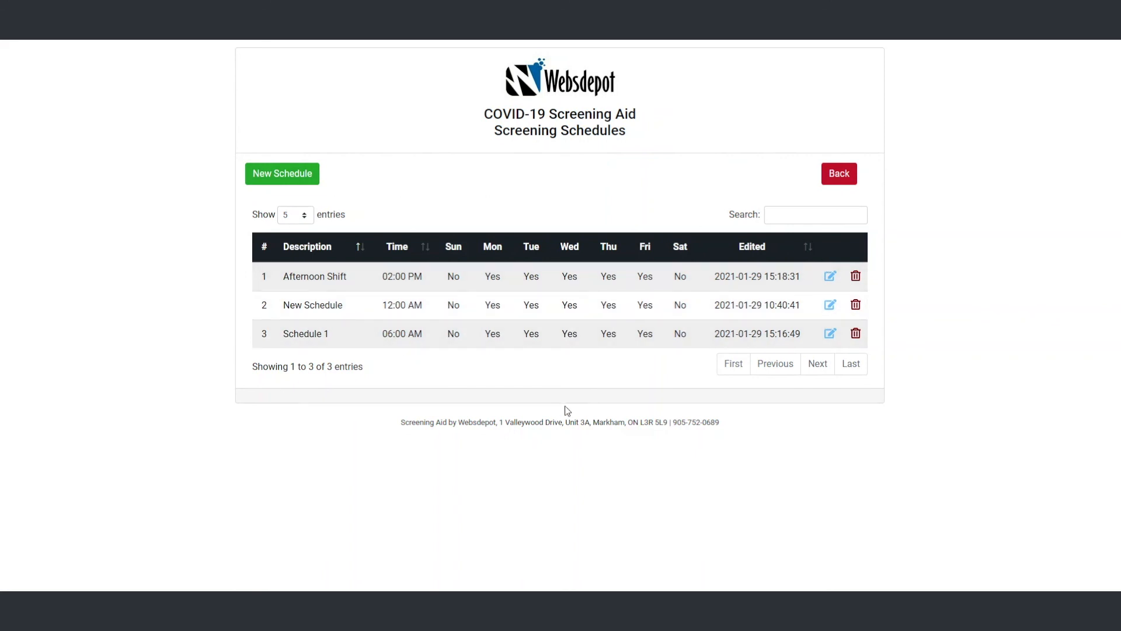
pyautogui.click(844, 177)
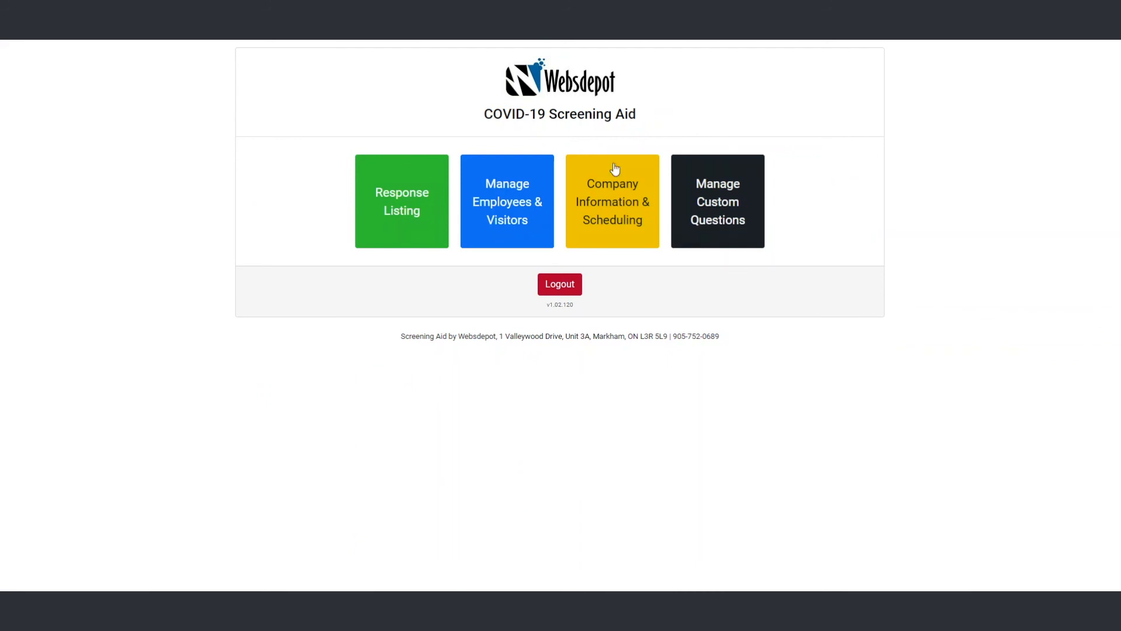
# Start a new employee/visitor record and set its type to Visitor.
pyautogui.click(507, 209)
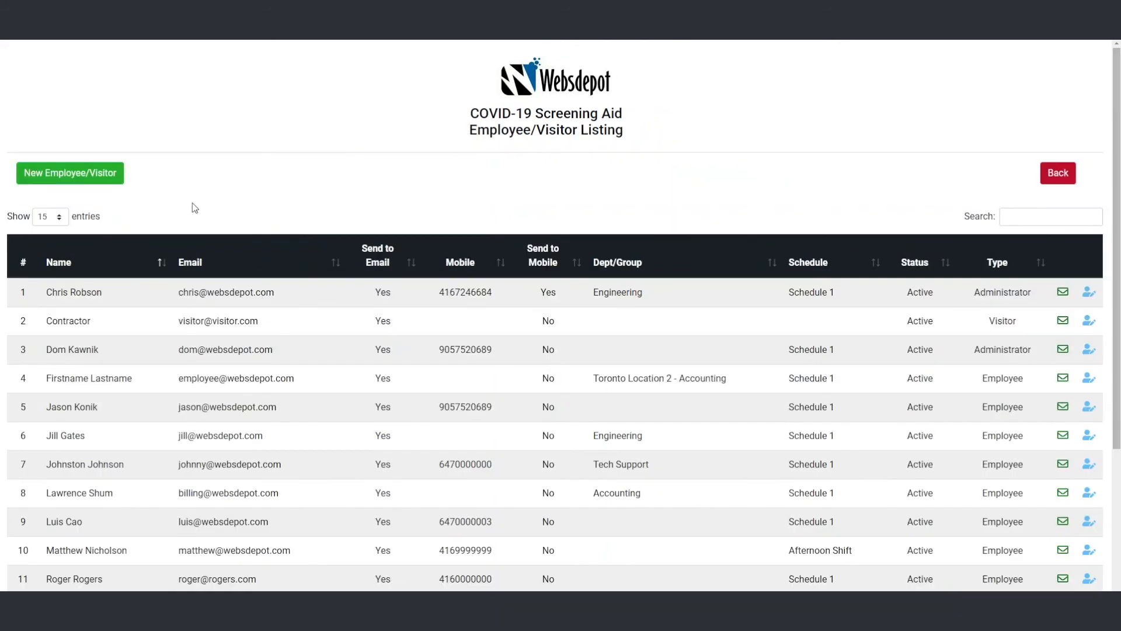
pyautogui.click(68, 174)
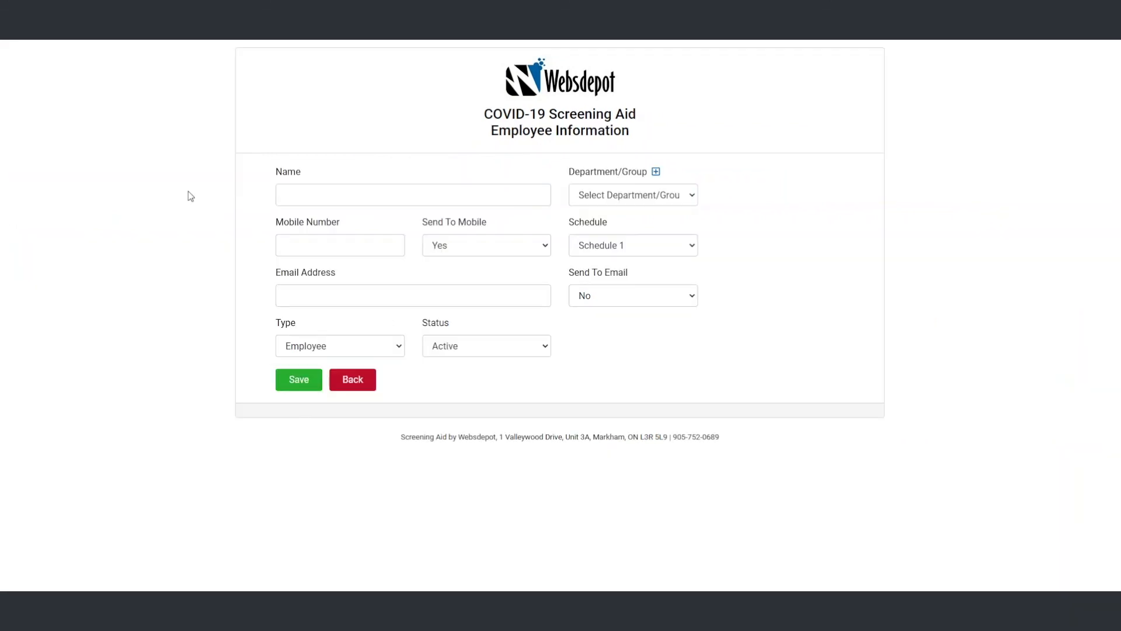
pyautogui.click(284, 193)
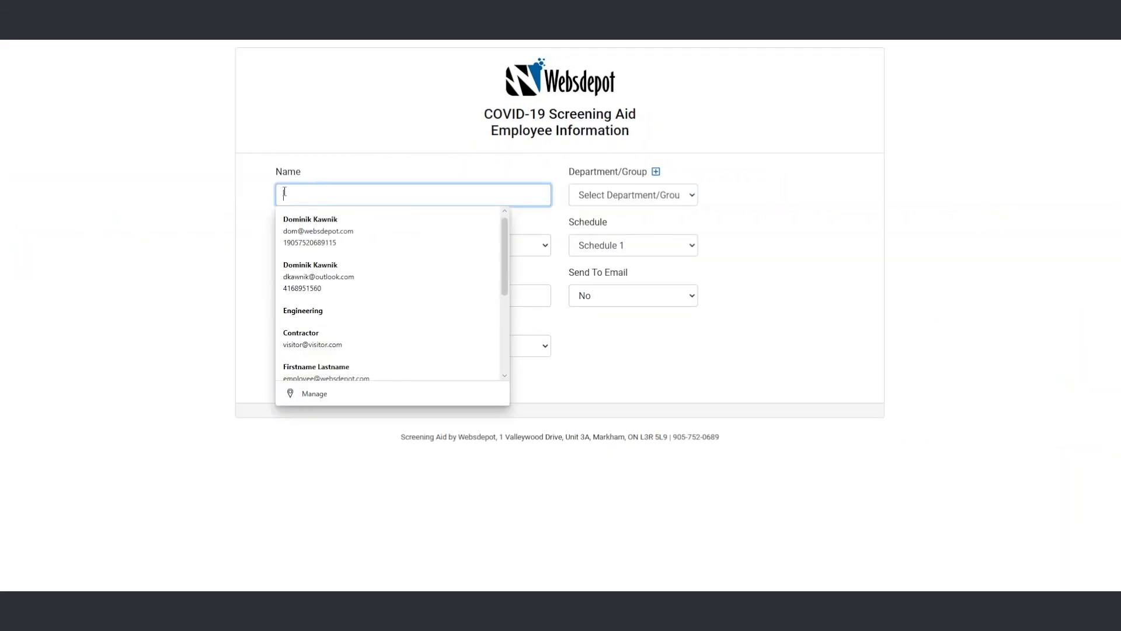
pyautogui.click(257, 214)
pyautogui.click(300, 346)
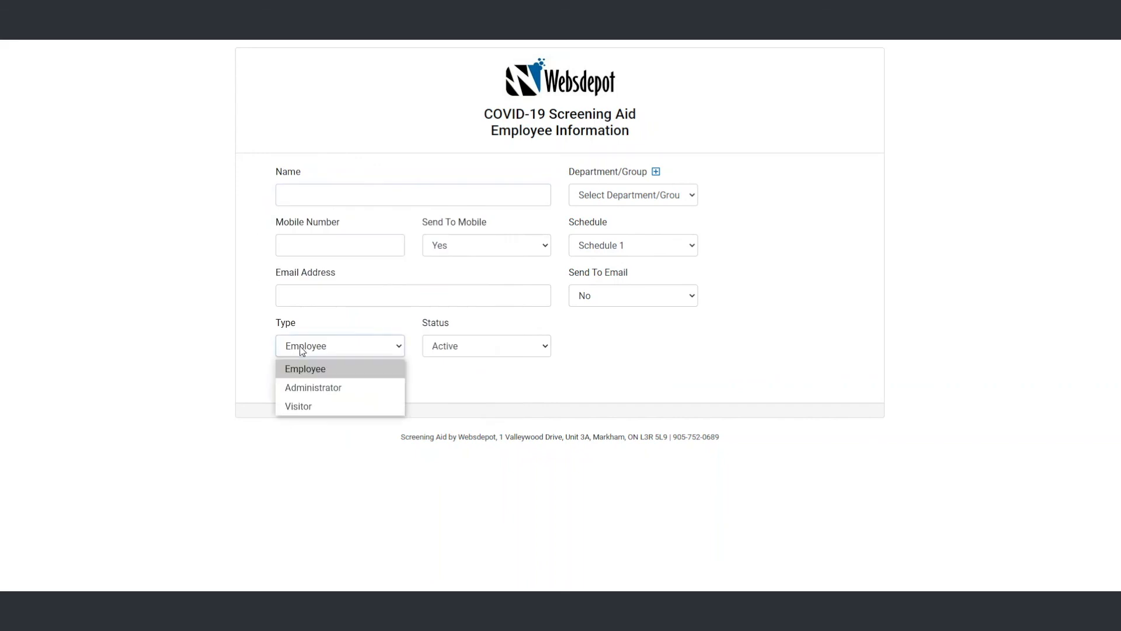
pyautogui.click(311, 409)
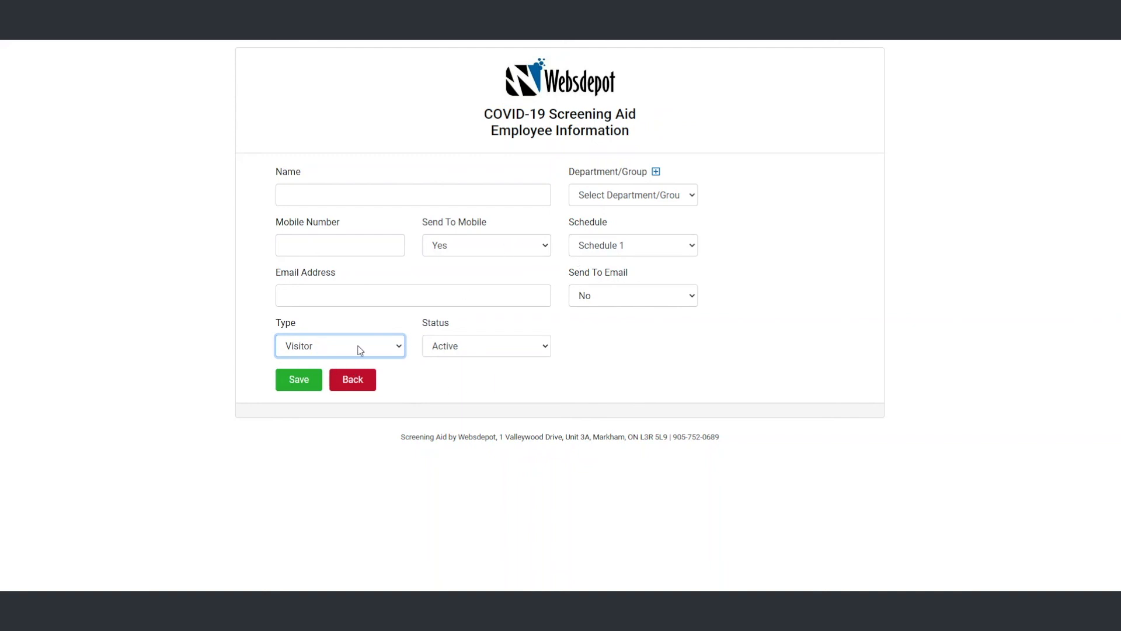
# Try the Inactive and Active statuses on the new visitor record, and return to the listing without saving.
pyautogui.click(521, 348)
pyautogui.click(516, 387)
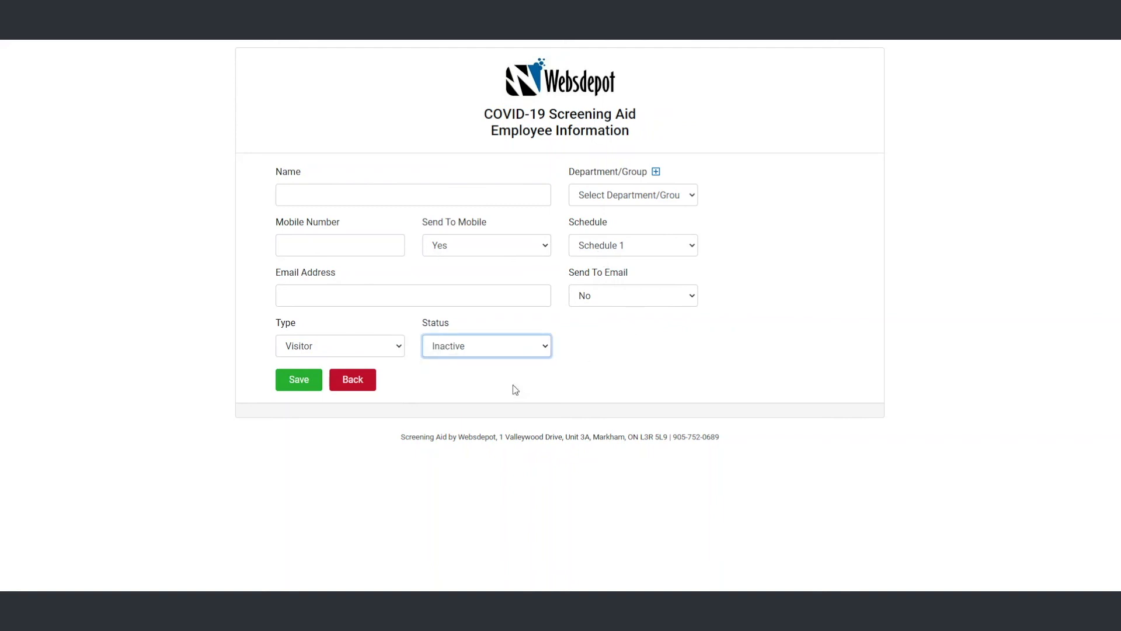
pyautogui.click(515, 349)
pyautogui.click(506, 366)
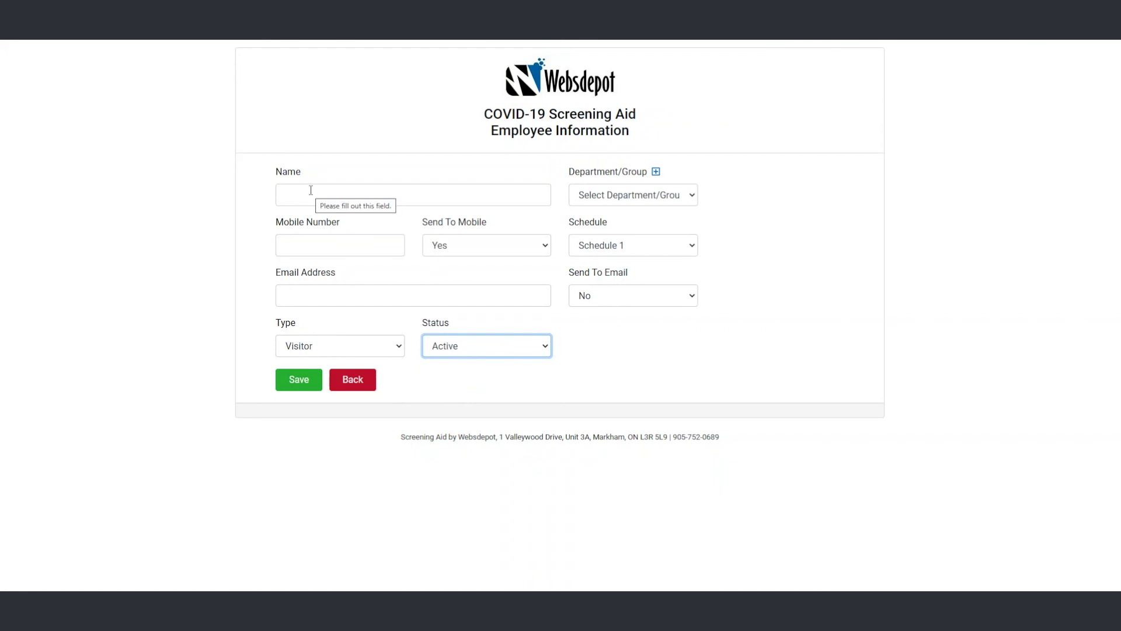
pyautogui.click(311, 190)
pyautogui.click(240, 206)
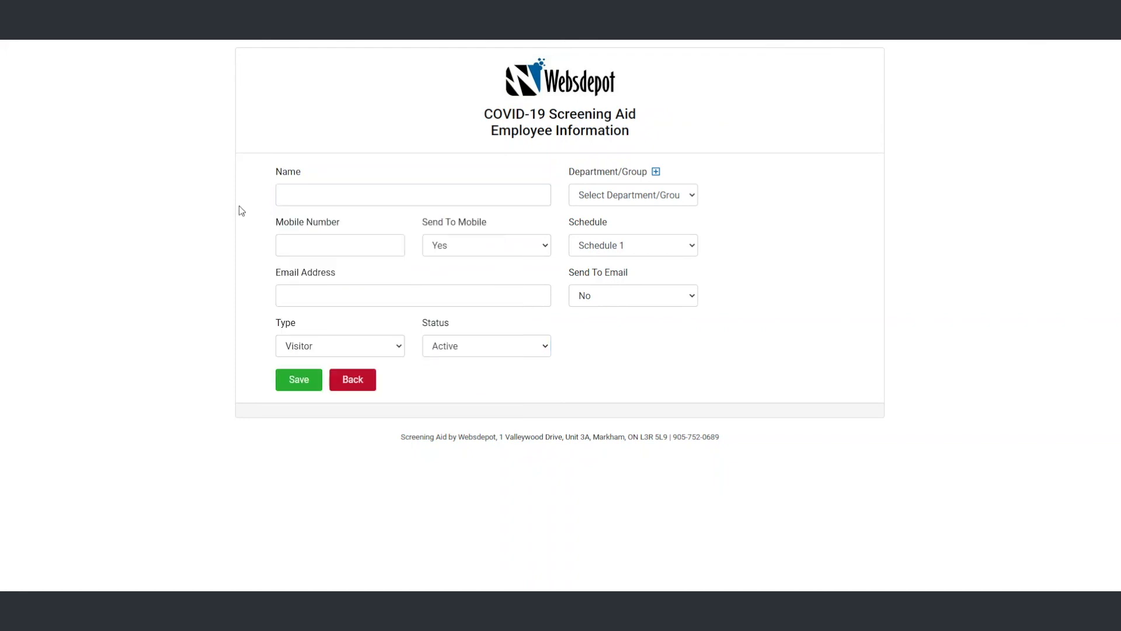
pyautogui.click(353, 380)
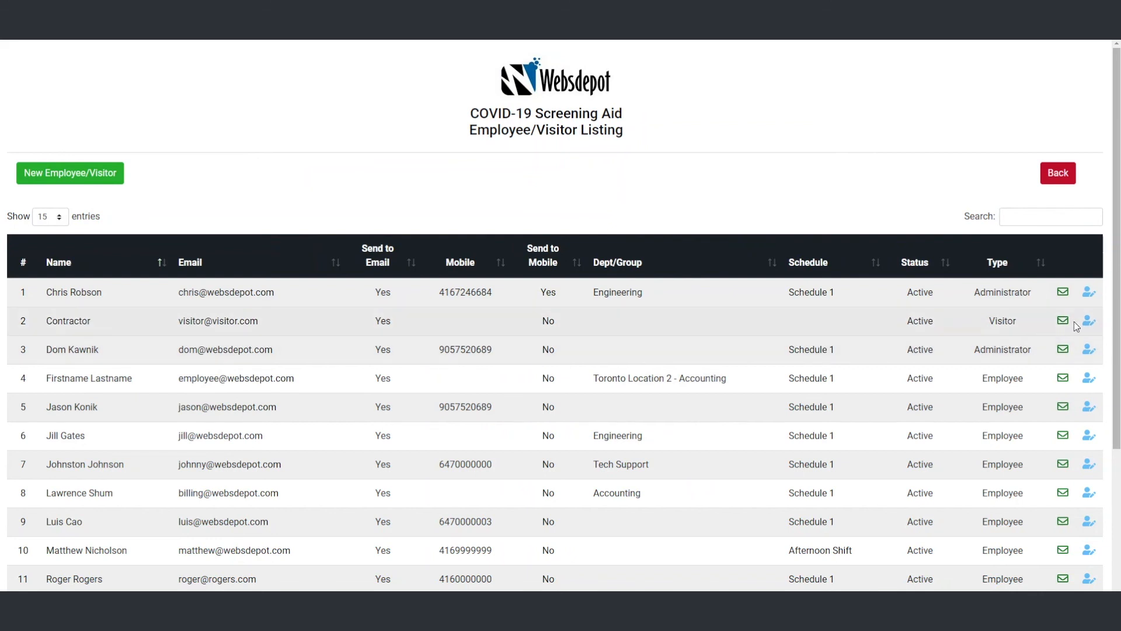
# Add a first name after "Contractor" in the Contractor visitor's name, and save the record.
pyautogui.click(1090, 322)
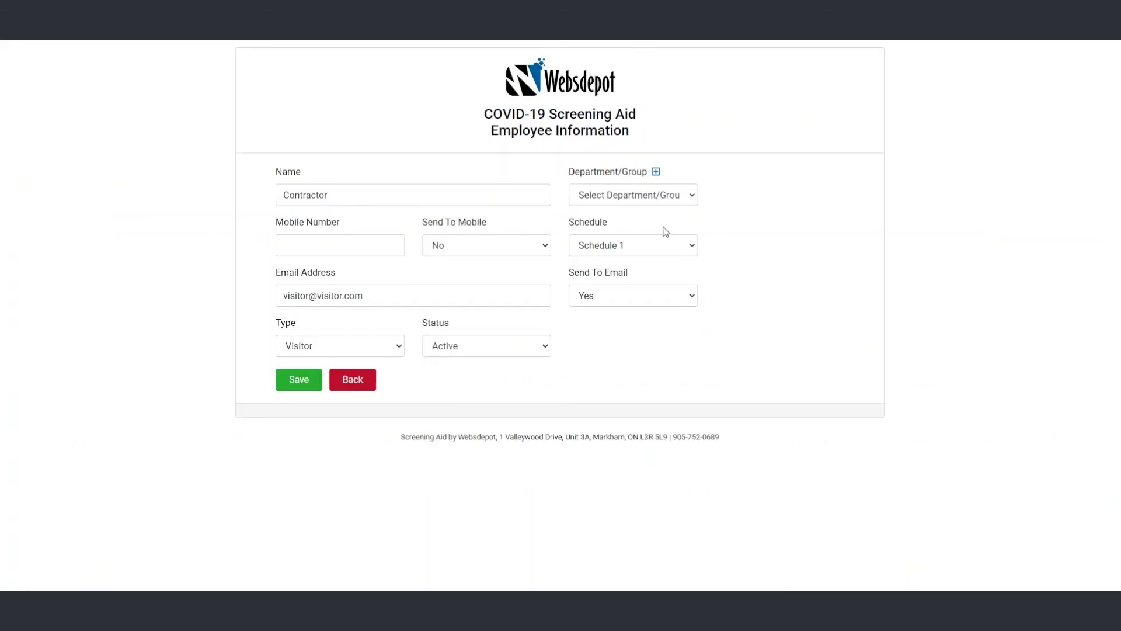
pyautogui.click(367, 188)
pyautogui.write('Ju')
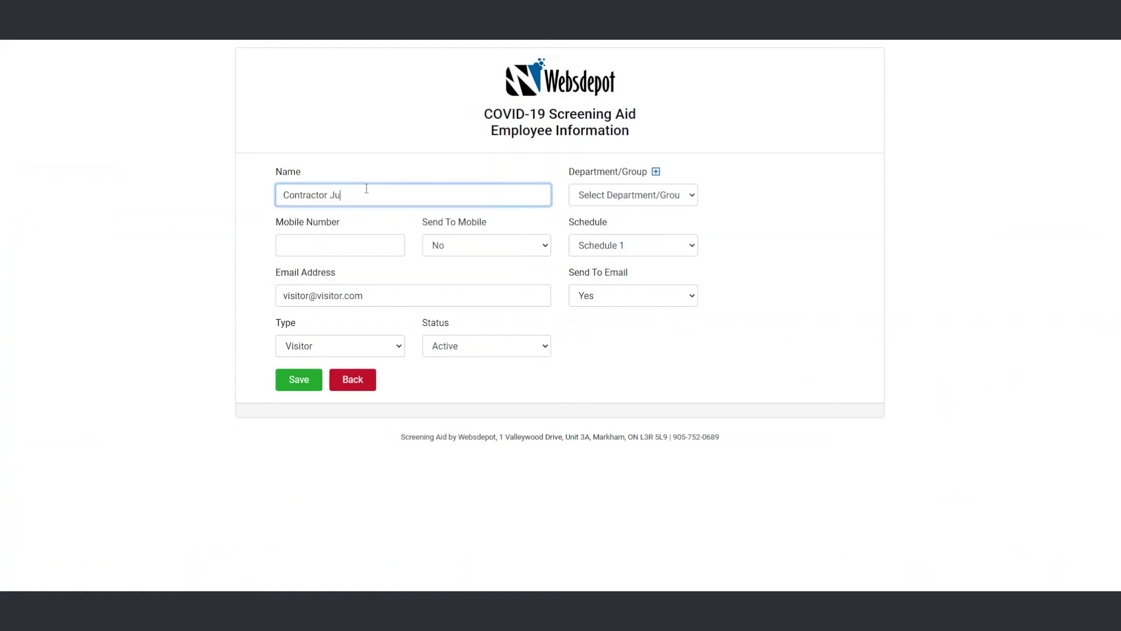
pyautogui.write('m')
pyautogui.click(298, 380)
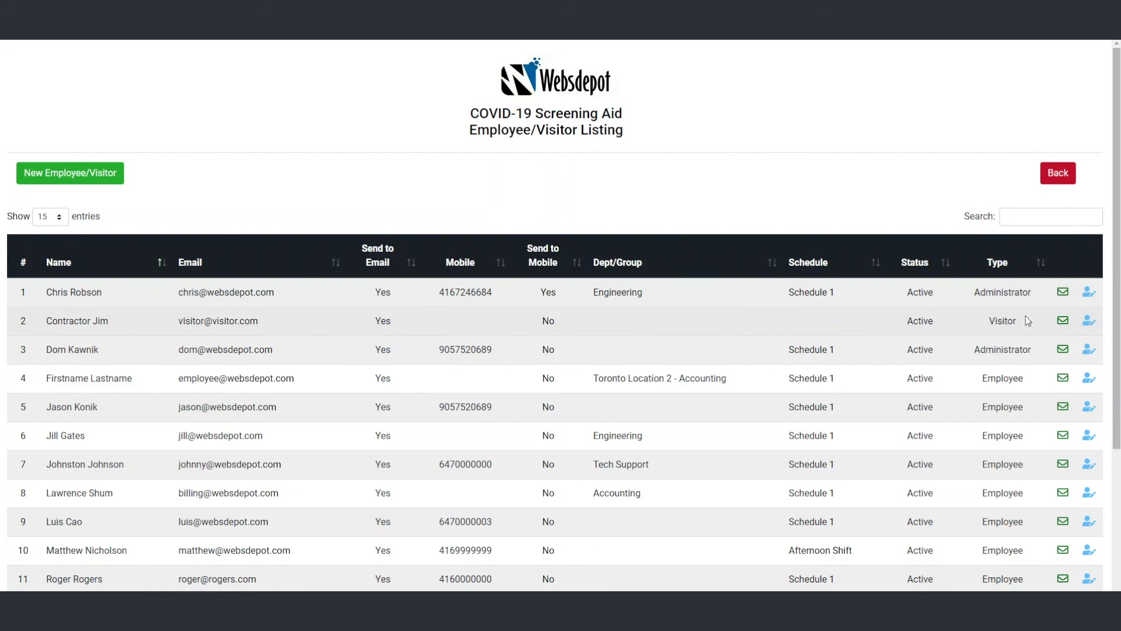
# Send the screening email to the Contractor visitor, and open the screening responses listing.
pyautogui.click(1064, 323)
pyautogui.click(1059, 174)
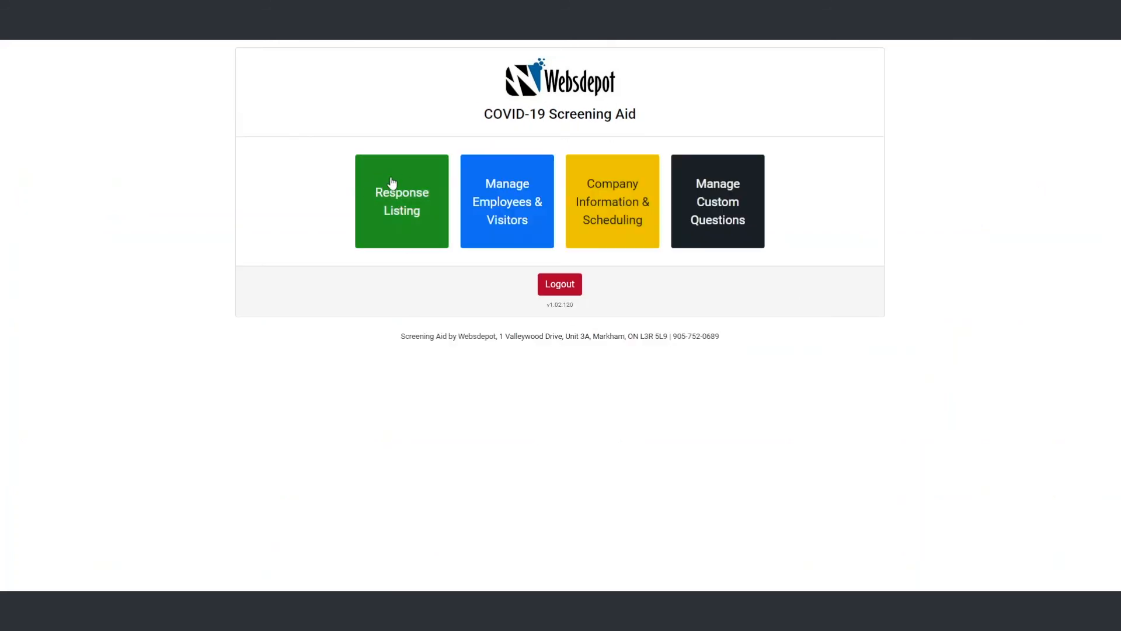
pyautogui.click(396, 212)
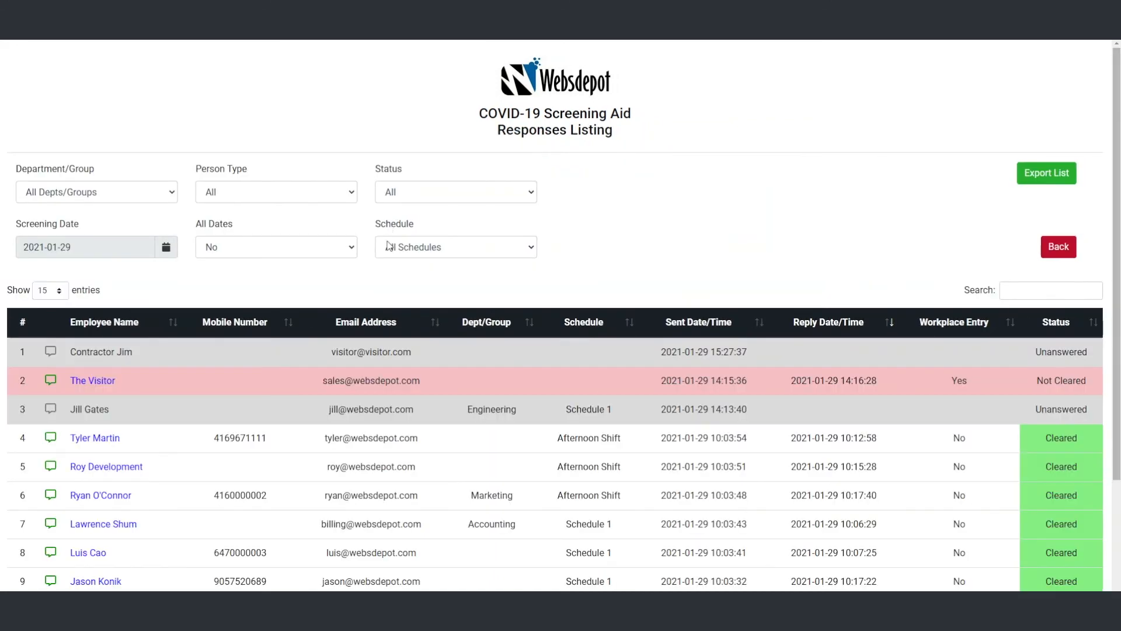
# Sort the responses by status and review the listing's schedules, sent and reply times, and screening statuses.
pyautogui.click(1058, 328)
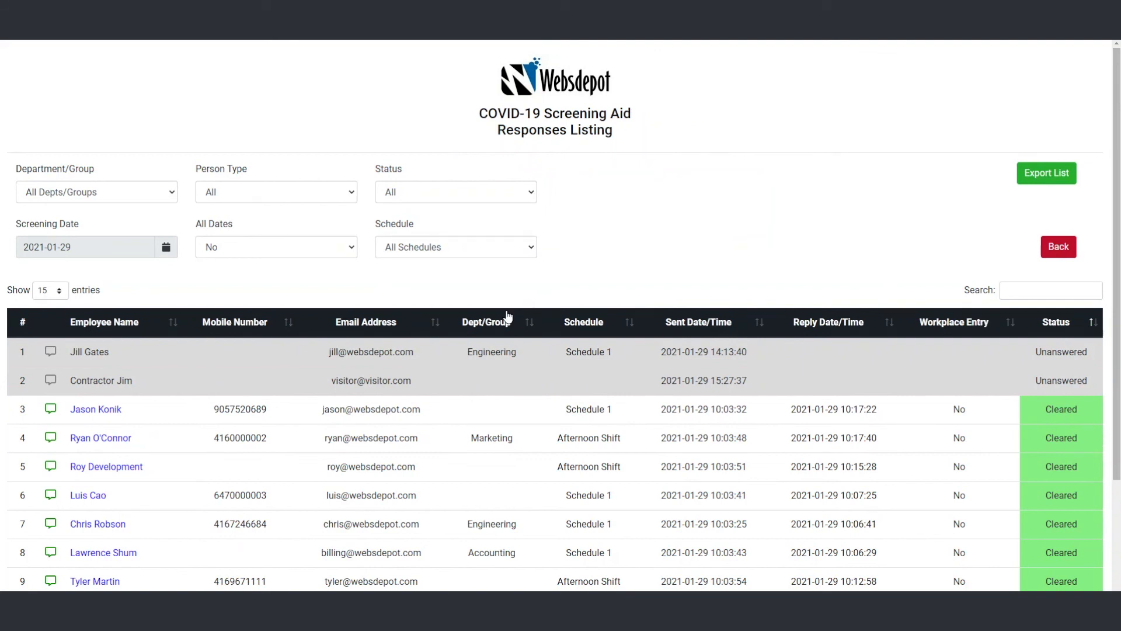
pyautogui.scroll(-2, 355, 397)
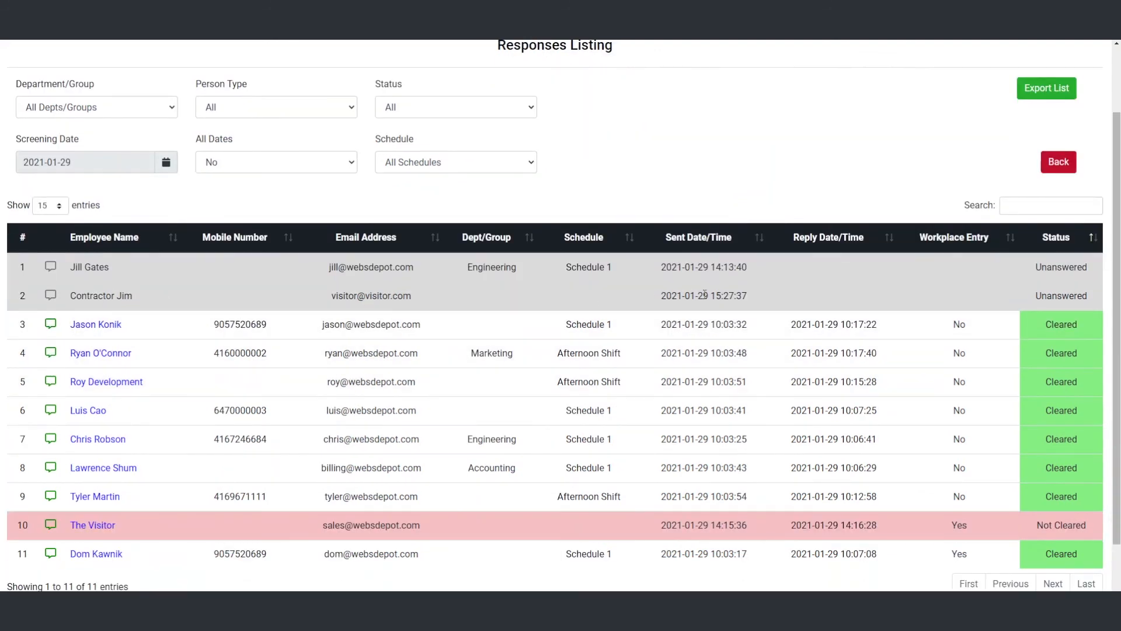
pyautogui.scroll(2, 593, 358)
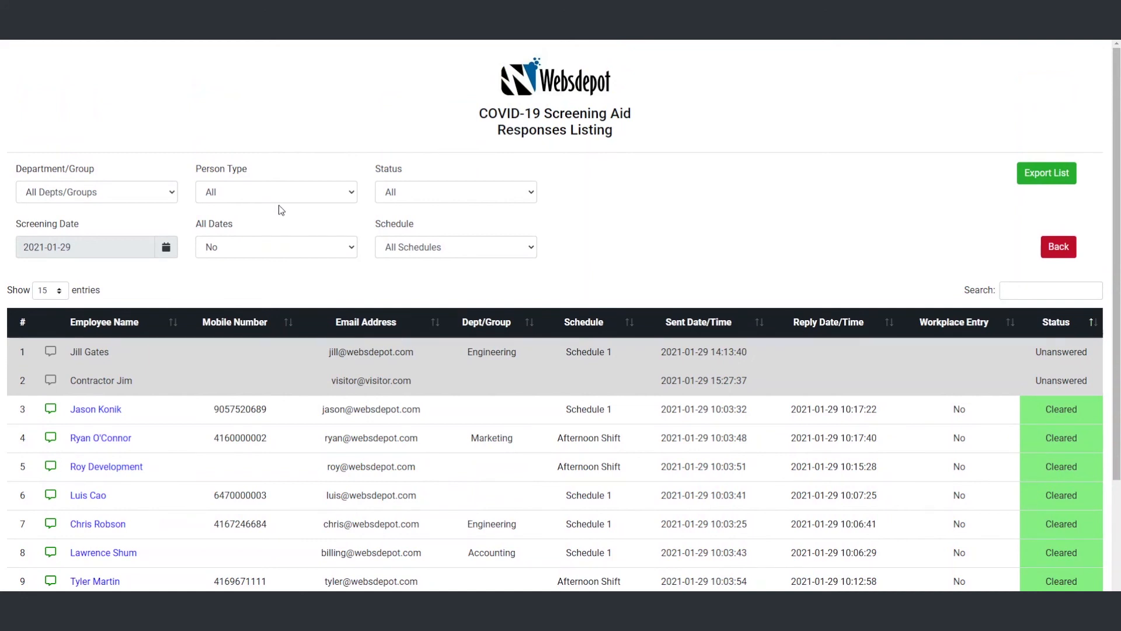
pyautogui.scroll(-3, 301, 440)
pyautogui.scroll(3, 301, 440)
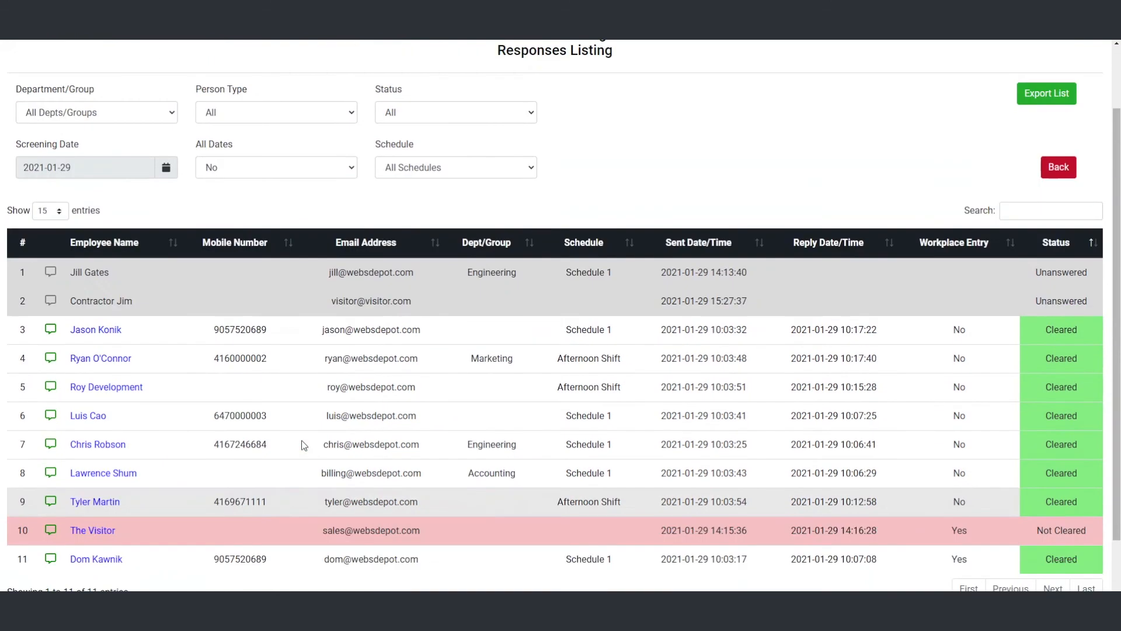
pyautogui.scroll(-3, 303, 440)
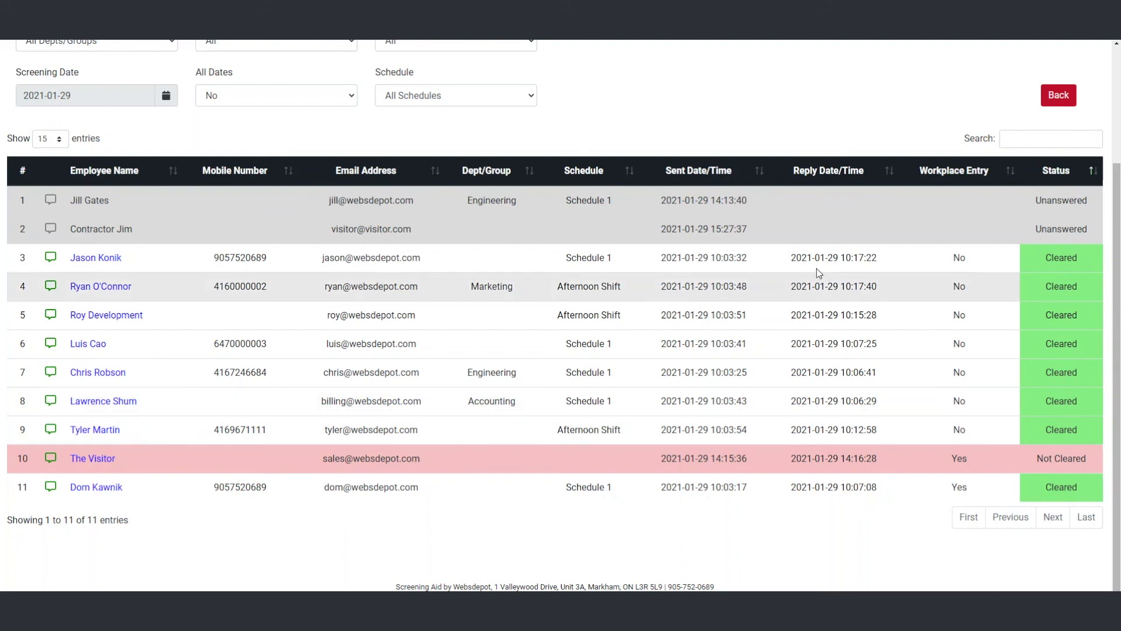
pyautogui.scroll(2, 762, 218)
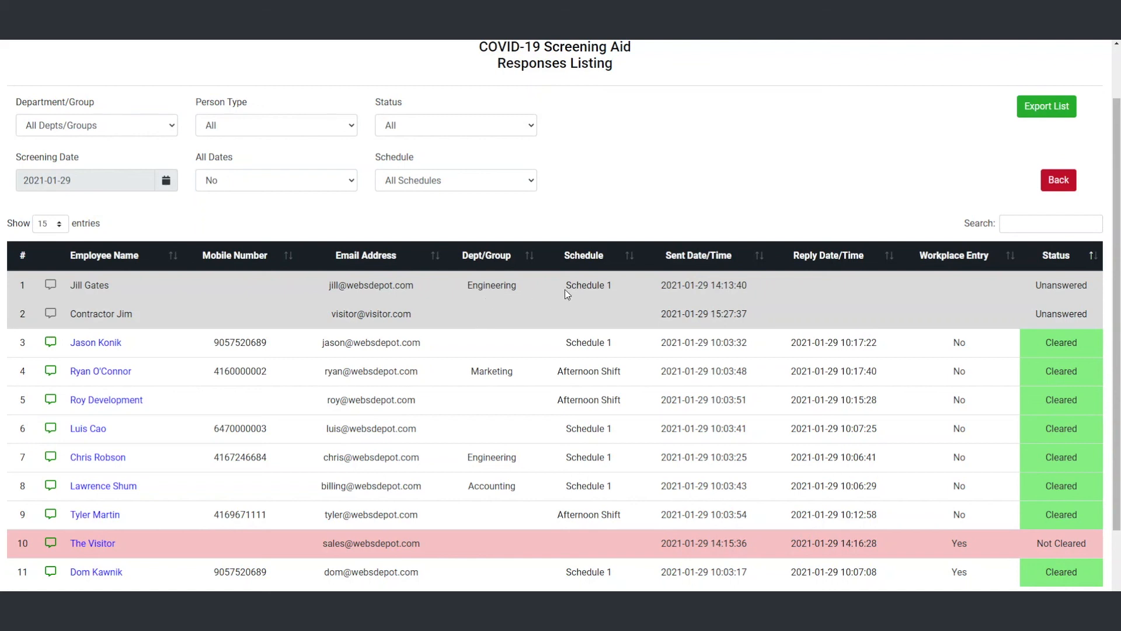
# Sort the responses by schedule, and filter them to Schedule 1 and the Engineering department.
pyautogui.click(585, 257)
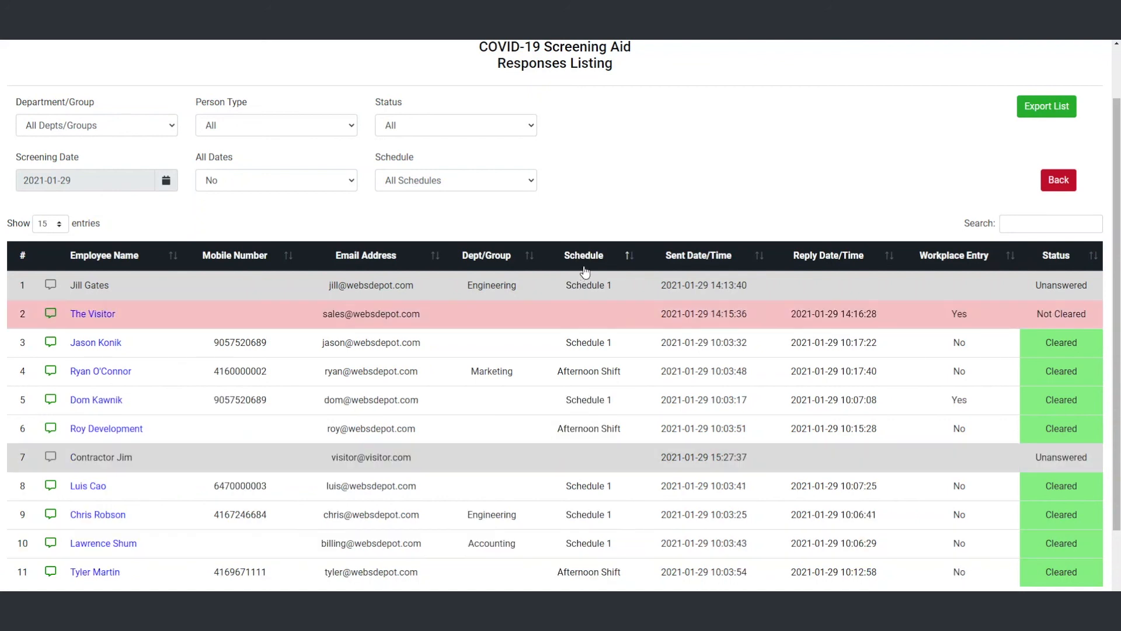
pyautogui.click(501, 184)
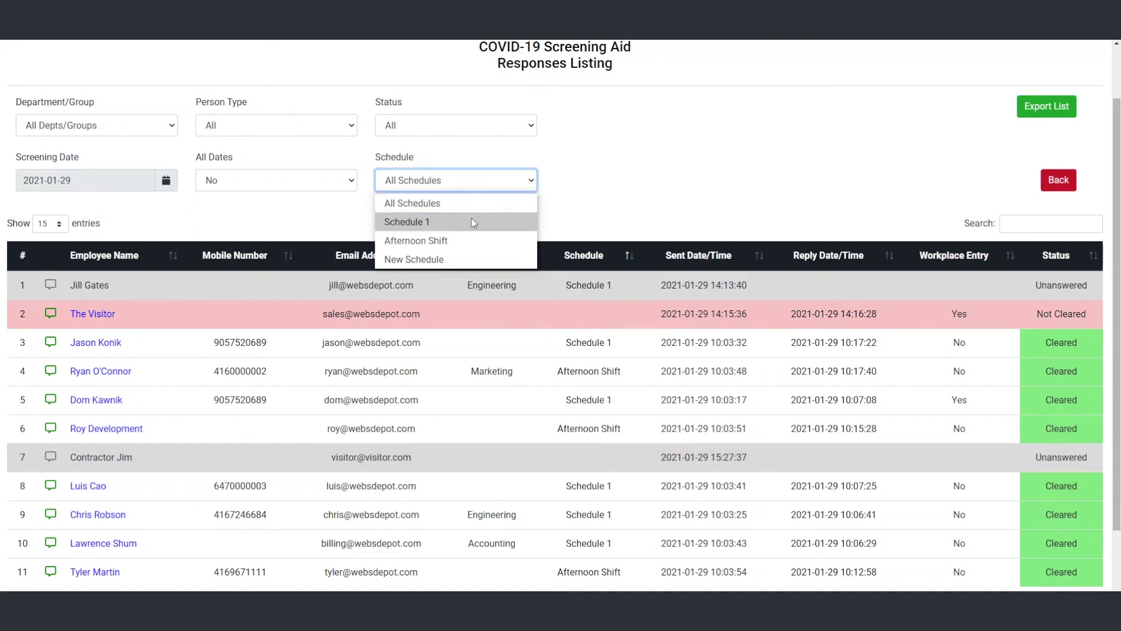
pyautogui.click(473, 222)
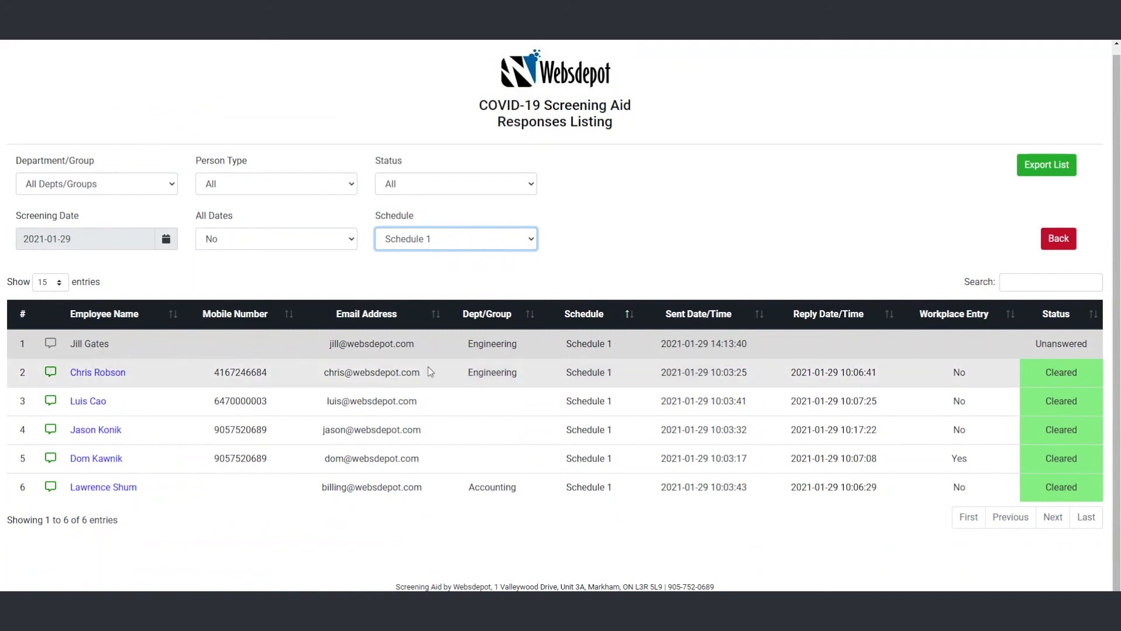
pyautogui.click(94, 187)
pyautogui.click(75, 245)
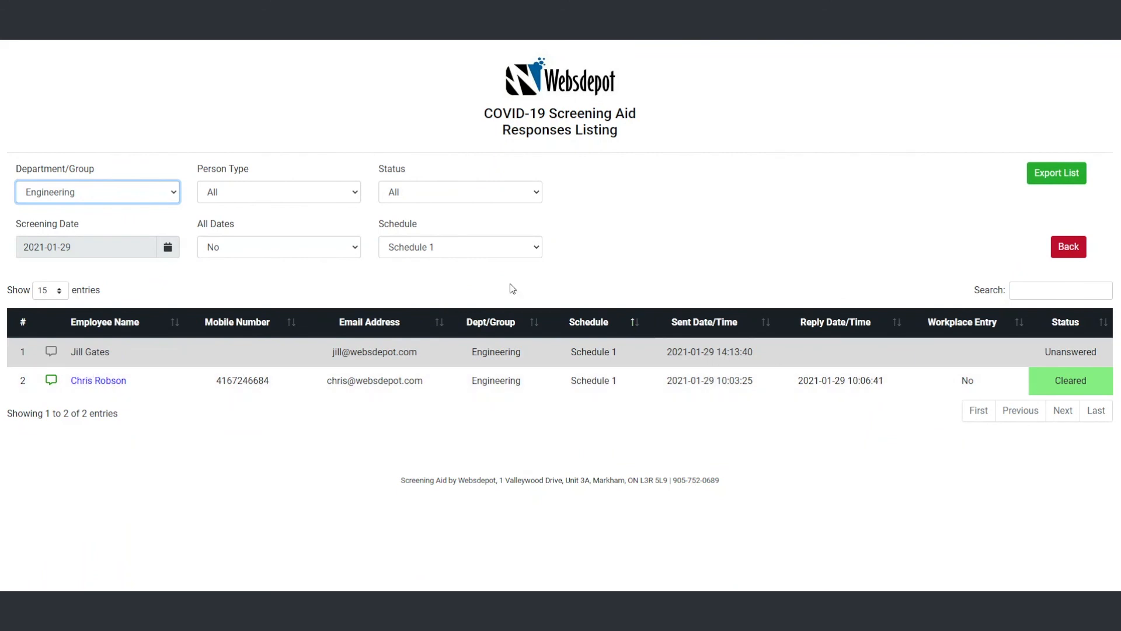
# Reset the department filter to All Depts/Groups, and filter the responses to the Afternoon Shift schedule.
pyautogui.click(156, 192)
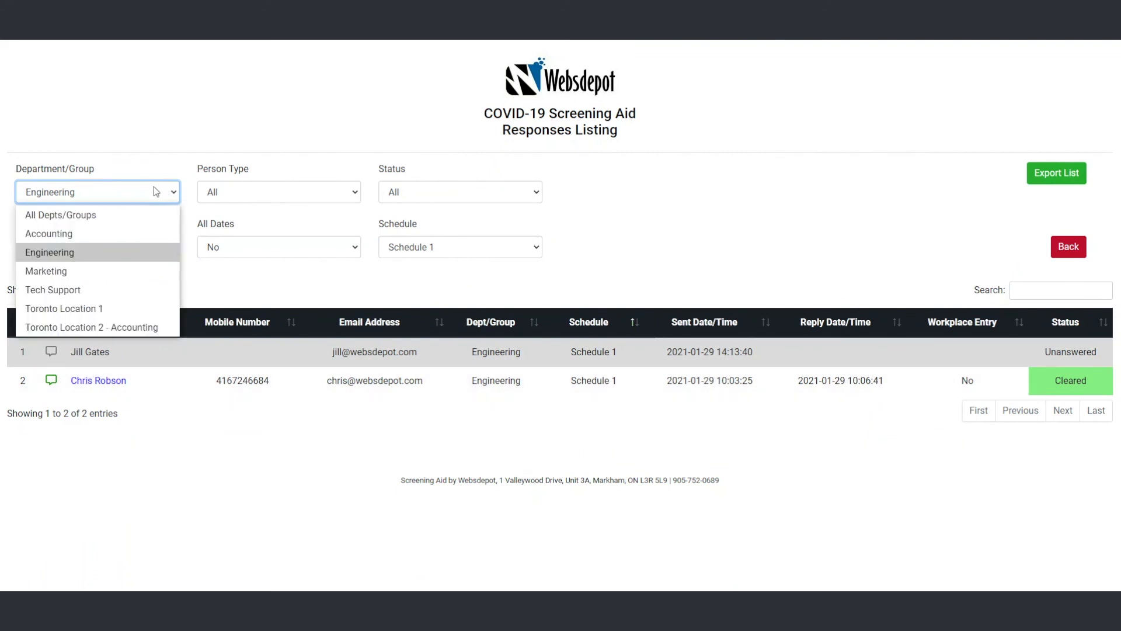
pyautogui.click(88, 217)
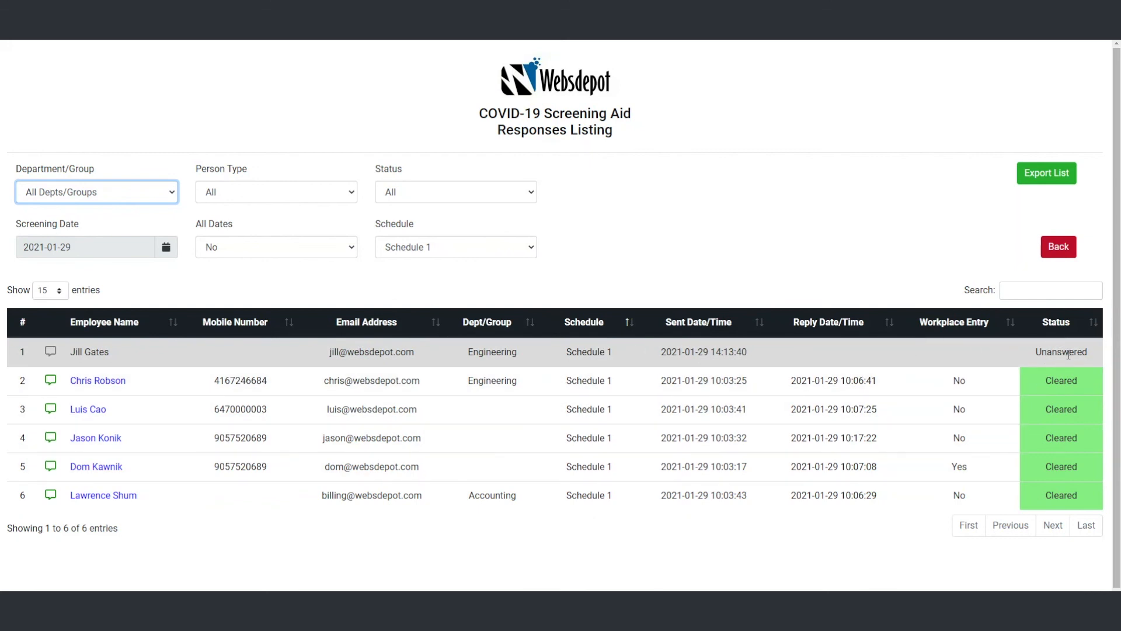
pyautogui.click(531, 251)
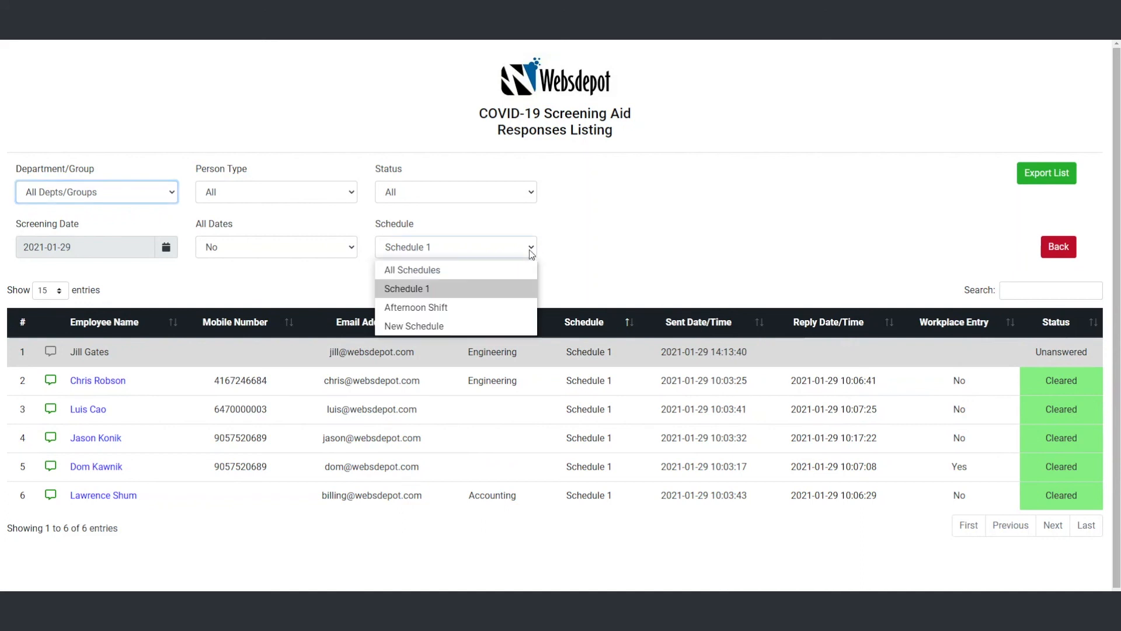
pyautogui.click(451, 308)
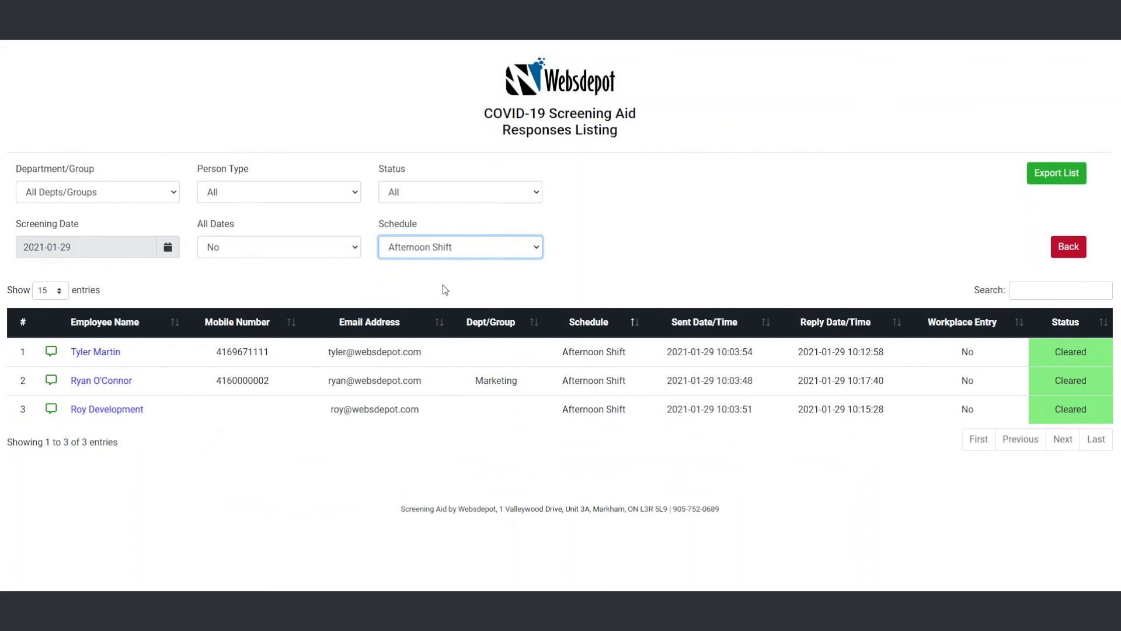
# Show the responses for All Schedules, and examine the listing's sent times and its Not Cleared and Unanswered statuses.
pyautogui.click(458, 247)
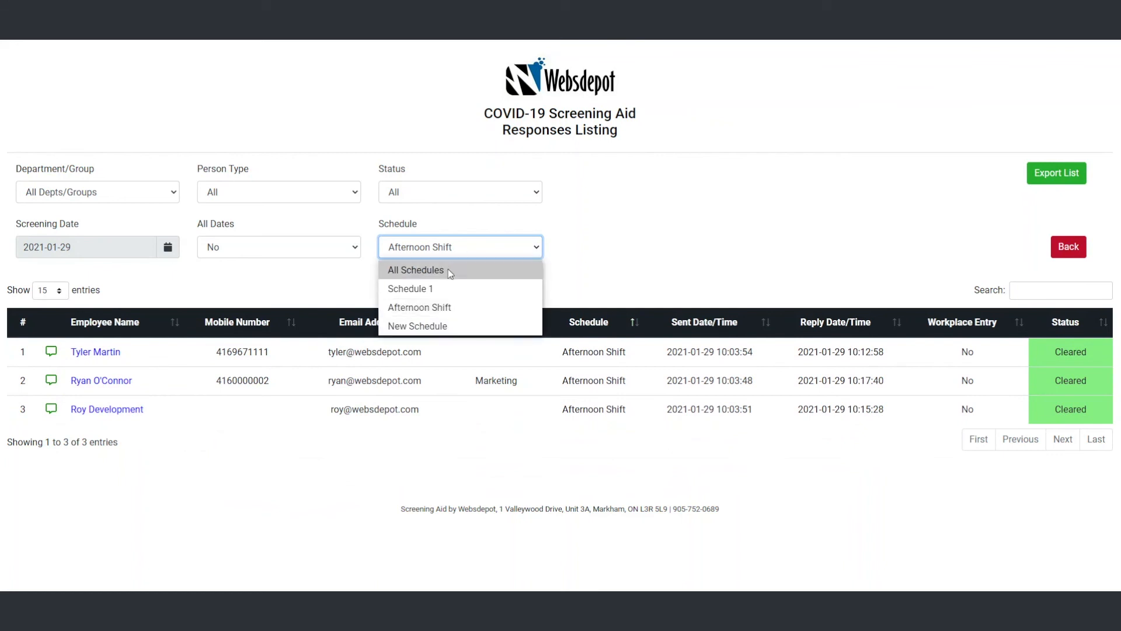
pyautogui.click(448, 269)
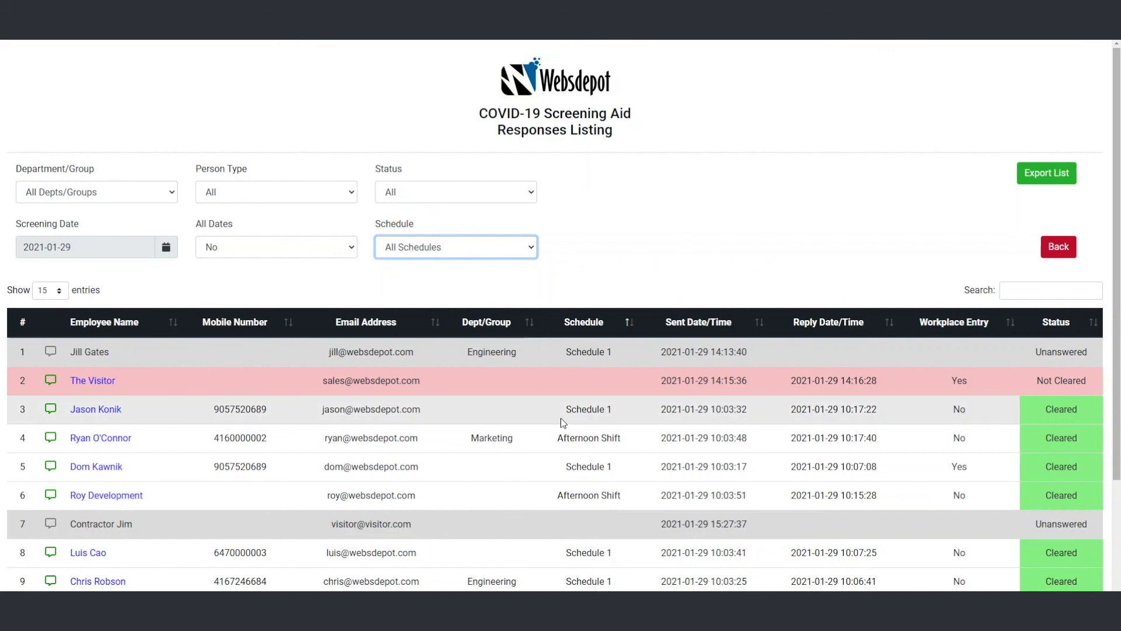
pyautogui.scroll(-3, 561, 418)
pyautogui.scroll(3, 562, 418)
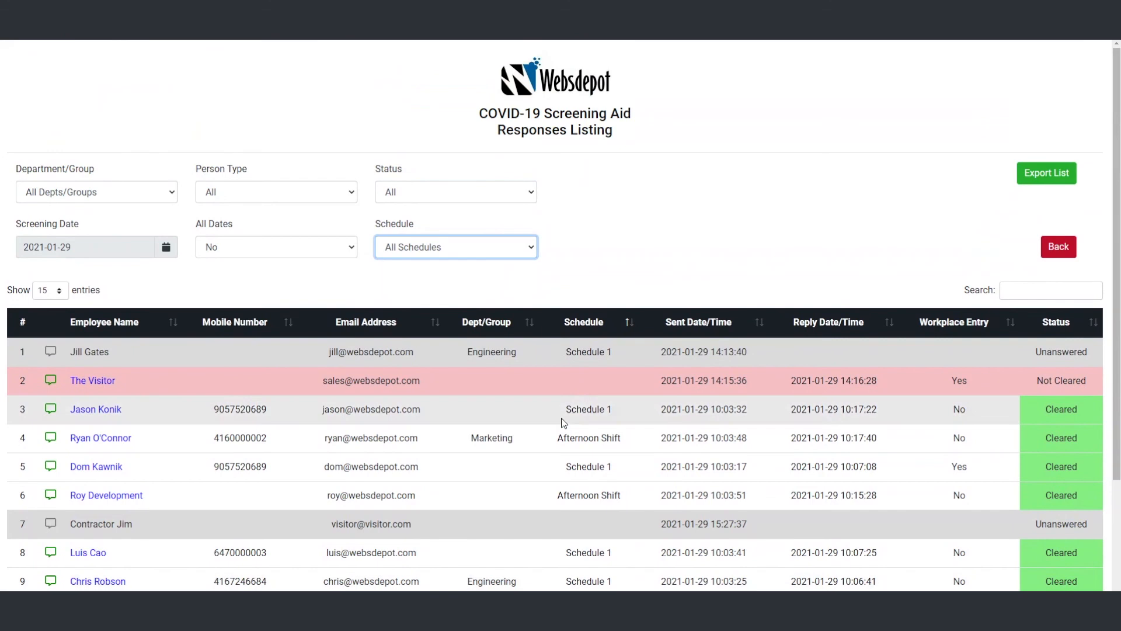
pyautogui.scroll(-3, 439, 399)
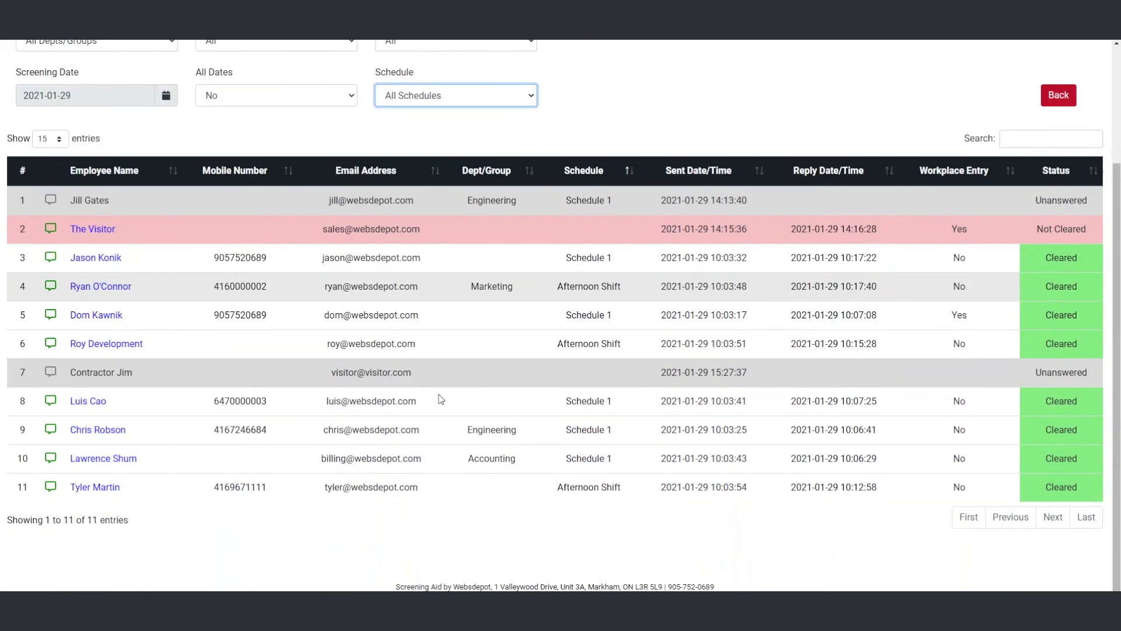
pyautogui.scroll(3, 439, 395)
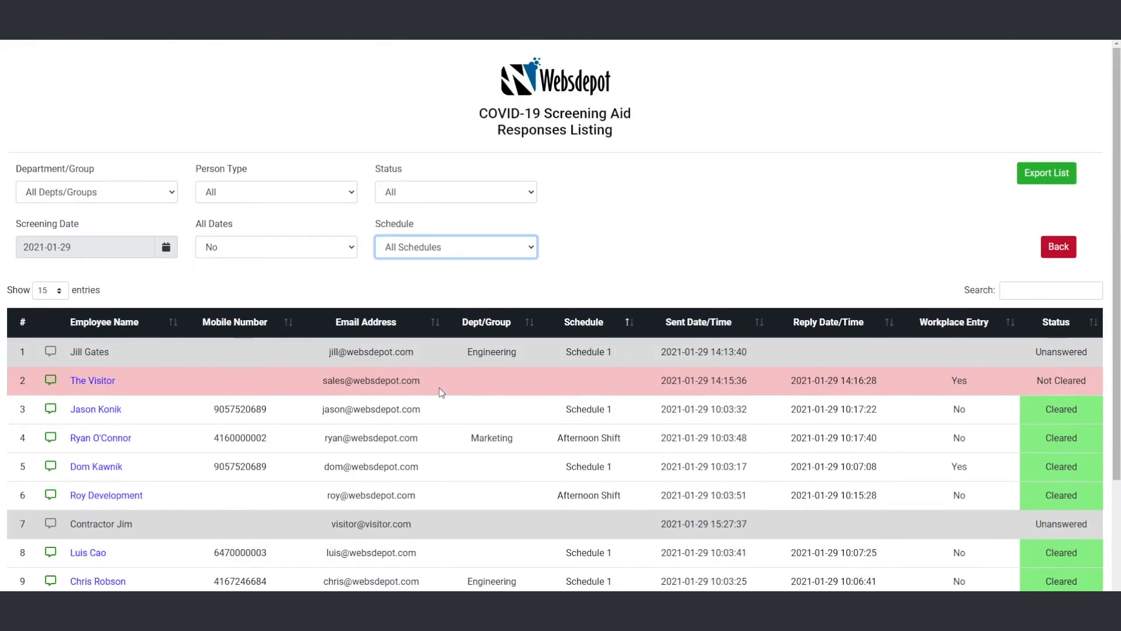
pyautogui.moveTo(476, 383); pyautogui.dragTo(711, 381)
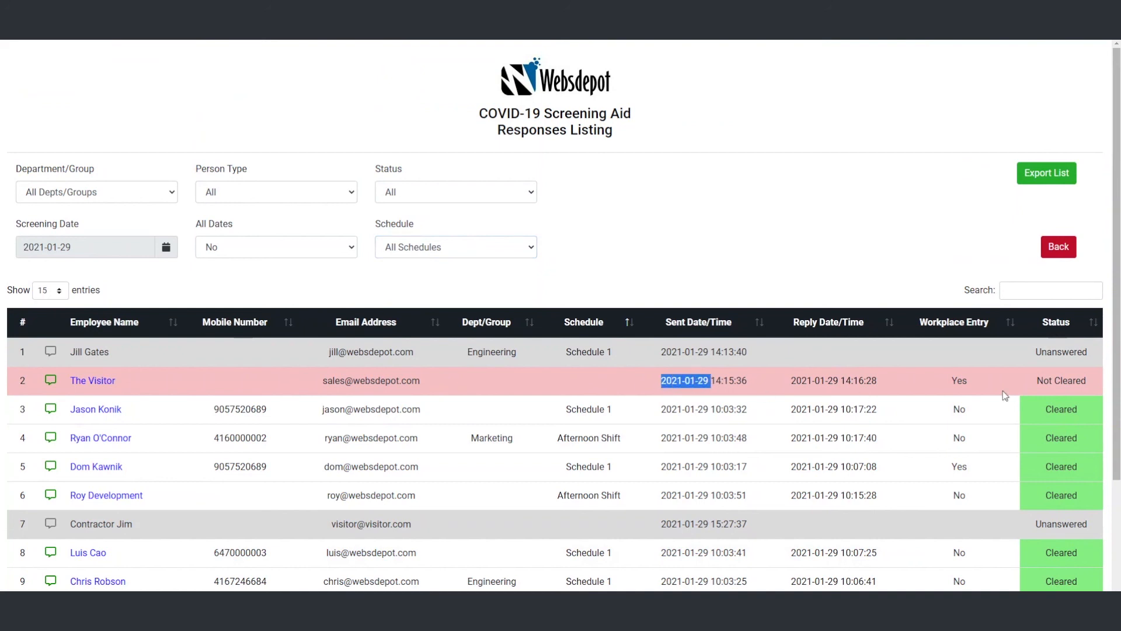
pyautogui.moveTo(1087, 383); pyautogui.dragTo(1036, 383)
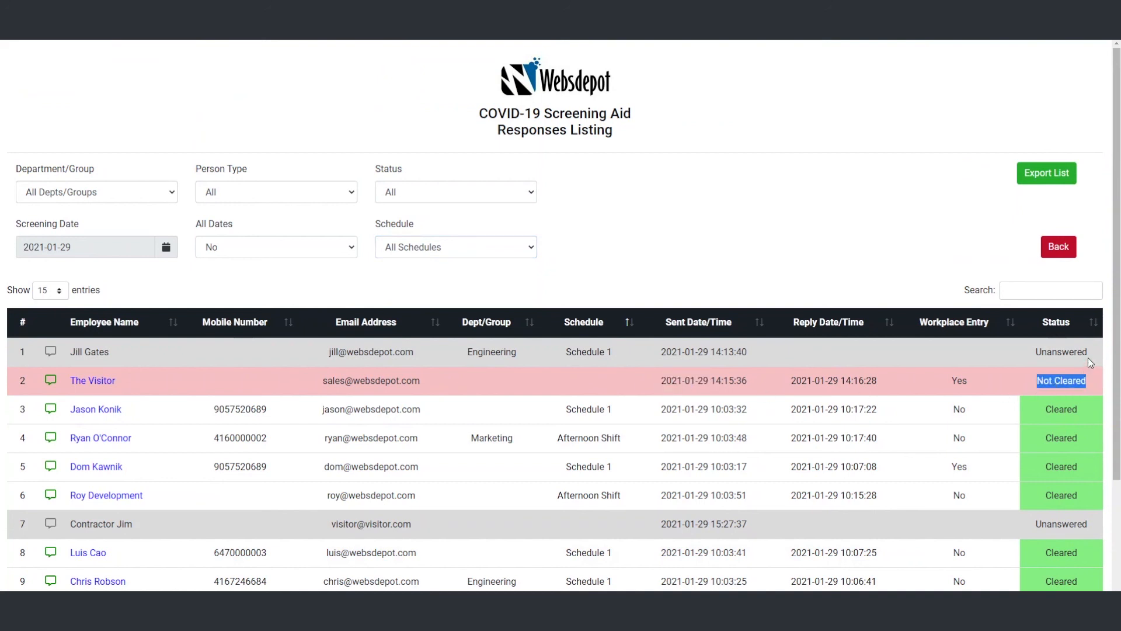
pyautogui.moveTo(1089, 356); pyautogui.dragTo(1035, 356)
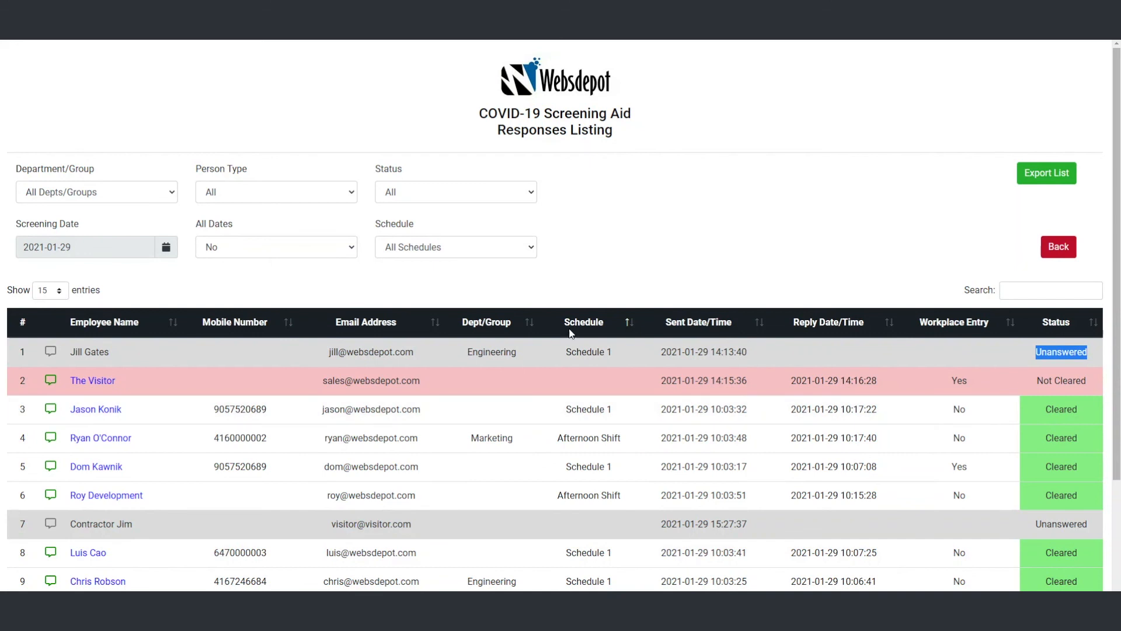
# Filter the responses by the Cleared status, and switch the status filter to Not Cleared.
pyautogui.click(440, 194)
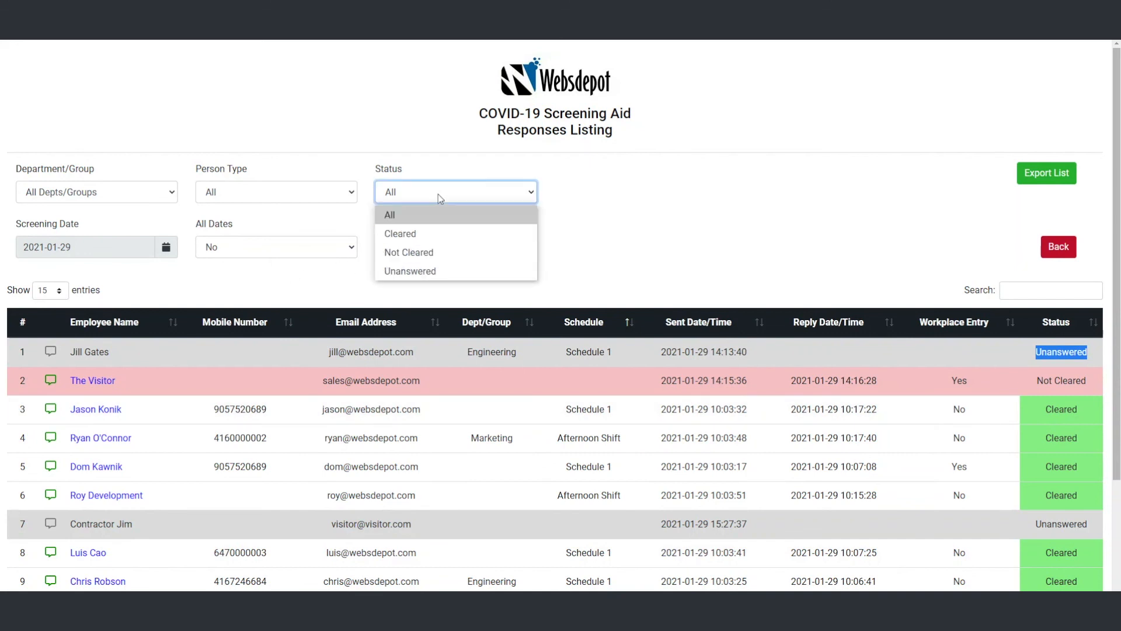
pyautogui.click(431, 234)
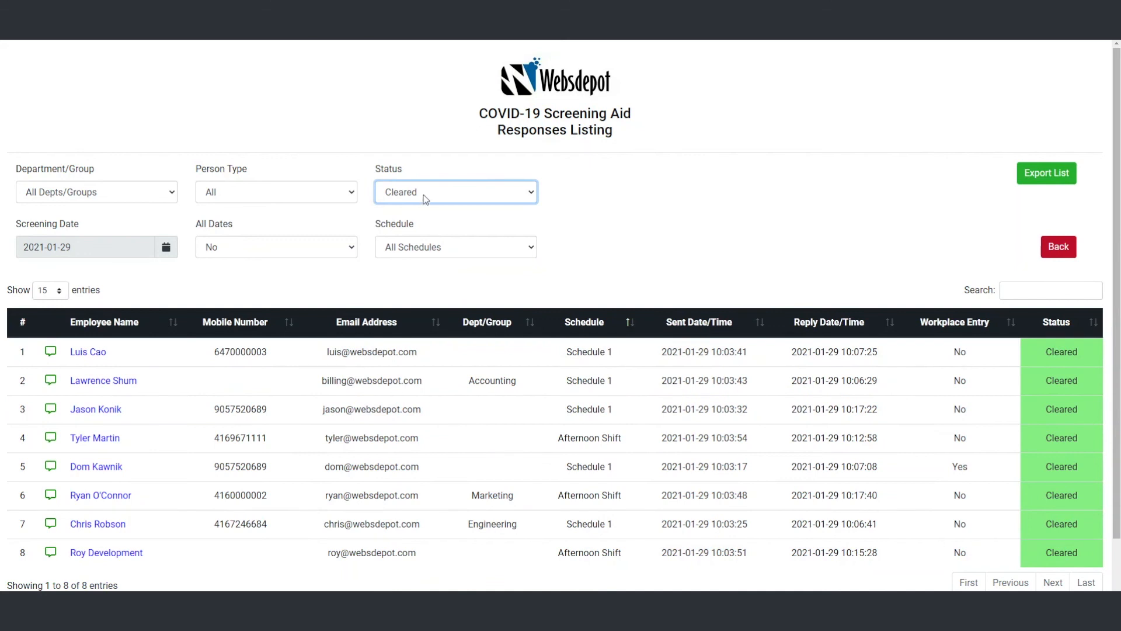
pyautogui.click(424, 191)
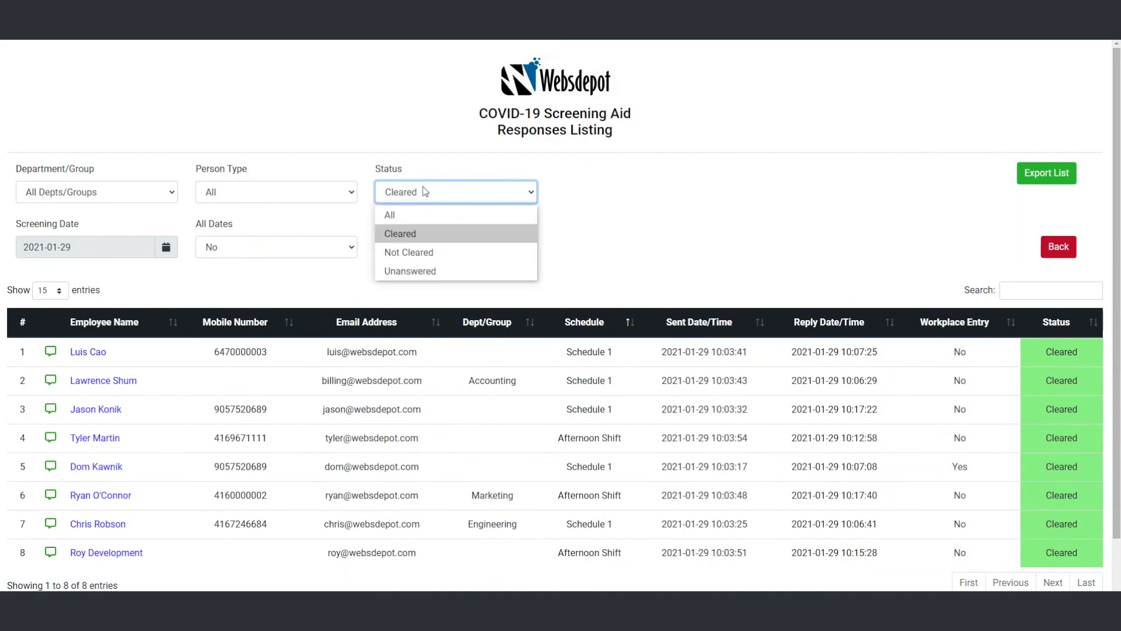
pyautogui.click(411, 258)
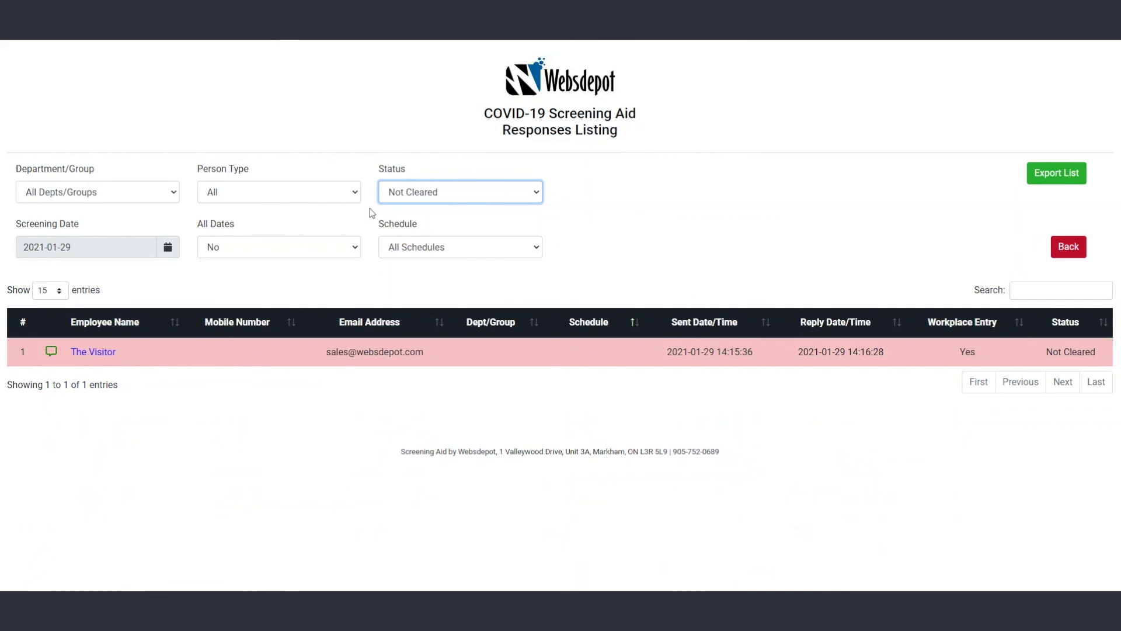
# Filter the Not Cleared responses by person type, first for Visitors and after that for Employees.
pyautogui.click(300, 193)
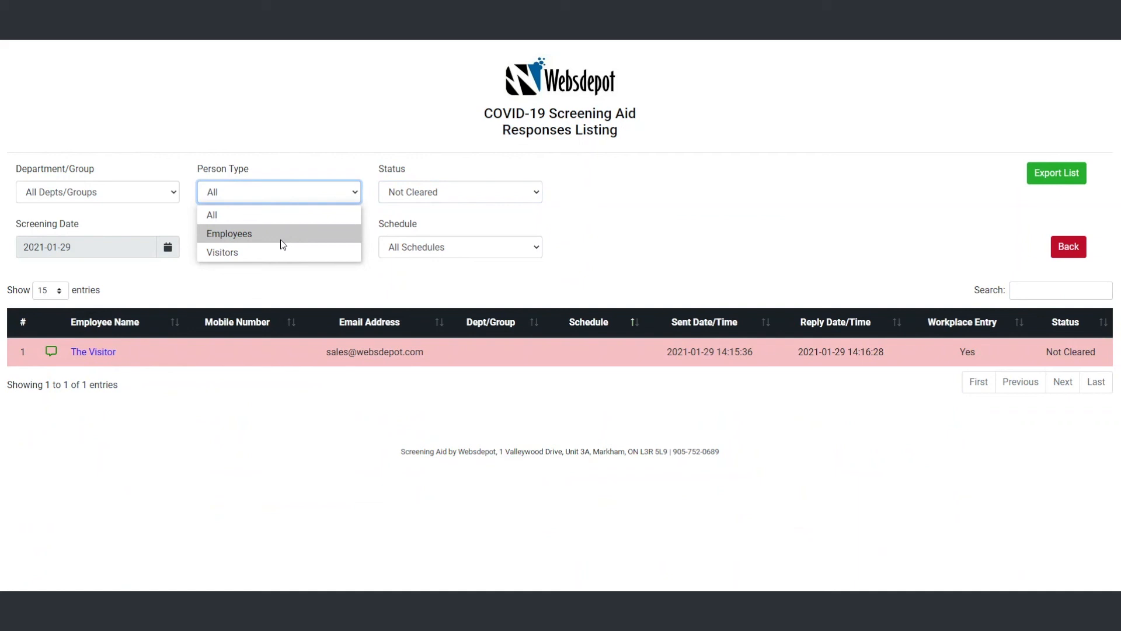
pyautogui.click(223, 252)
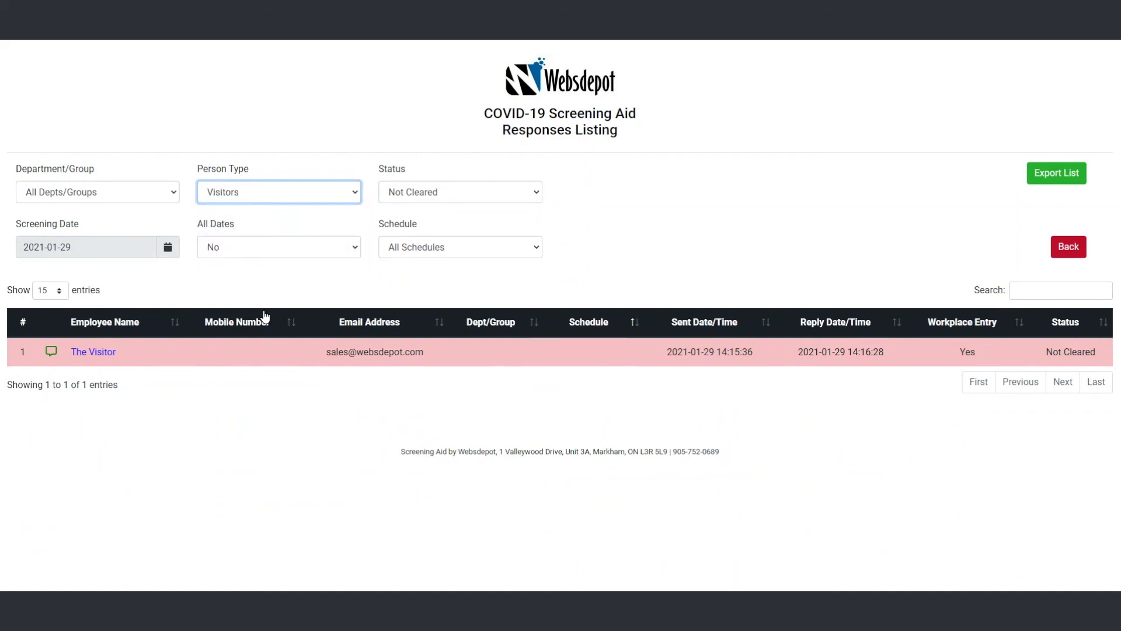
pyautogui.click(304, 196)
pyautogui.click(278, 233)
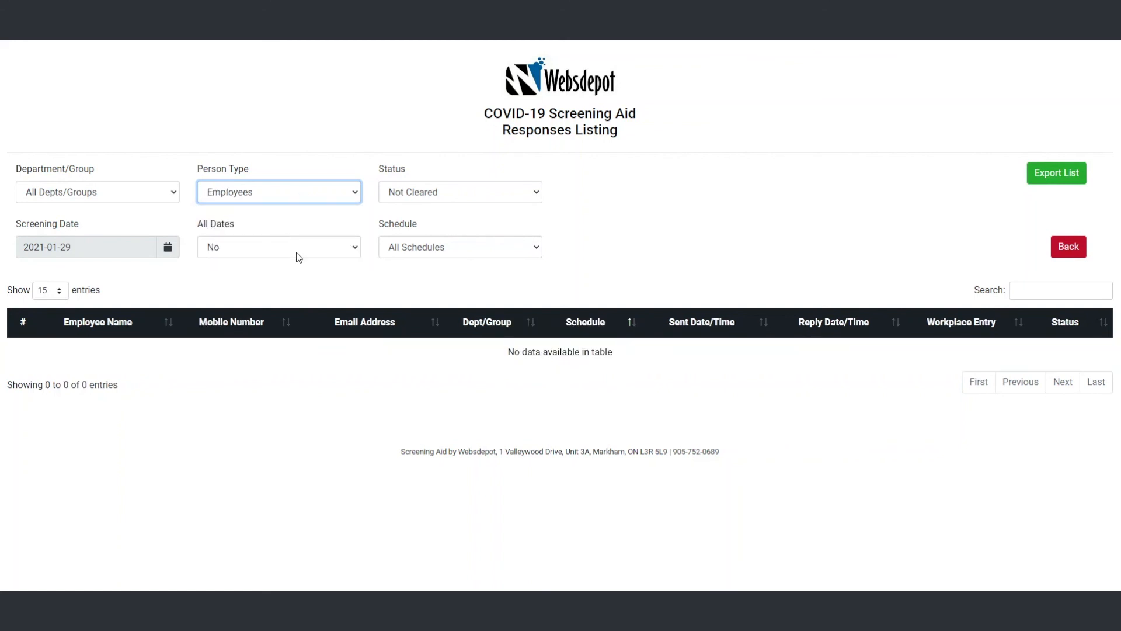
# Set the status filter to All for the employee responses, and narrow it to Cleared.
pyautogui.click(460, 191)
pyautogui.click(451, 214)
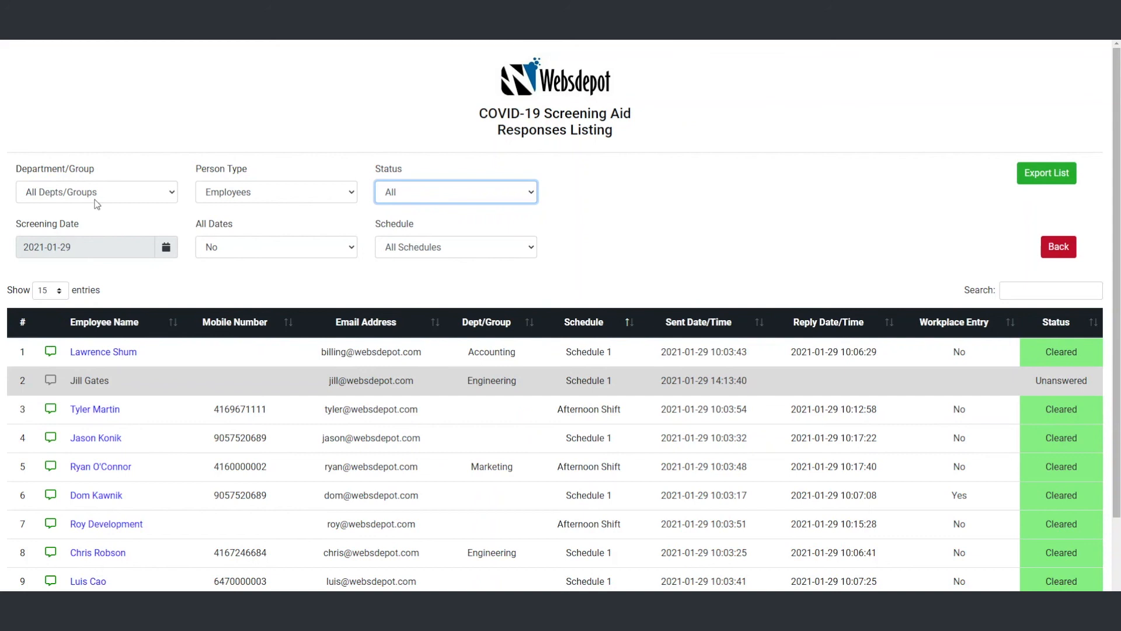
pyautogui.click(1023, 290)
pyautogui.click(435, 191)
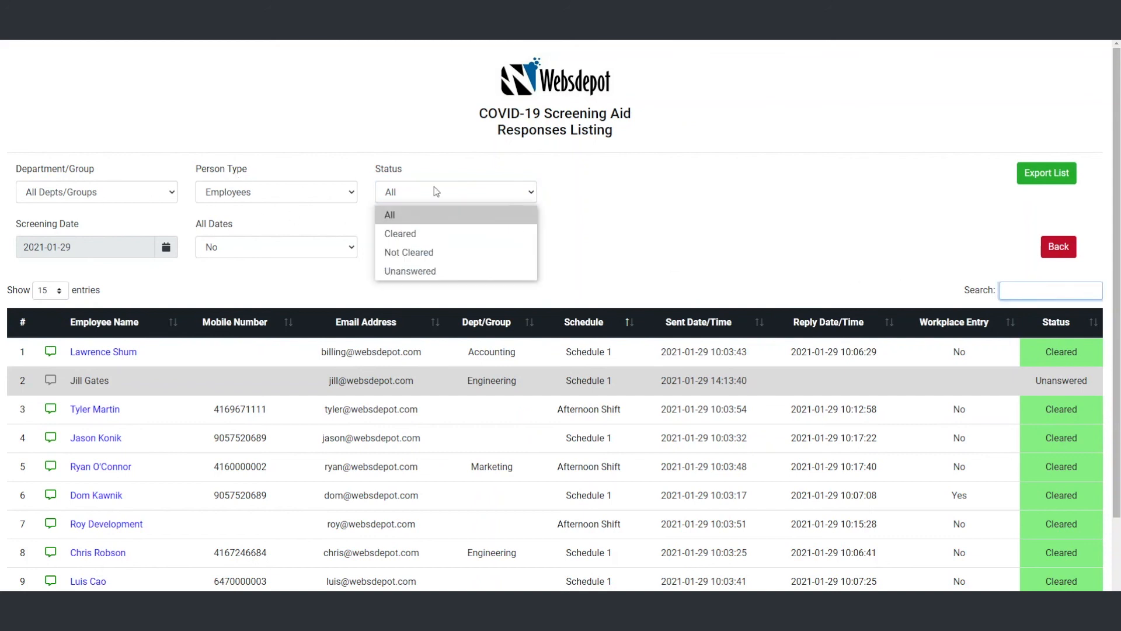
pyautogui.click(429, 229)
# Search the cleared employee responses for "la".
pyautogui.click(1025, 290)
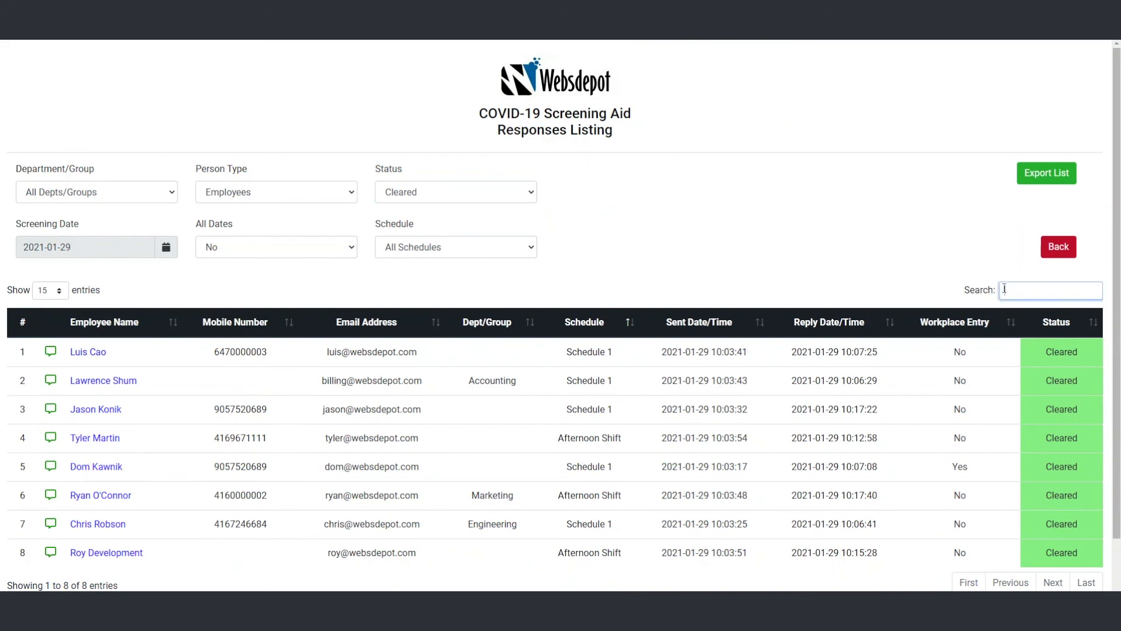
pyautogui.write('dfdfd')
pyautogui.press('BackSpace')
pyautogui.press('BackSpace')
pyautogui.press('BackSpace')
pyautogui.press('BackSpace')
pyautogui.write('la')
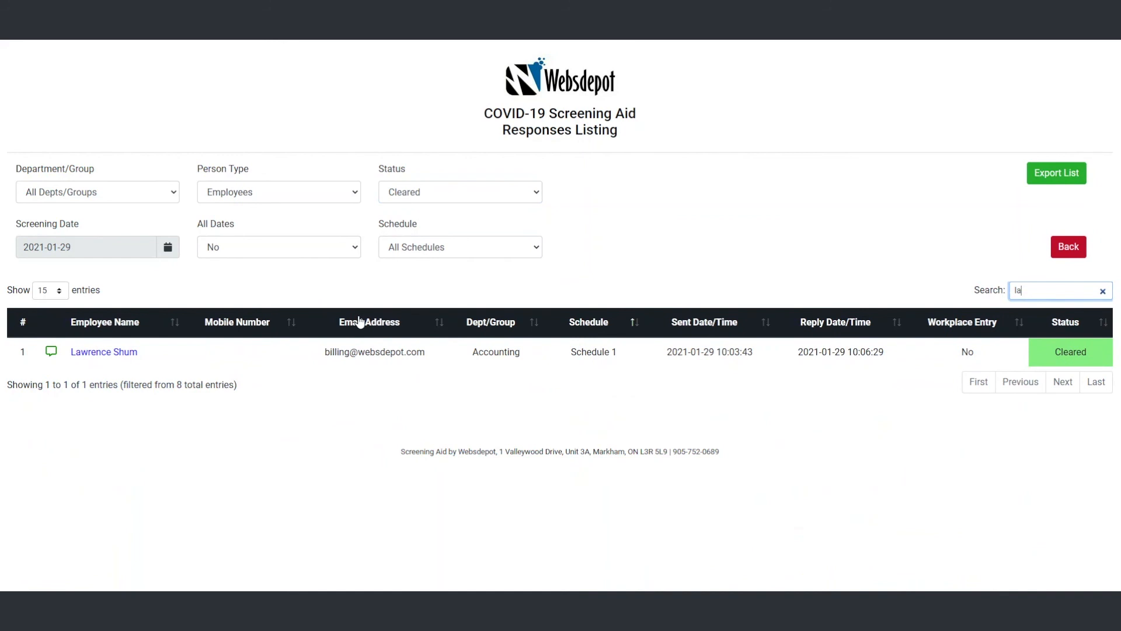
# Save the comment "temp ok" on the Accounting employee's response, and reopen the response to check its previous comments.
pyautogui.click(51, 354)
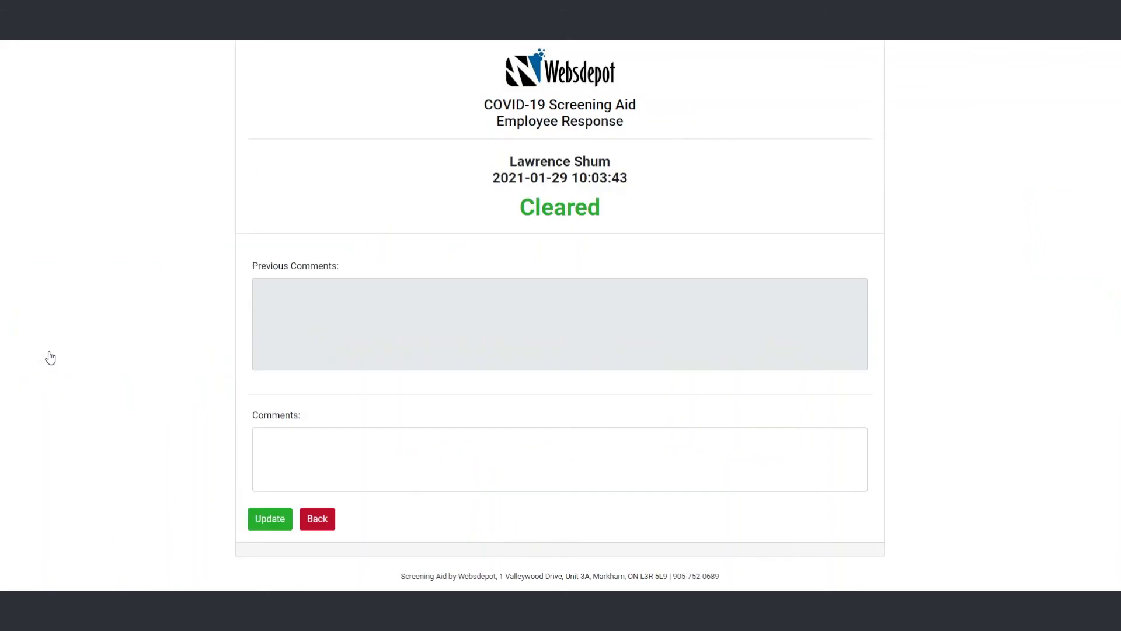
pyautogui.click(289, 441)
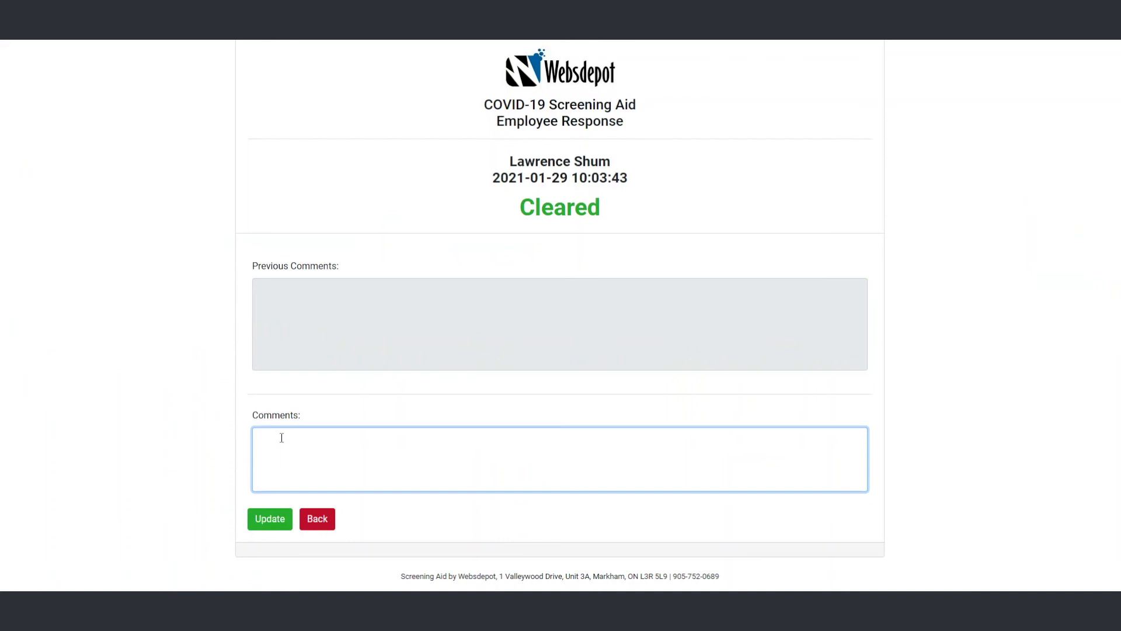
pyautogui.write('temp ok')
pyautogui.click(270, 518)
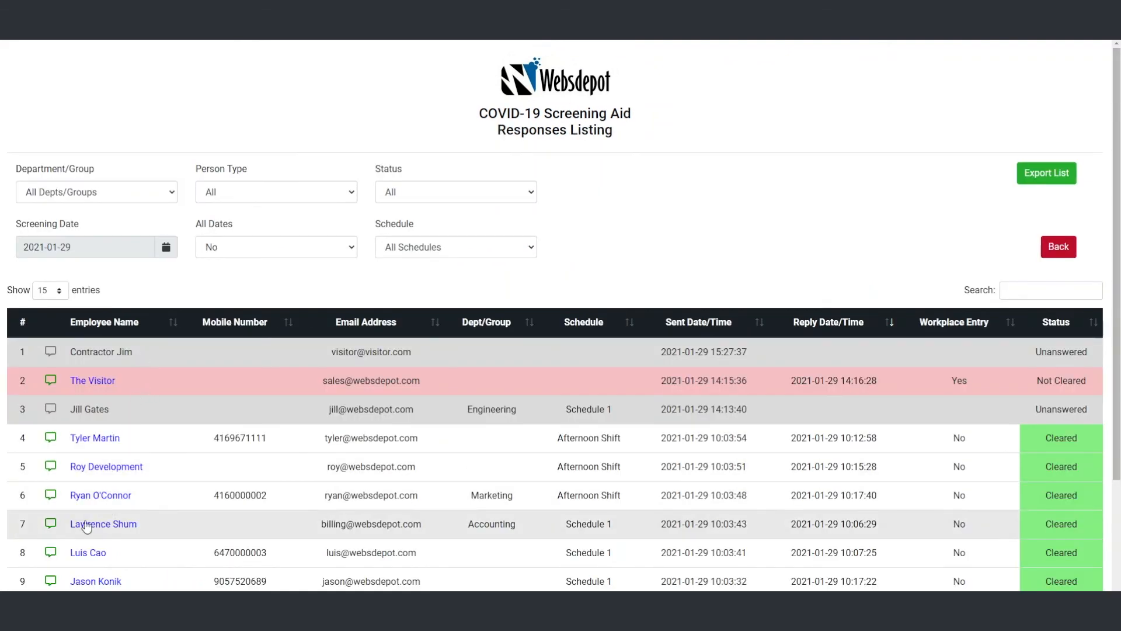
pyautogui.click(50, 525)
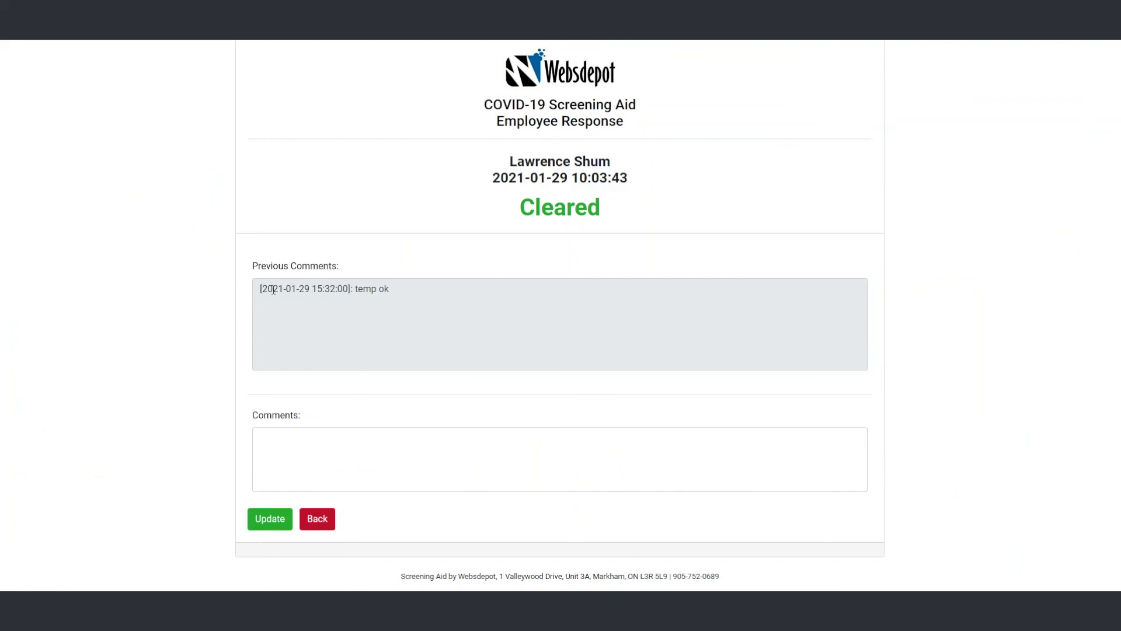
pyautogui.click(318, 519)
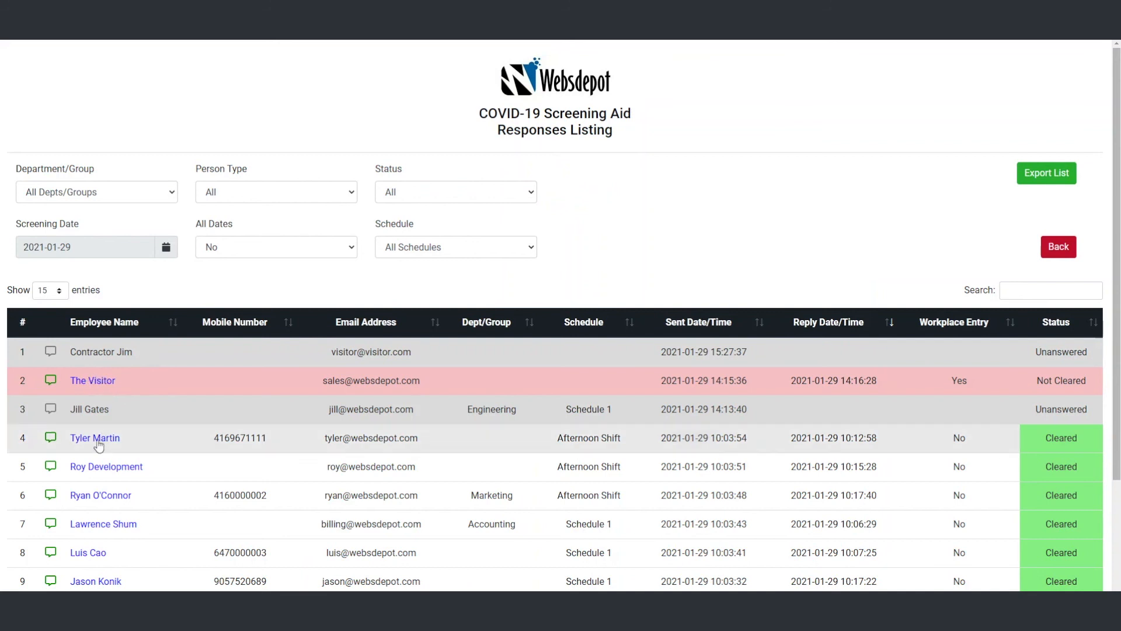
# Open the response of The Visitor and review the answers to the screening questions.
pyautogui.click(94, 382)
pyautogui.scroll(-1, 629, 372)
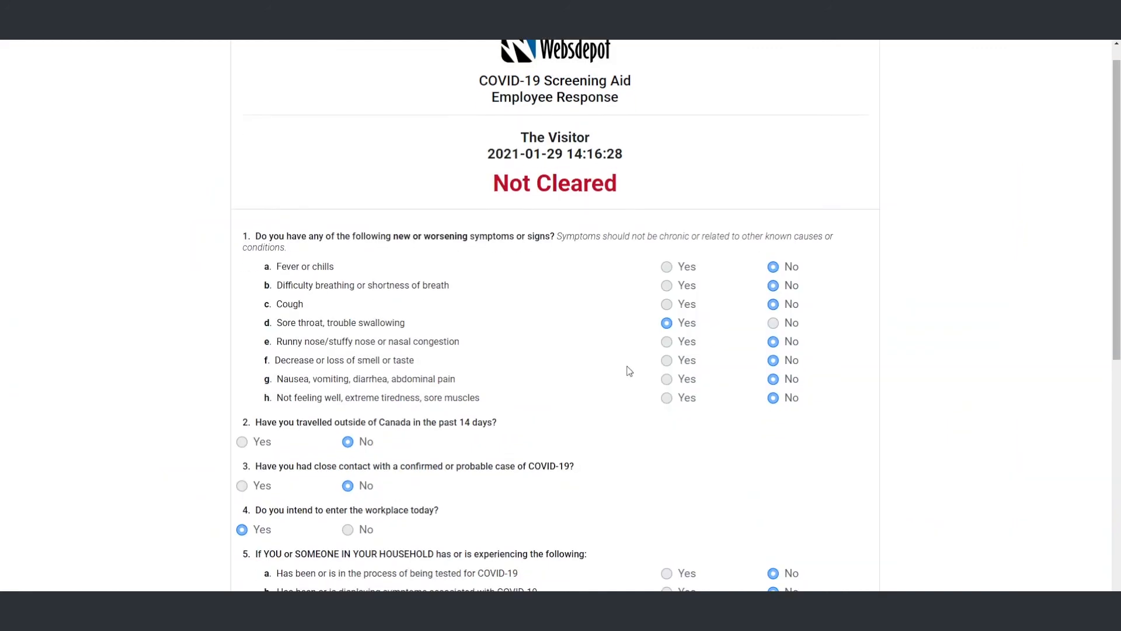
pyautogui.scroll(-1, 629, 371)
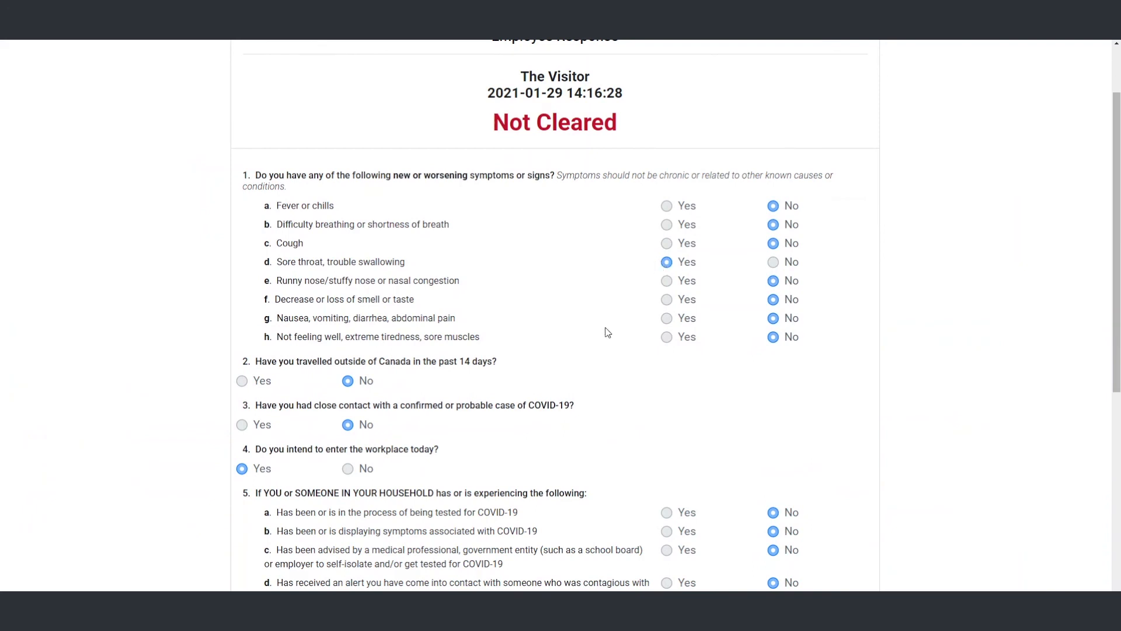
pyautogui.scroll(-6, 534, 343)
# Add the comment "sore throat in error." to the visitor's response, recheck the symptom answers, and save the update.
pyautogui.click(604, 453)
pyautogui.write('sor')
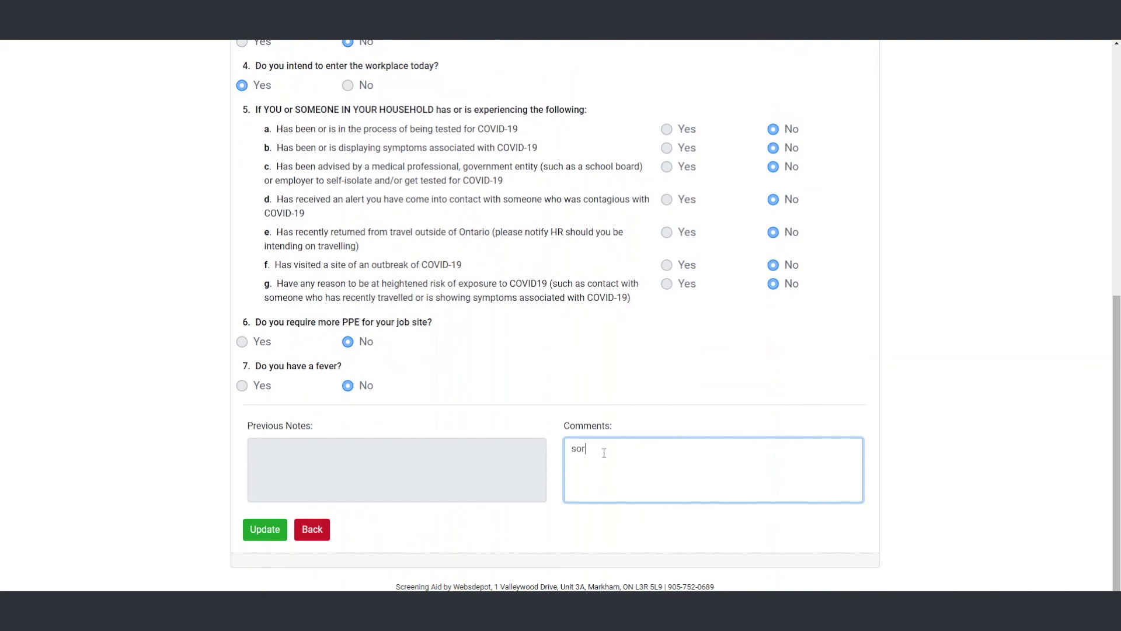
pyautogui.write('e thero')
pyautogui.press('BackSpace')
pyautogui.press('BackSpace')
pyautogui.press('BackSpace')
pyautogui.write('roat in error')
pyautogui.scroll(4, 741, 240)
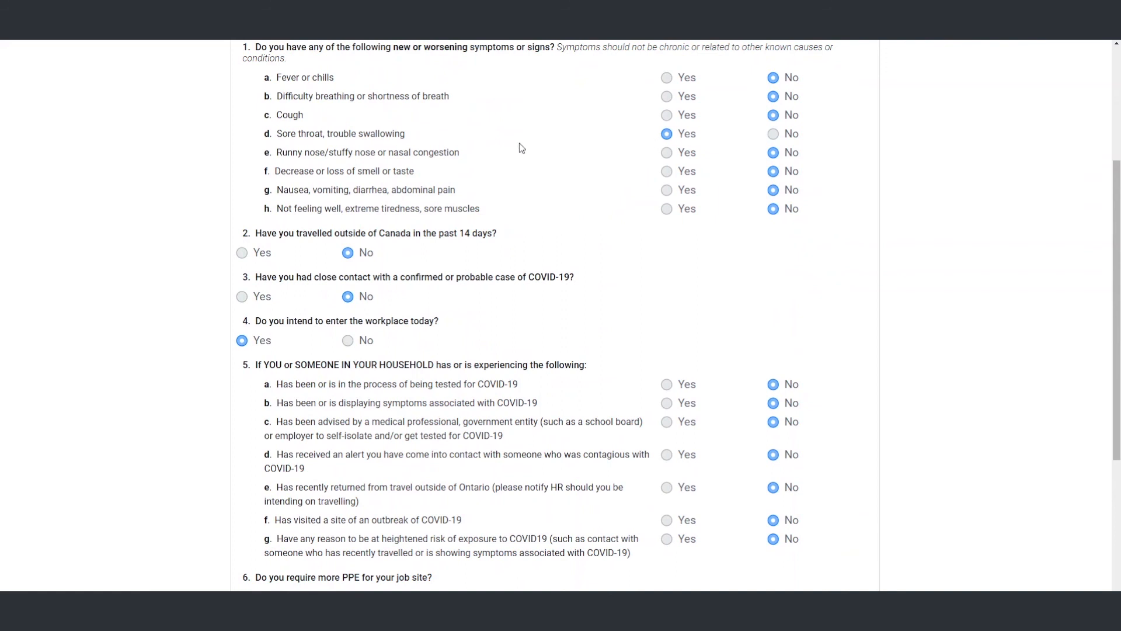
pyautogui.scroll(-4, 499, 212)
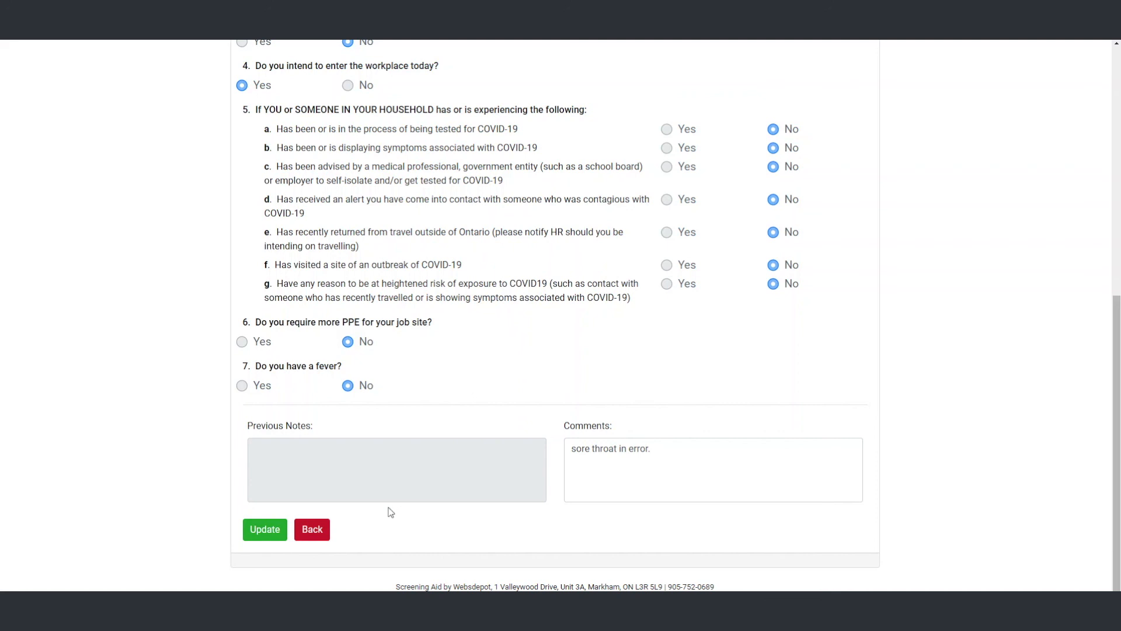
pyautogui.click(265, 530)
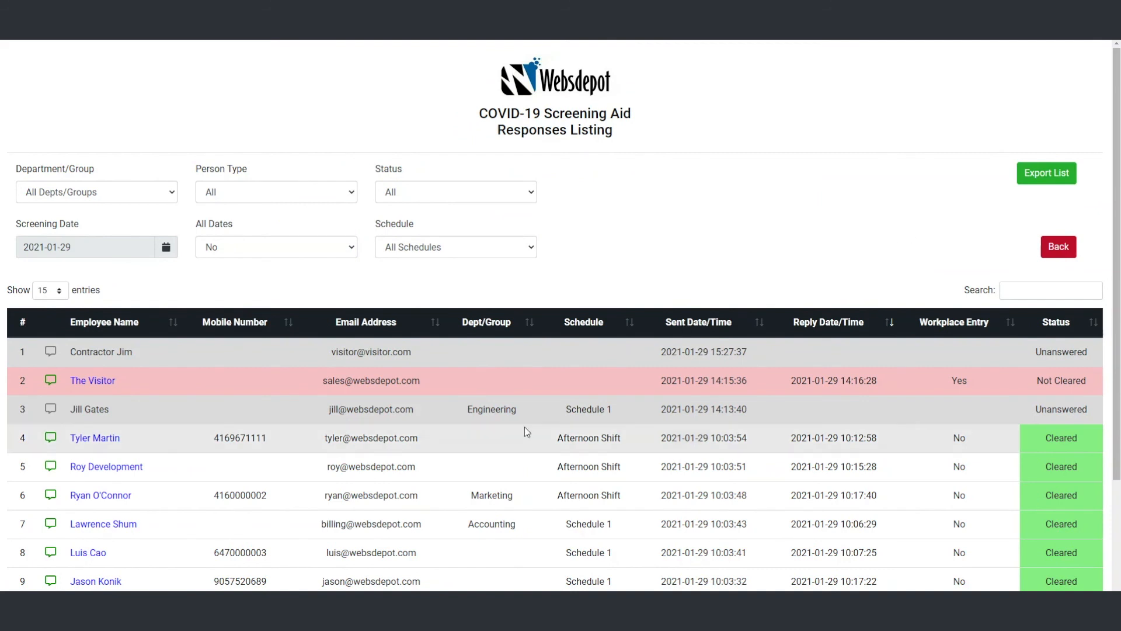
pyautogui.scroll(-3, 523, 421)
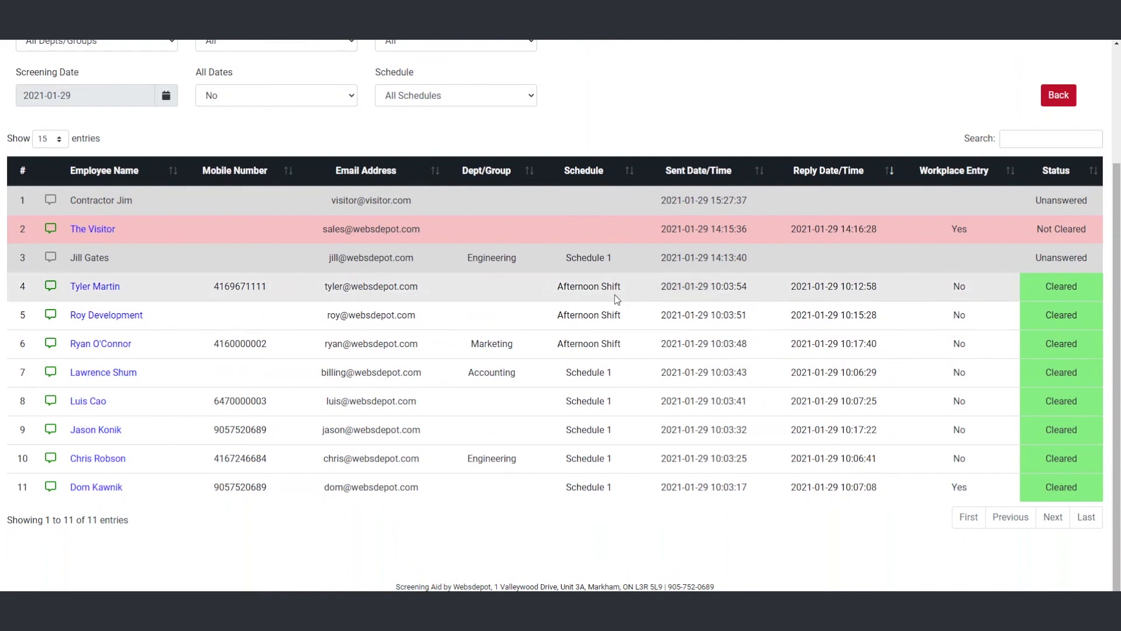
# Examine the export prompt for the response listing, close it without exporting, and return to the main menu.
pyautogui.scroll(3, 583, 334)
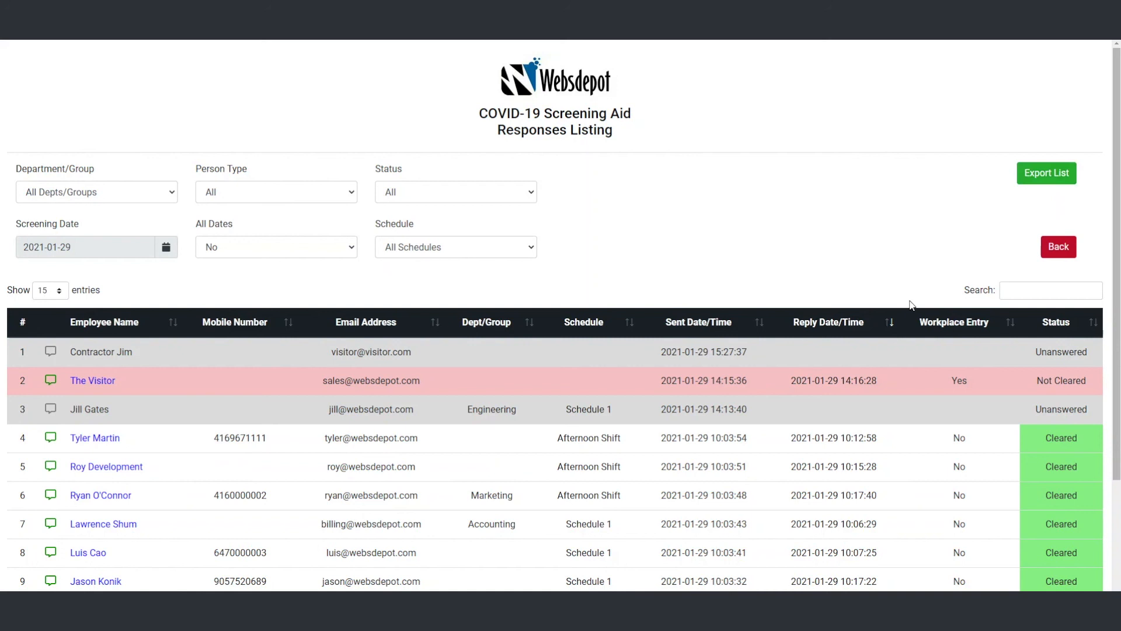
pyautogui.click(1036, 179)
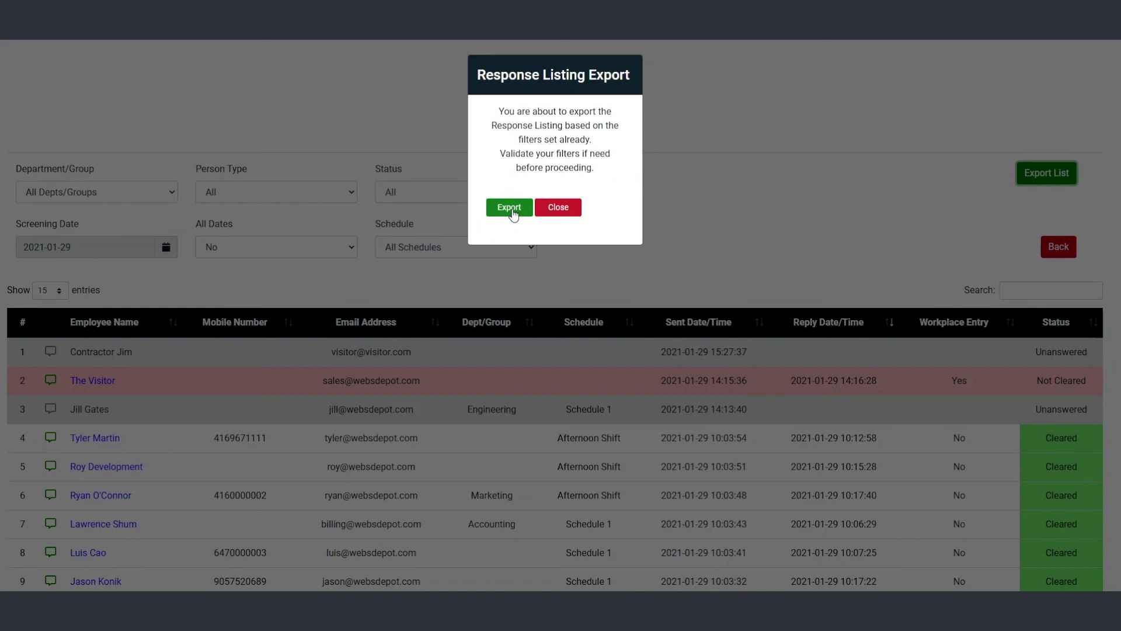
pyautogui.click(567, 211)
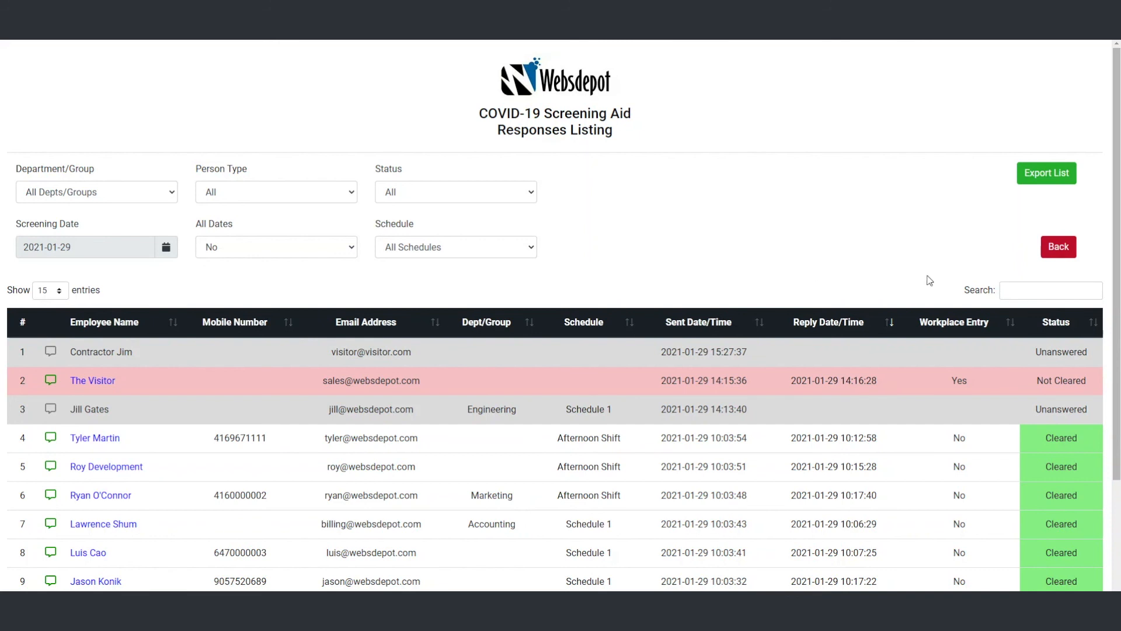
pyautogui.click(1069, 249)
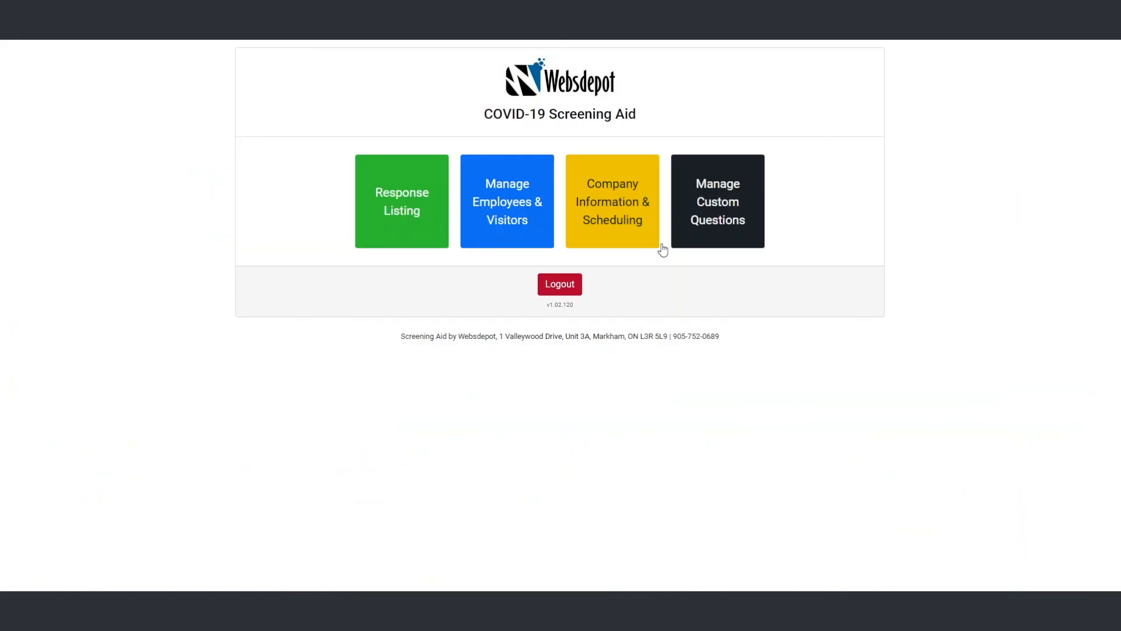
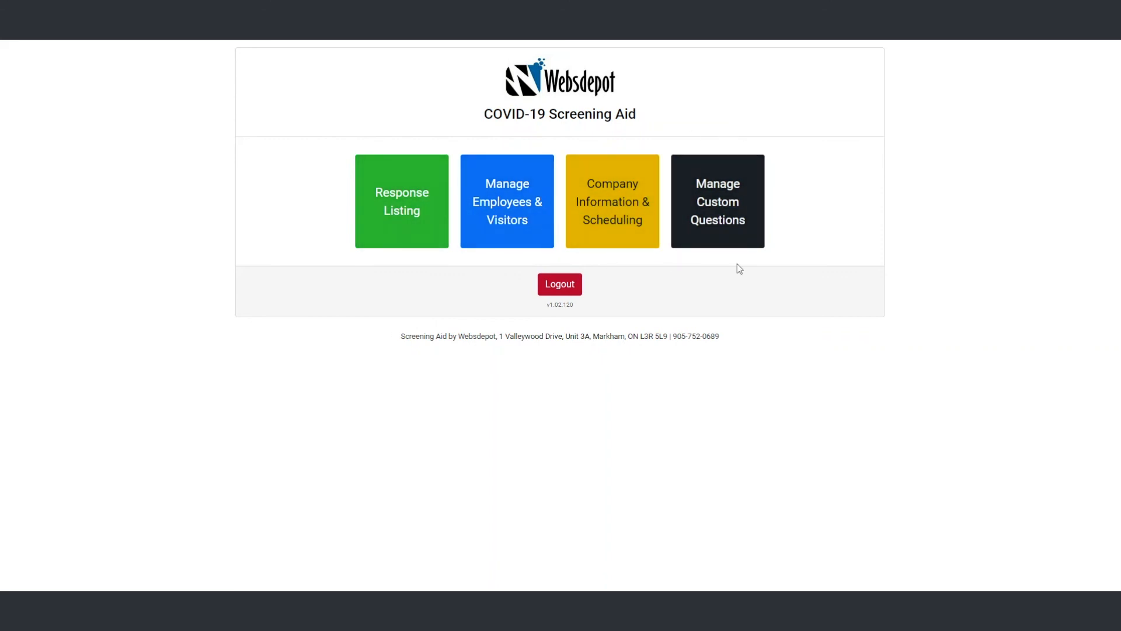
# Review the company information settings and the list of screening schedules, and return to the main menu.
pyautogui.click(614, 227)
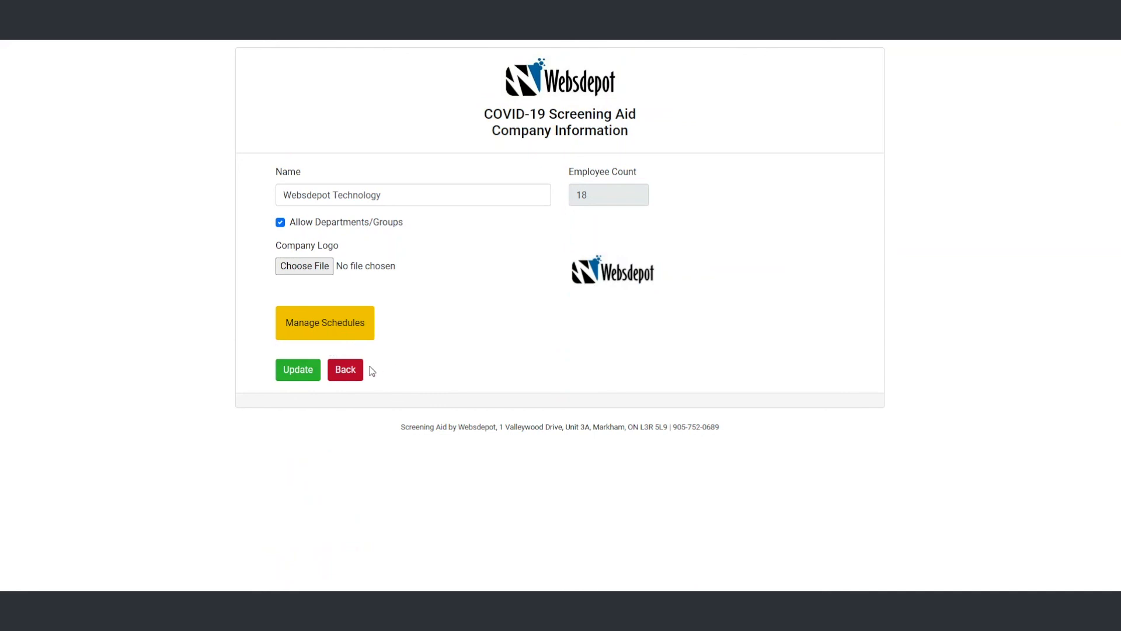
pyautogui.click(353, 374)
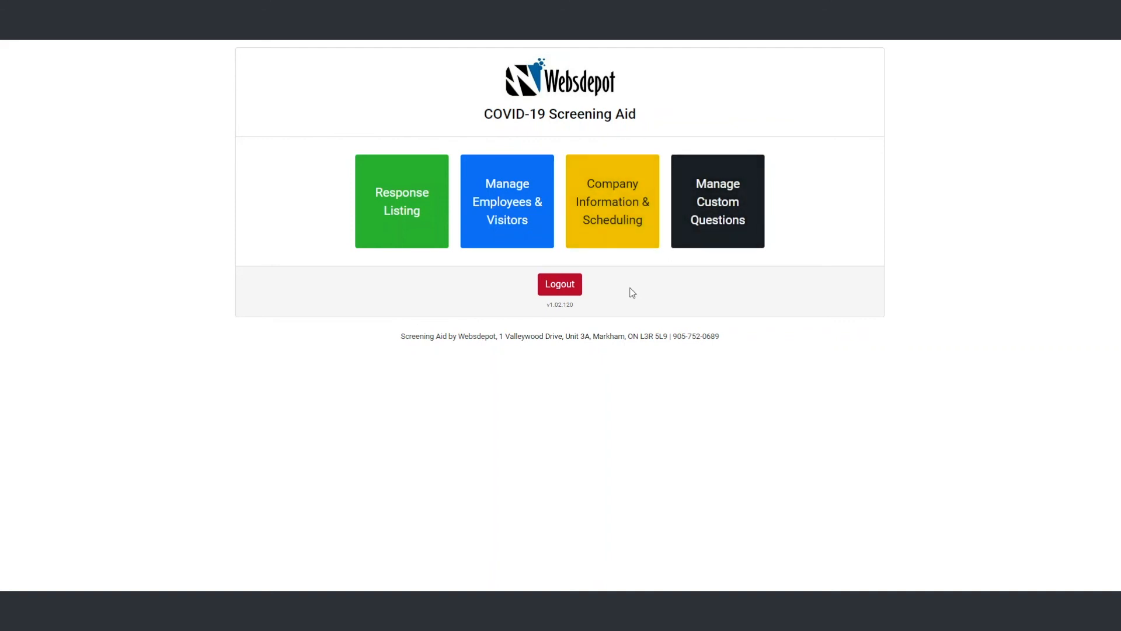
pyautogui.click(613, 240)
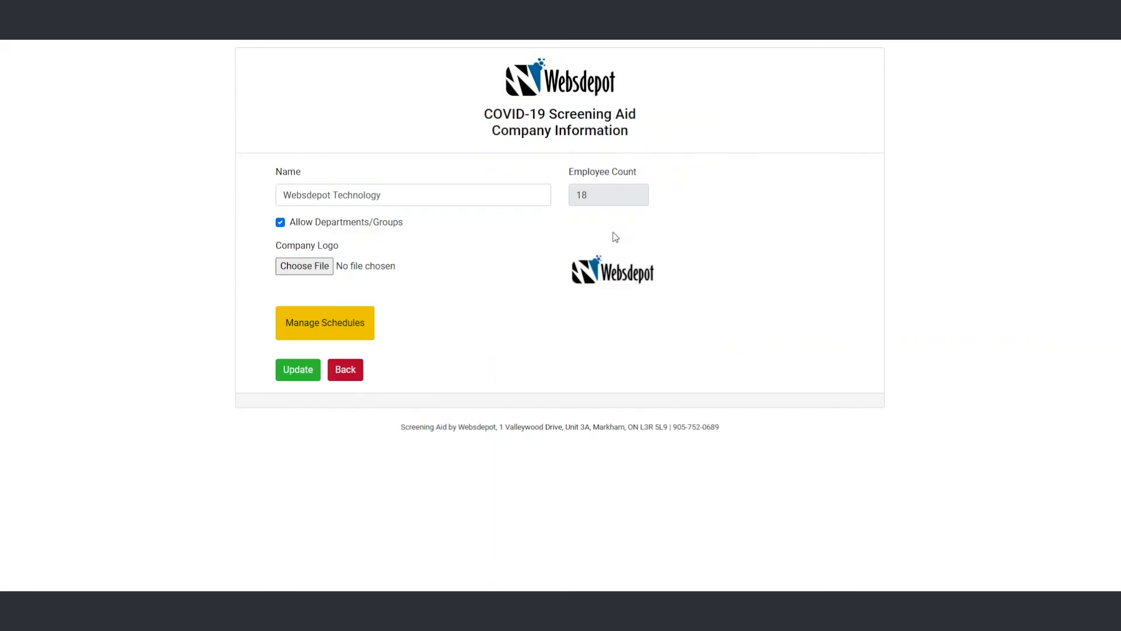
pyautogui.click(343, 331)
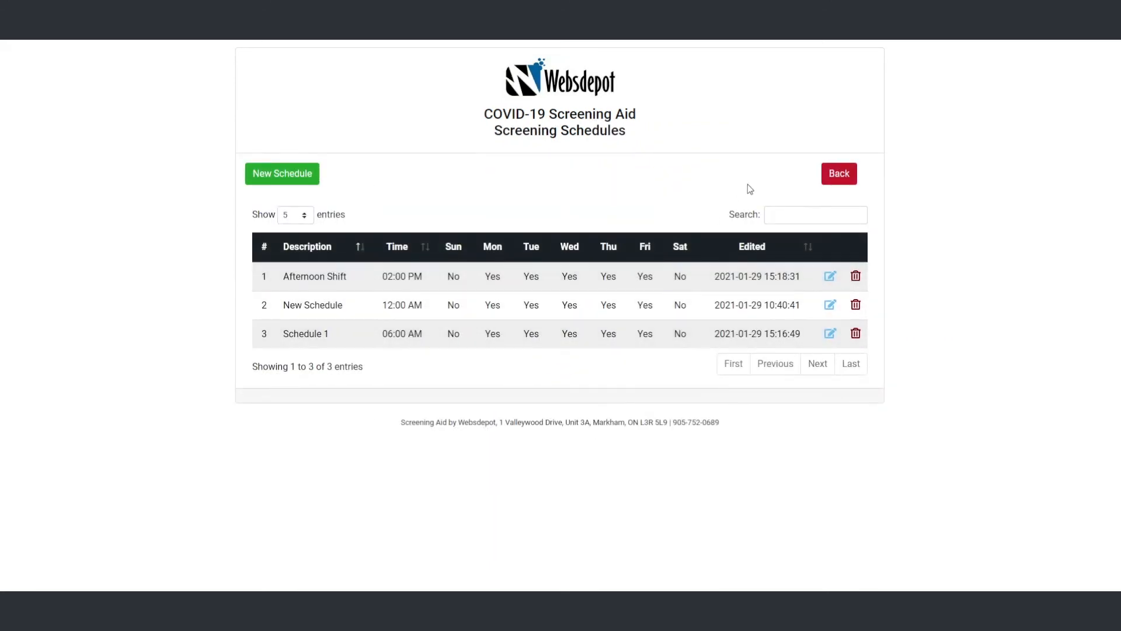
pyautogui.click(839, 174)
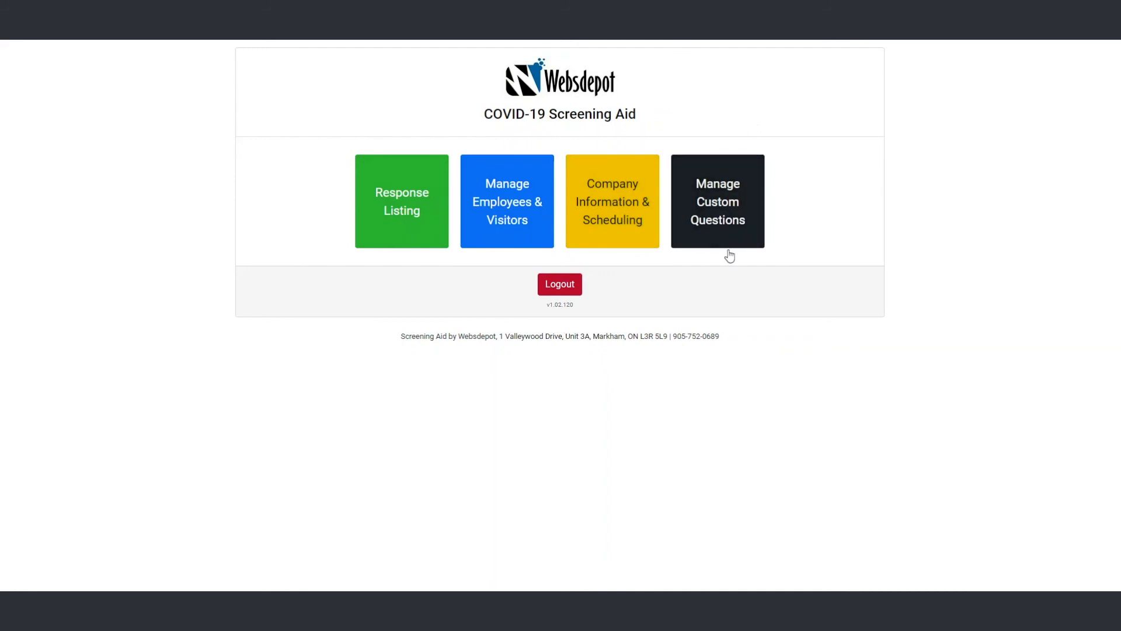
# Preview the custom screening questions from start to end, close the preview, and return to the main menu.
pyautogui.click(727, 220)
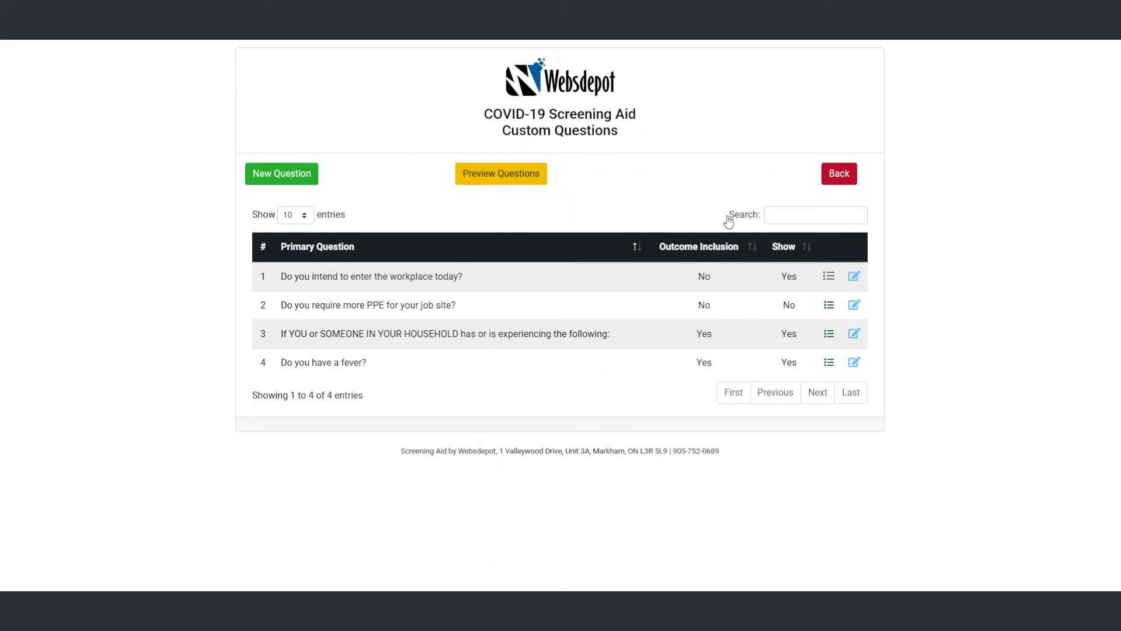
pyautogui.click(513, 186)
pyautogui.scroll(-5, 557, 382)
pyautogui.scroll(5, 557, 383)
pyautogui.click(780, 76)
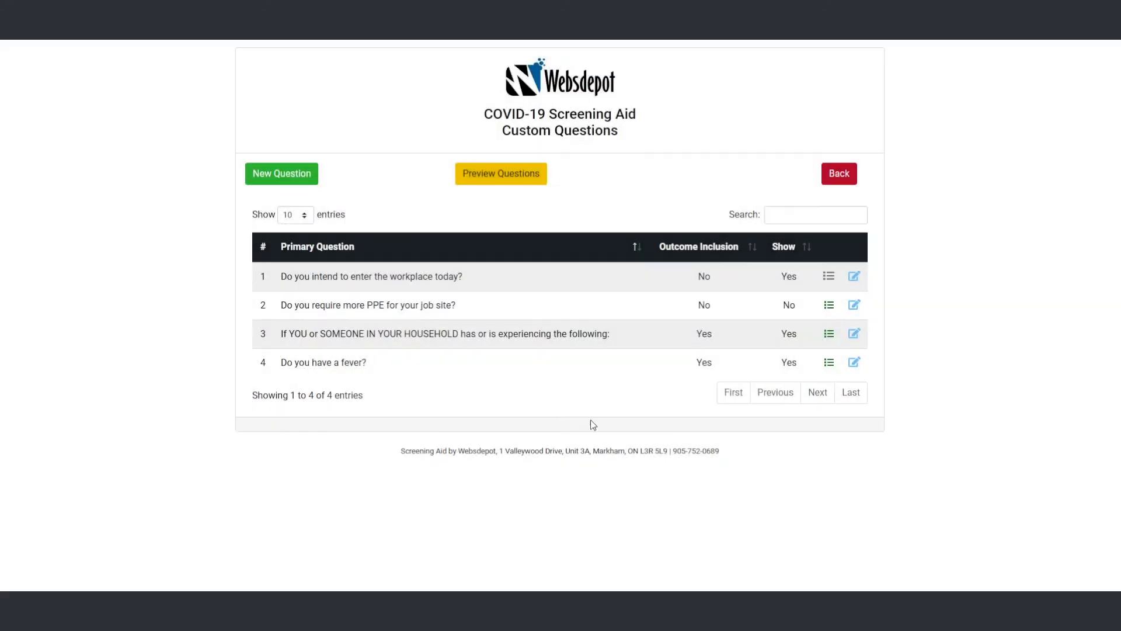
pyautogui.click(839, 174)
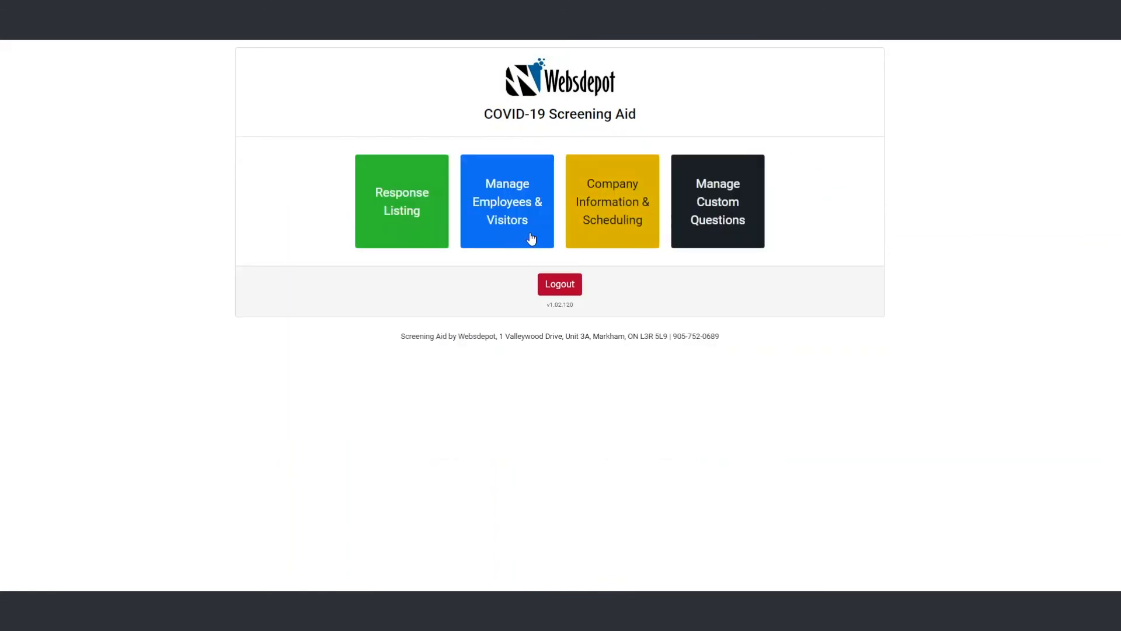